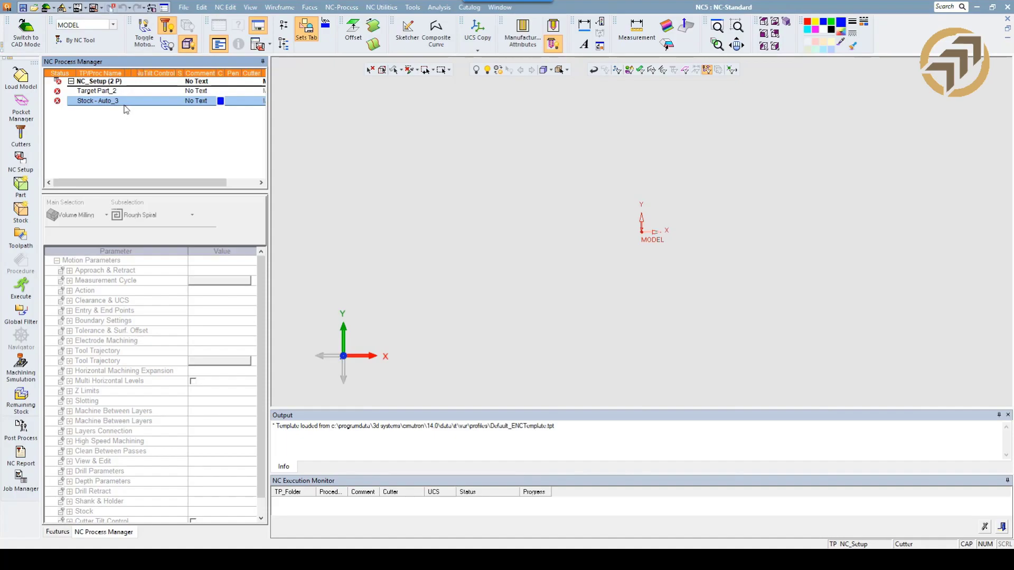
Open the preferences and inspect the General category's settings.
click(164, 8)
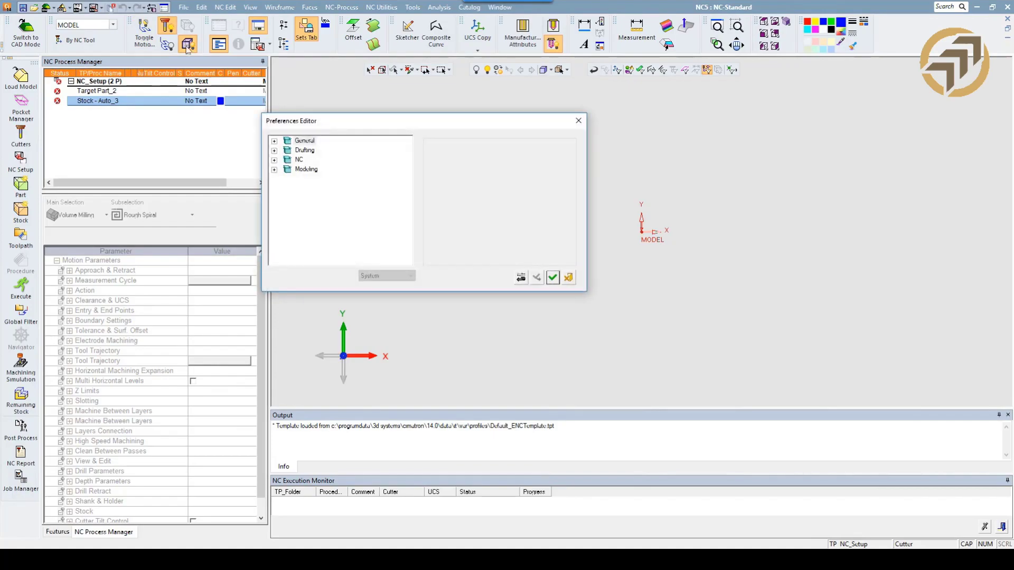
click(274, 141)
click(318, 160)
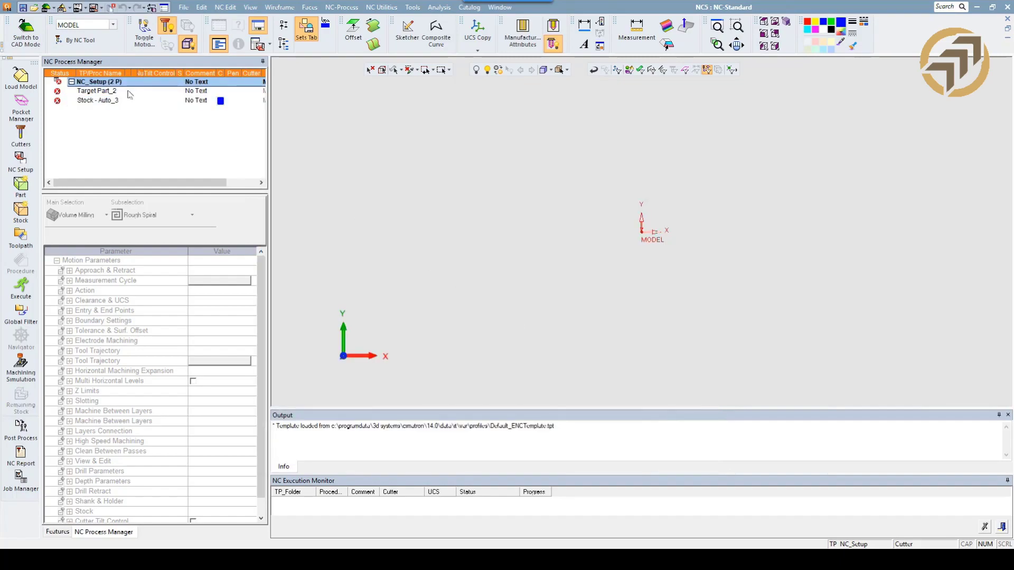
Rename the NC setup as "web".
double_click(105, 83)
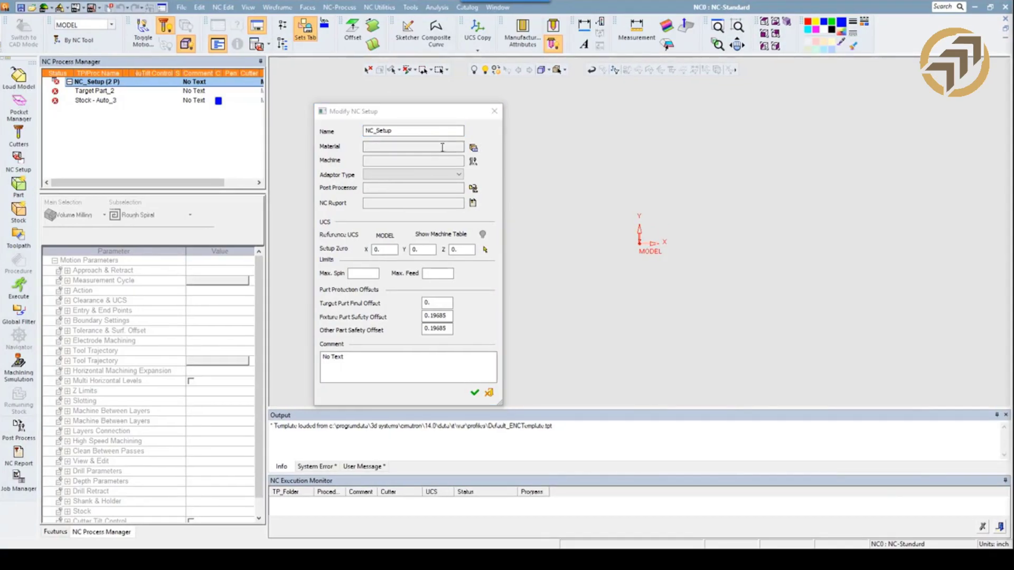
click(425, 132)
drag(425, 131, 351, 132)
text(web)
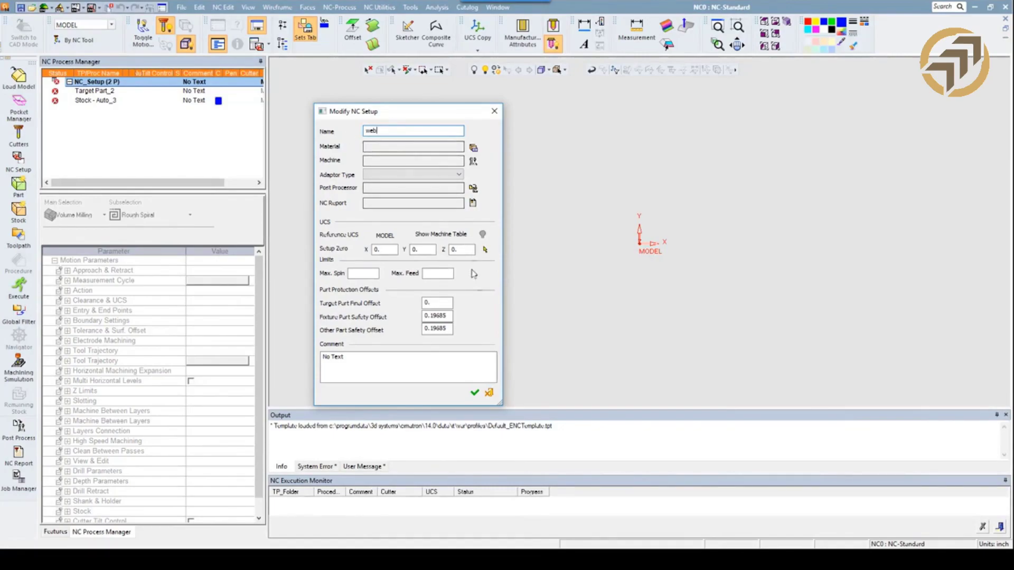
click(474, 392)
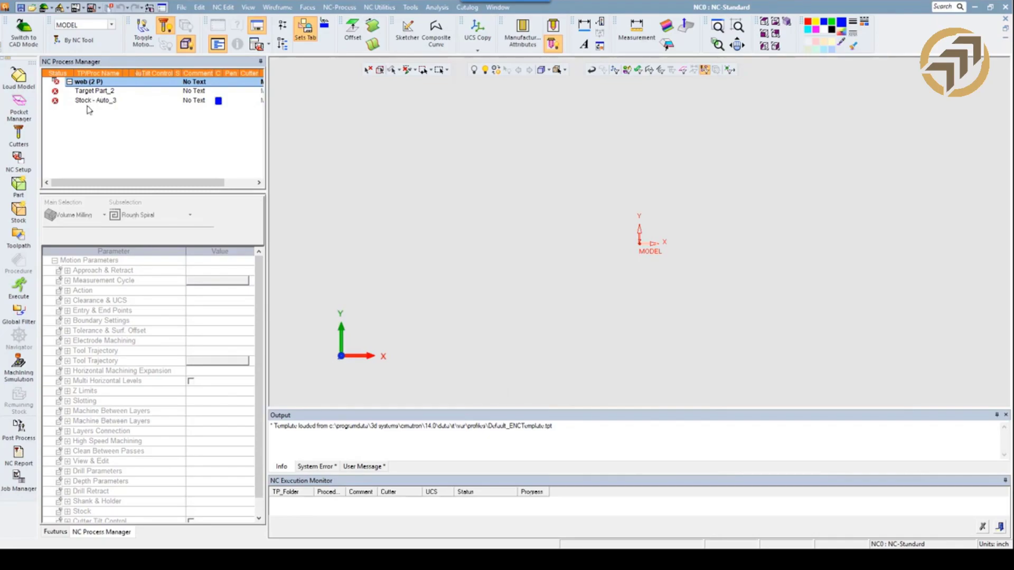
Load the WebPart.elt model from the Webinar Stuff Main folder, placing it with the reference model's active UCS.
click(19, 78)
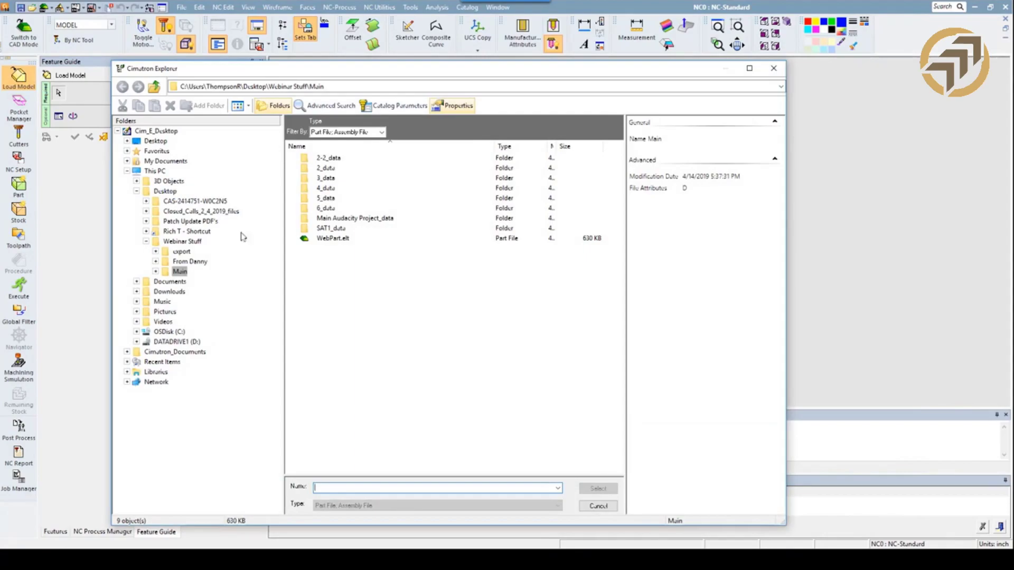
click(322, 239)
click(612, 489)
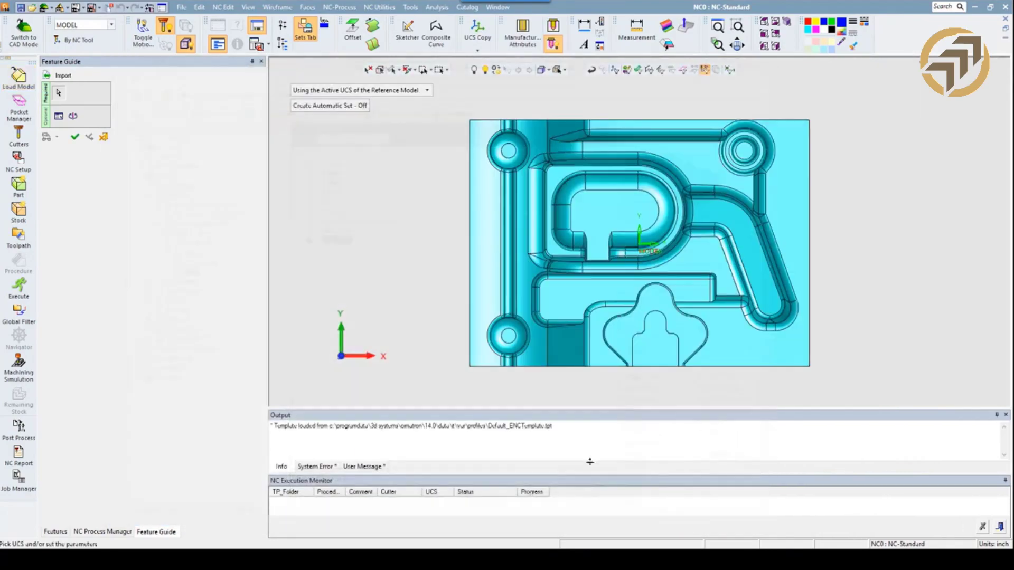
click(784, 26)
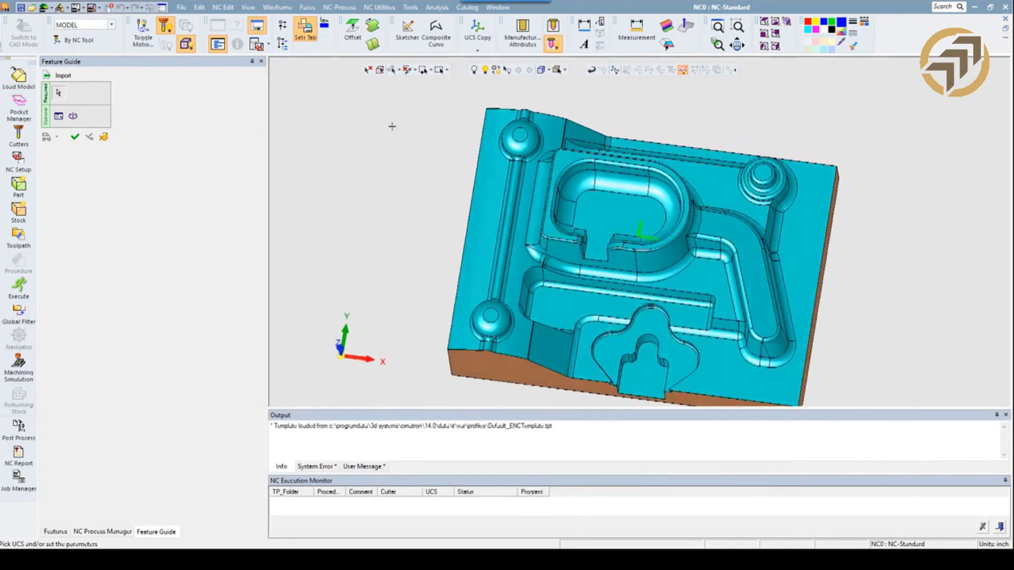
click(75, 136)
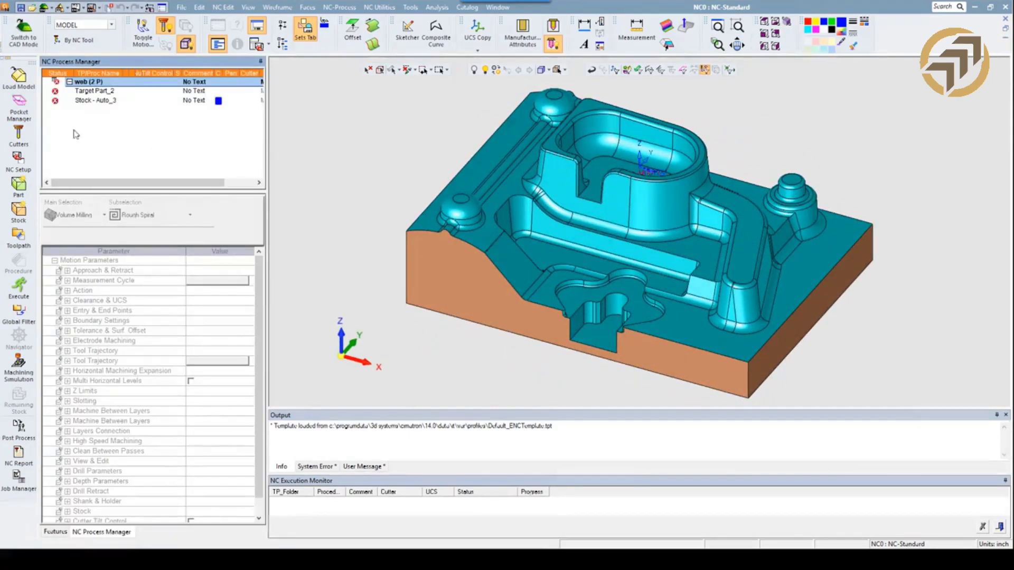
Open the web setup's material catalog, check the row options for S7, and close the catalog without choosing a material.
double_click(83, 84)
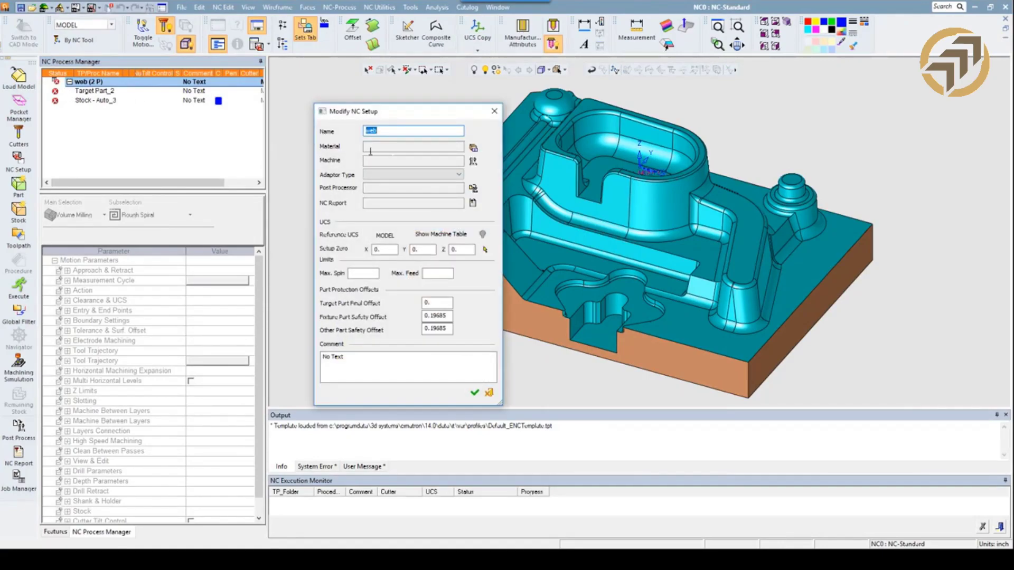
click(473, 148)
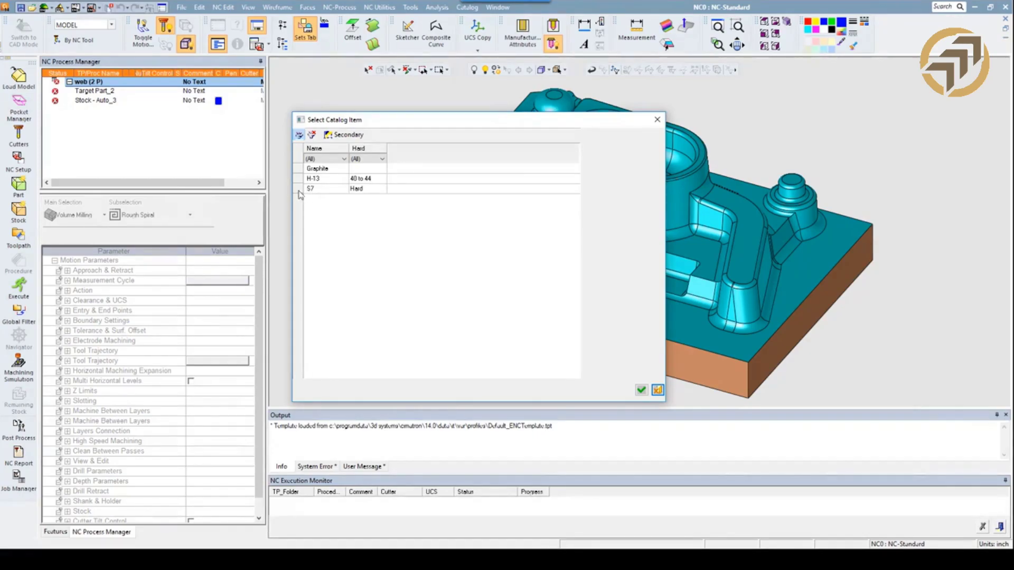
right_click(299, 191)
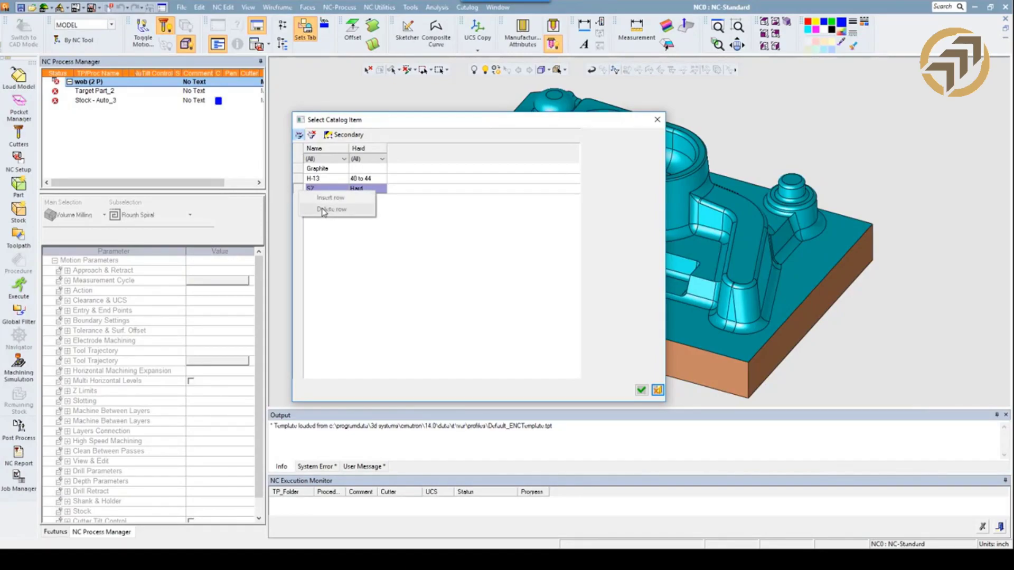
click(656, 390)
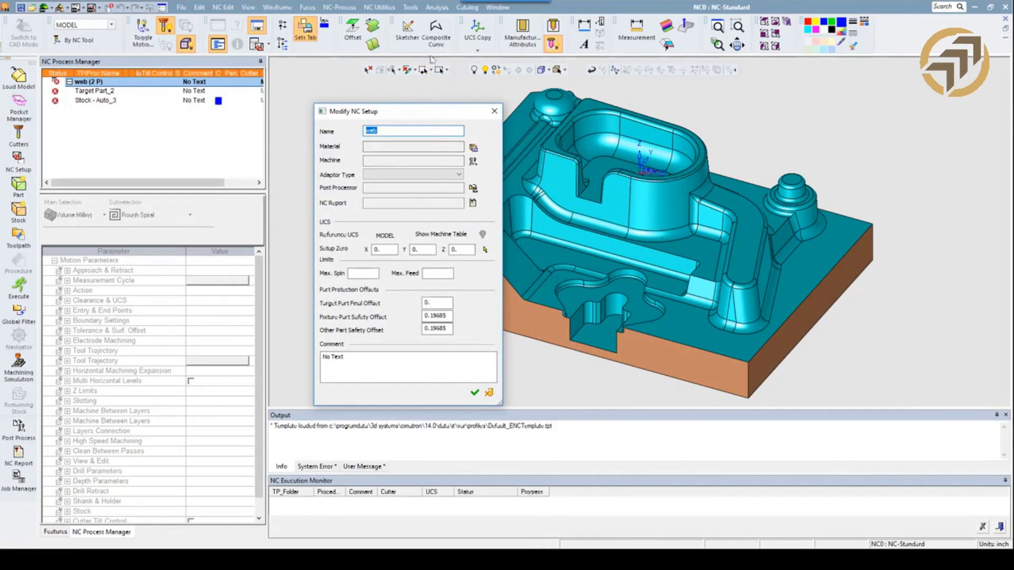
Insert a p20 material with hardness 38 above S7 in the material library and save the library.
click(434, 8)
mouse_move(410, 8)
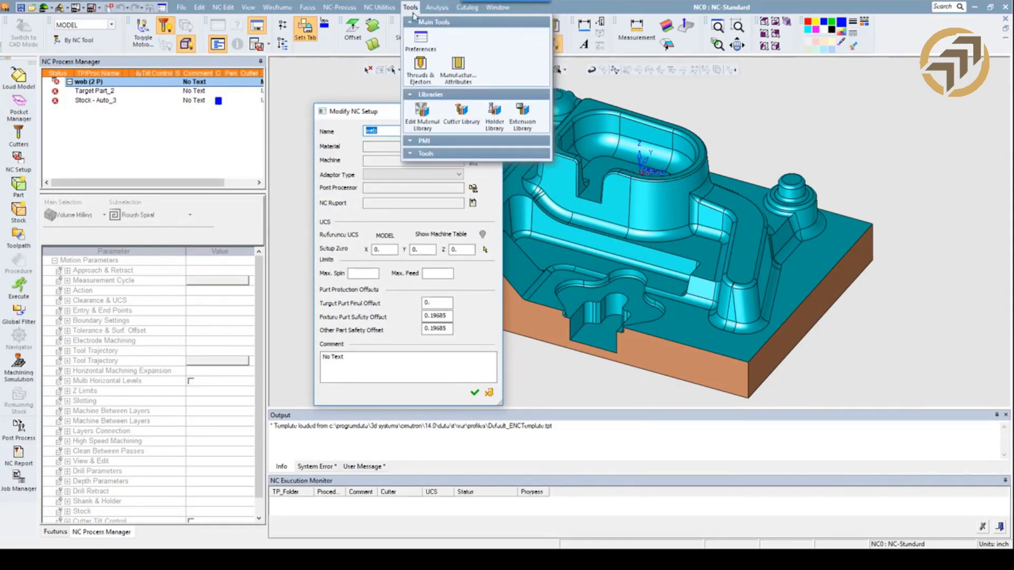
click(424, 119)
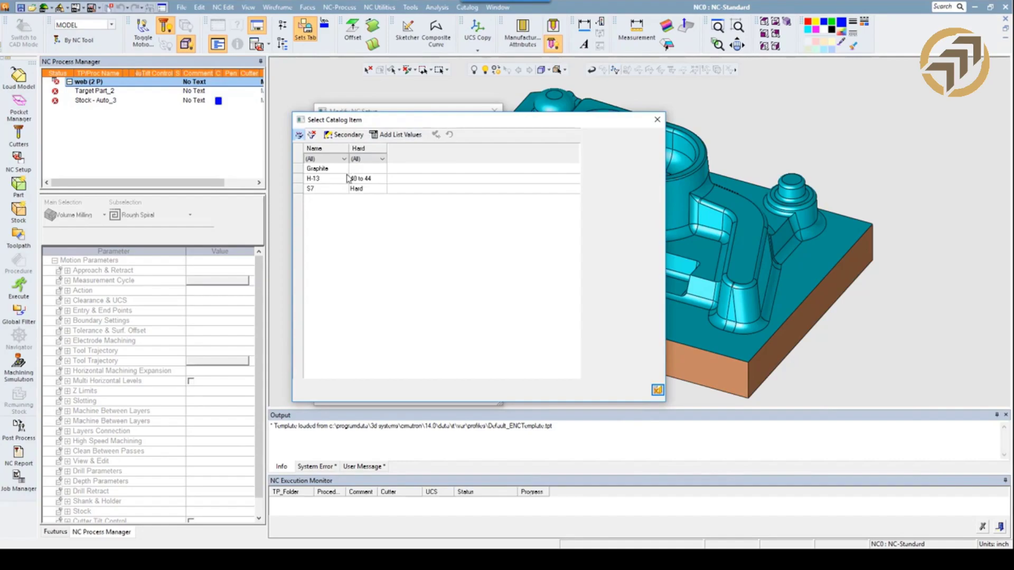
right_click(299, 189)
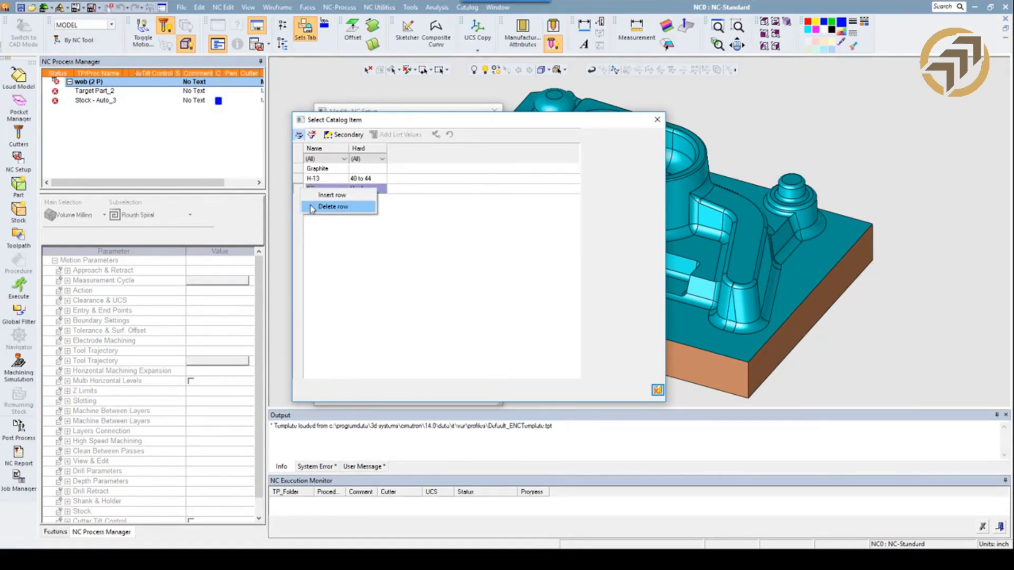
click(317, 195)
click(317, 189)
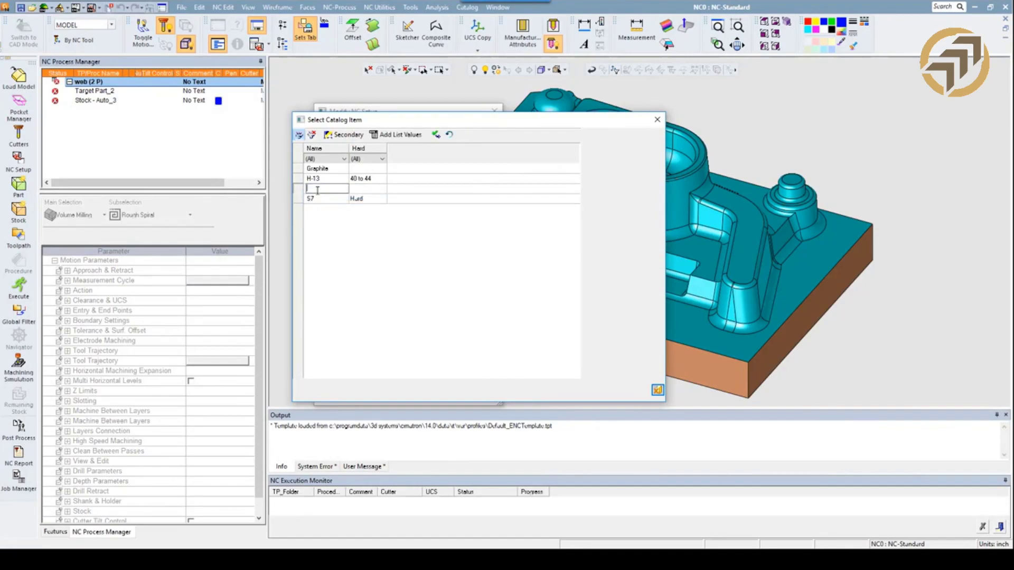
text(p20)
click(372, 194)
click(372, 192)
text(38)
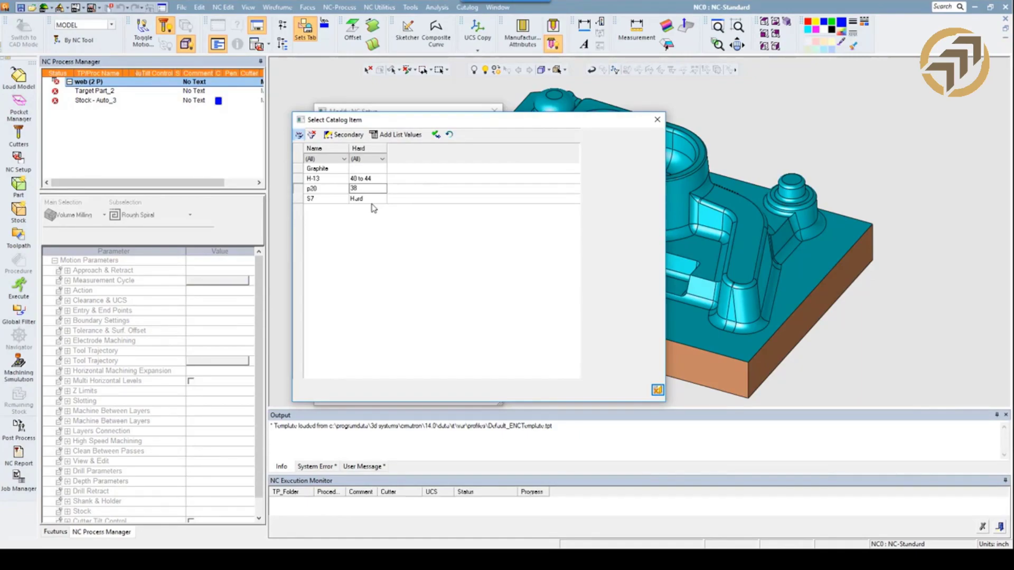
click(436, 134)
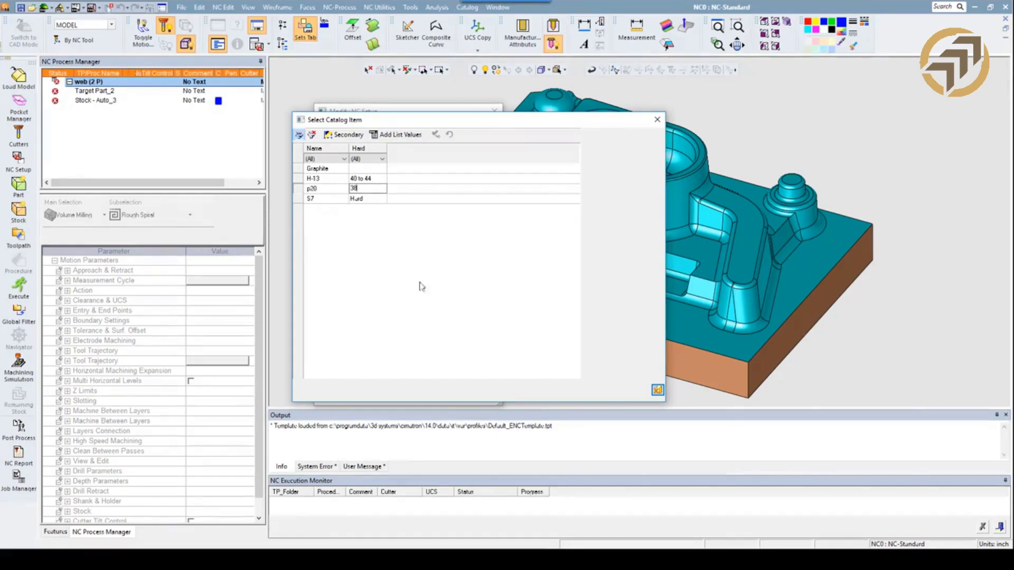
Delete the p20 row from the material library, save the library and close it.
right_click(300, 191)
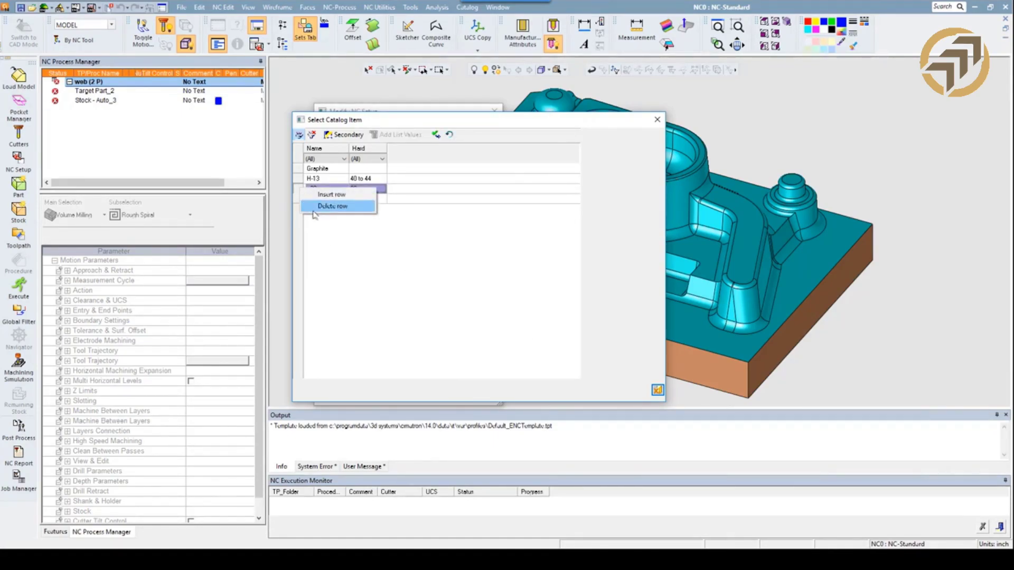
click(314, 209)
click(435, 135)
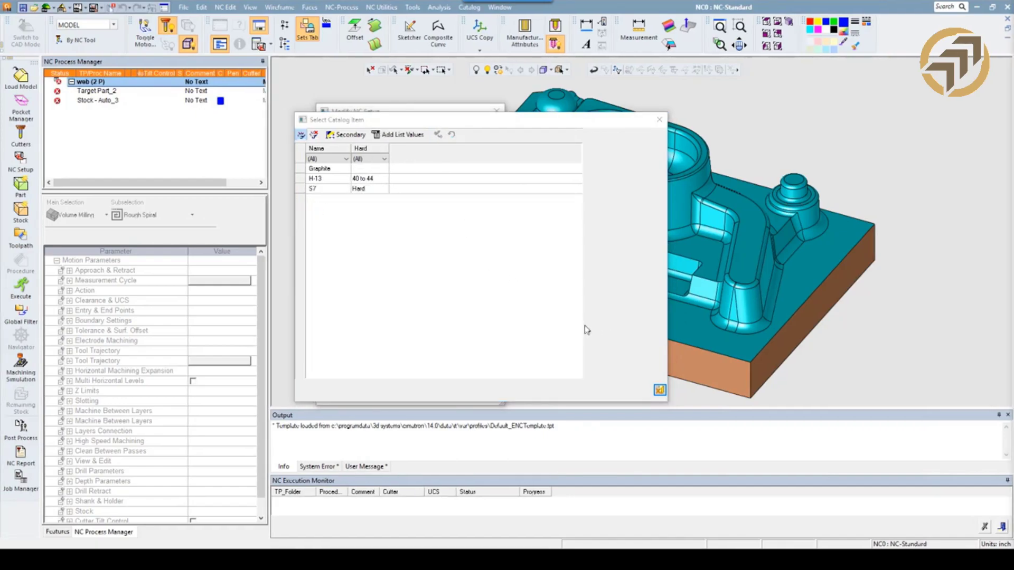
click(659, 389)
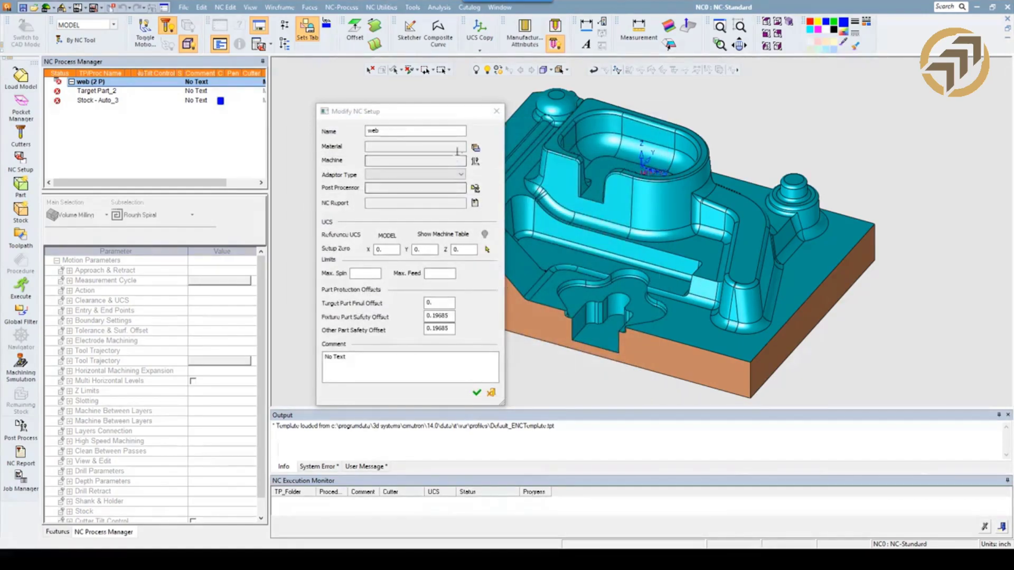
Assign H-13 with hardness 40 to 44 as the web setup's material and confirm the setup.
click(476, 147)
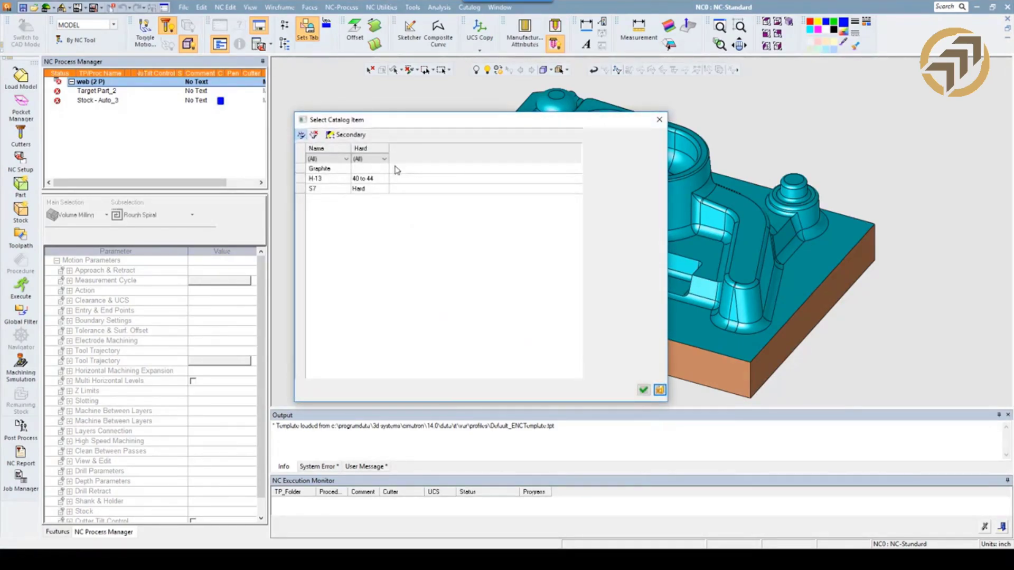
click(311, 179)
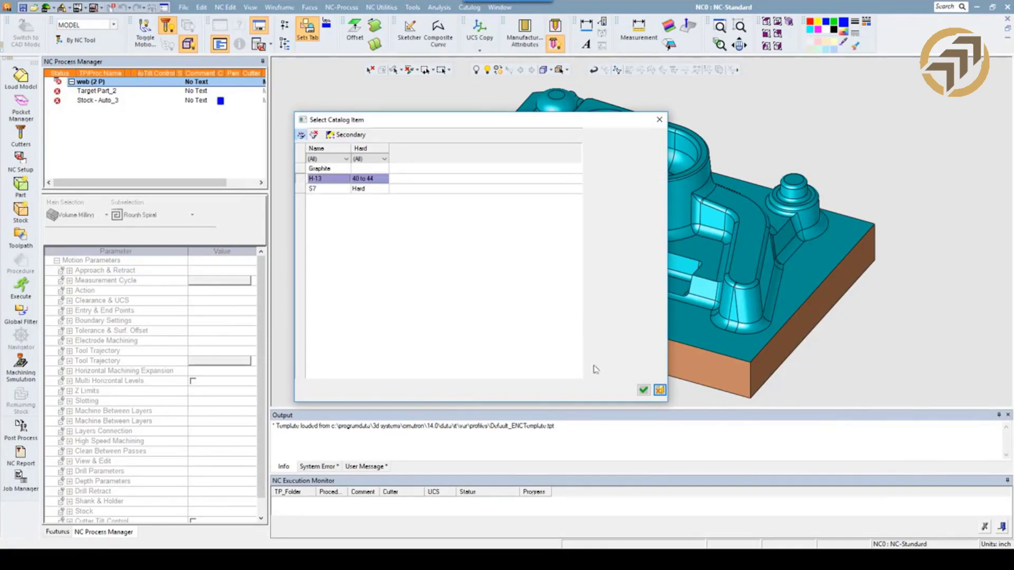
click(644, 391)
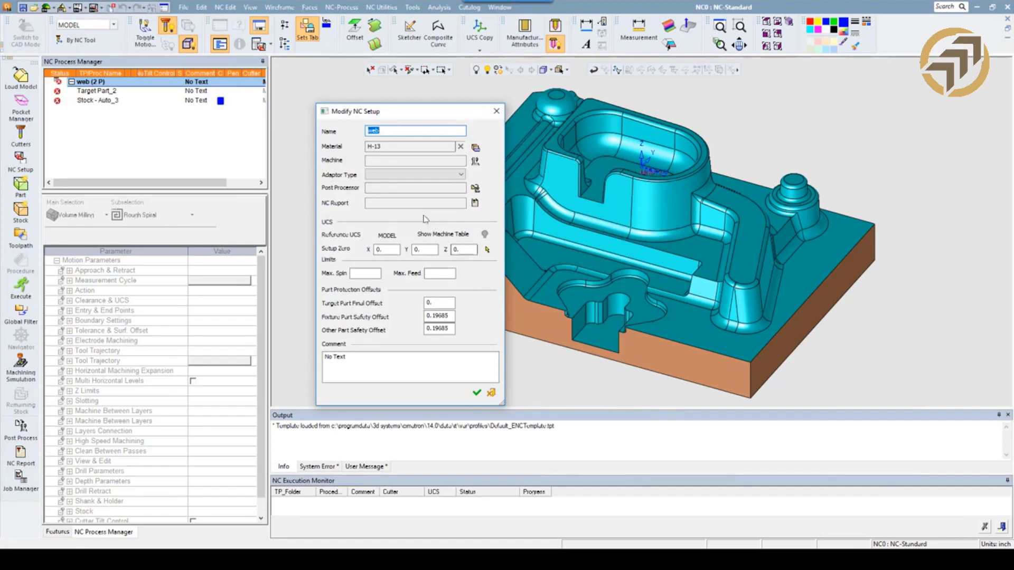
click(476, 394)
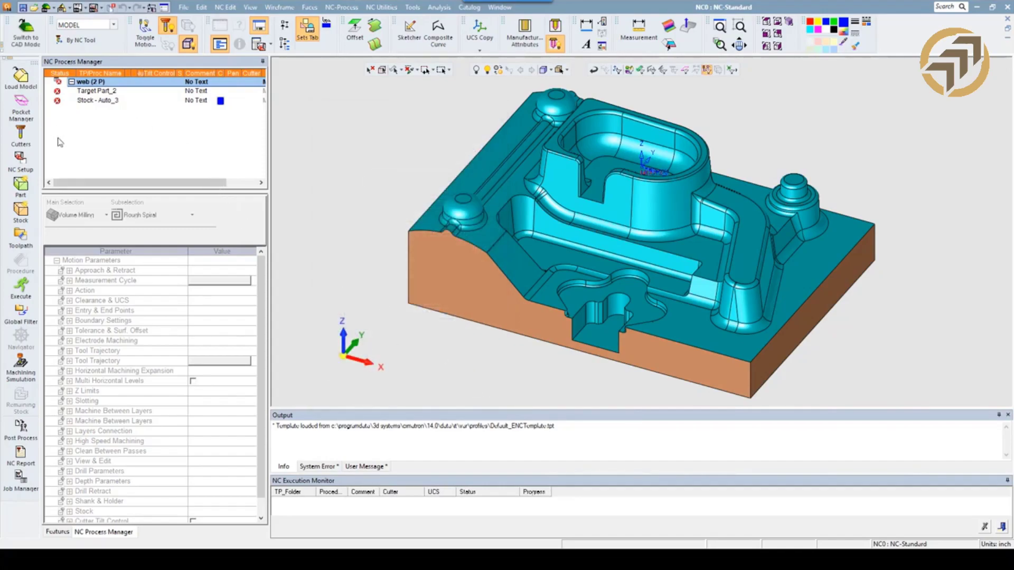
Add the .250 BALL and .500 BN .030R cutters from the Webinar collection to the cutter list.
click(21, 136)
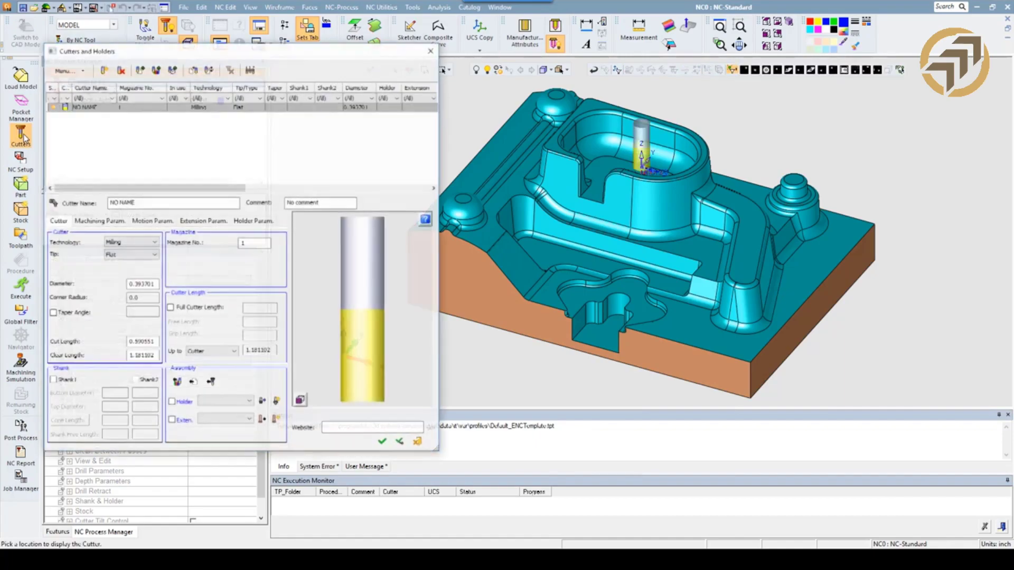
click(100, 220)
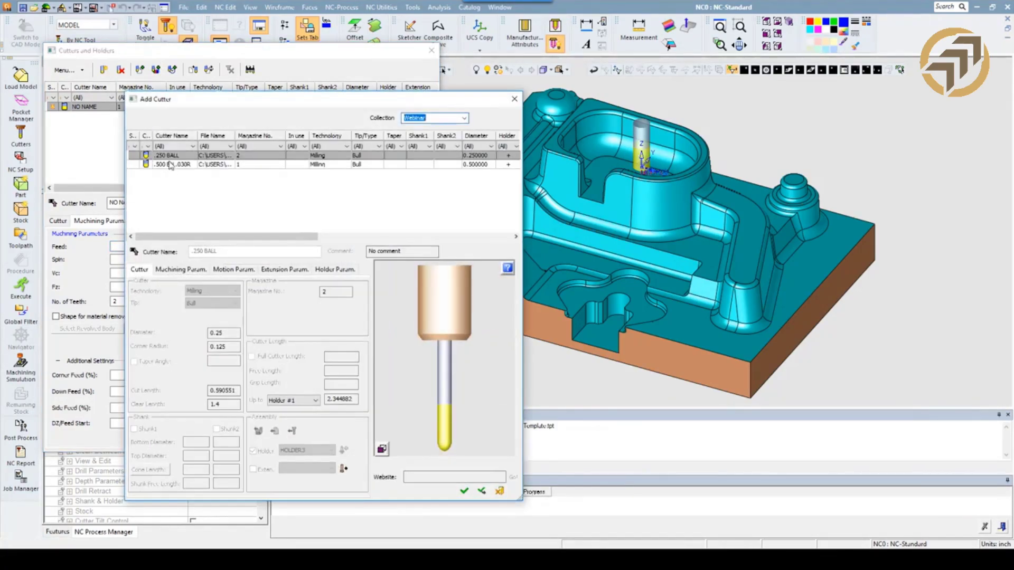
shift+click(170, 164)
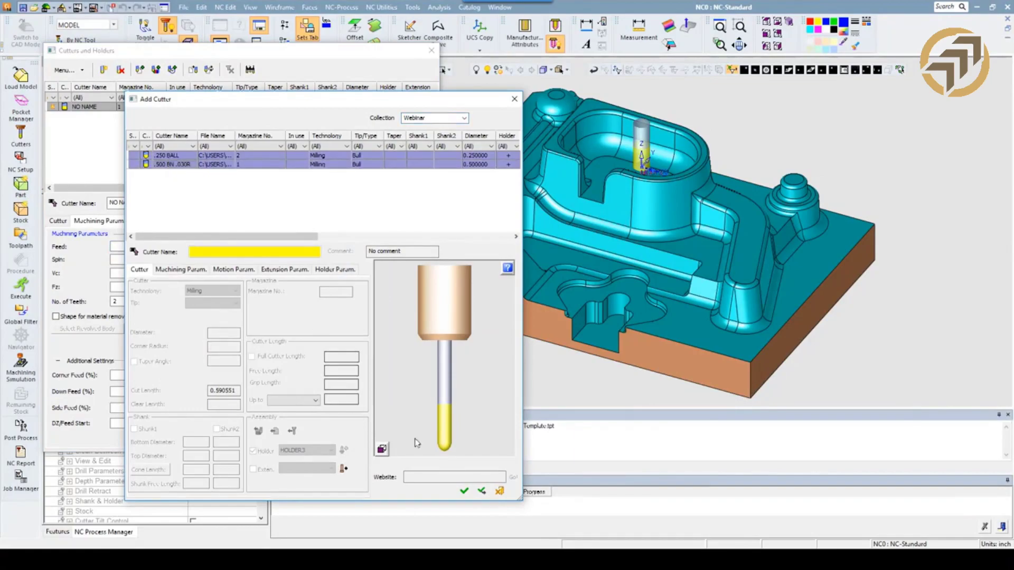
click(464, 491)
Delete the NO NAME cutter from the list and apply the cutter changes.
click(79, 107)
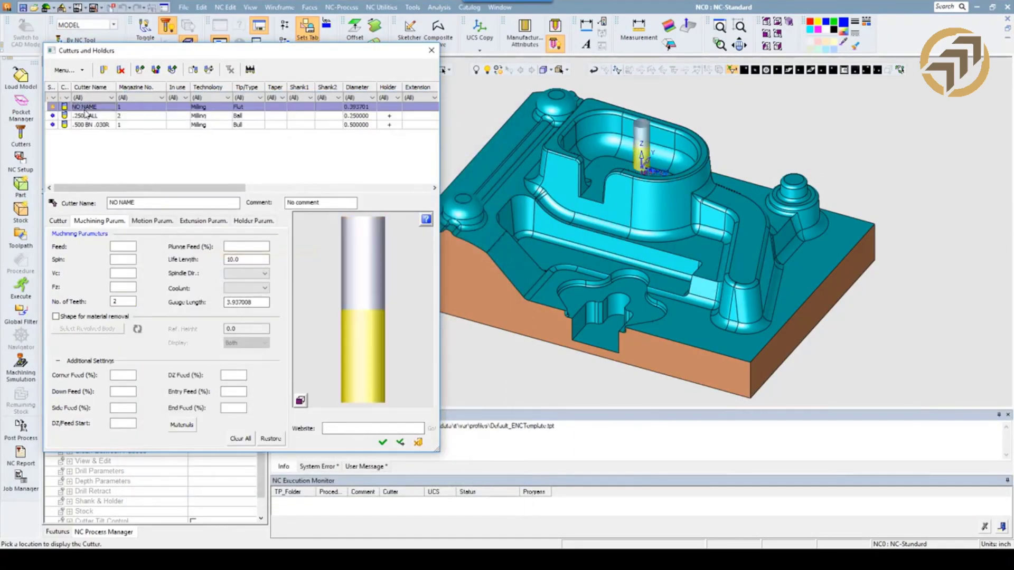
key(Delete)
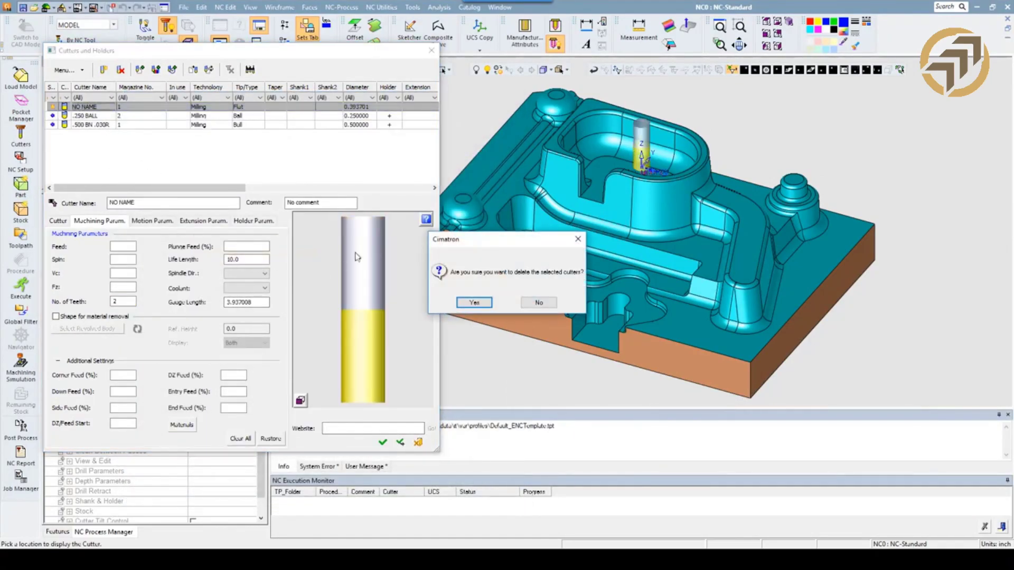
click(474, 307)
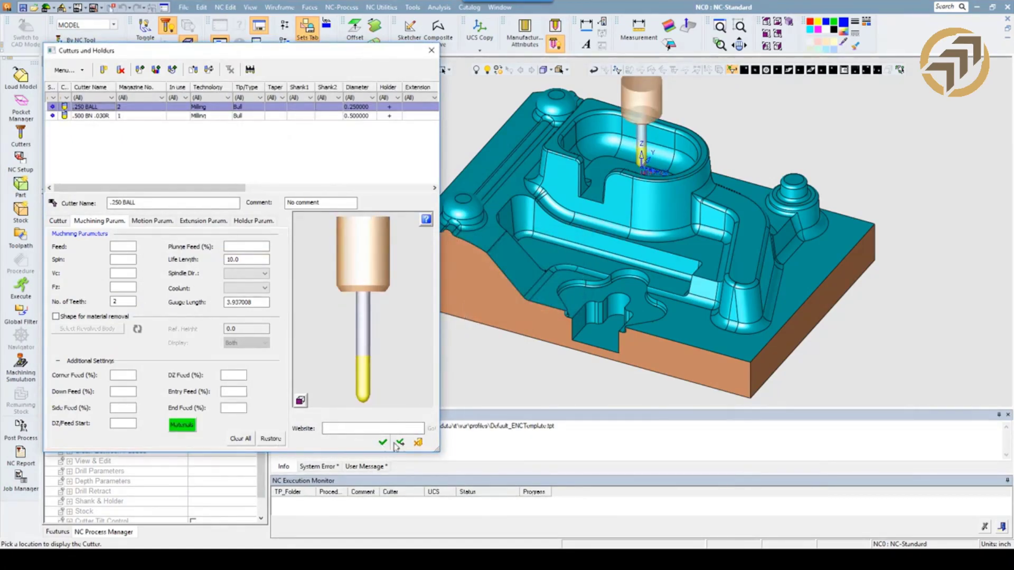
click(273, 439)
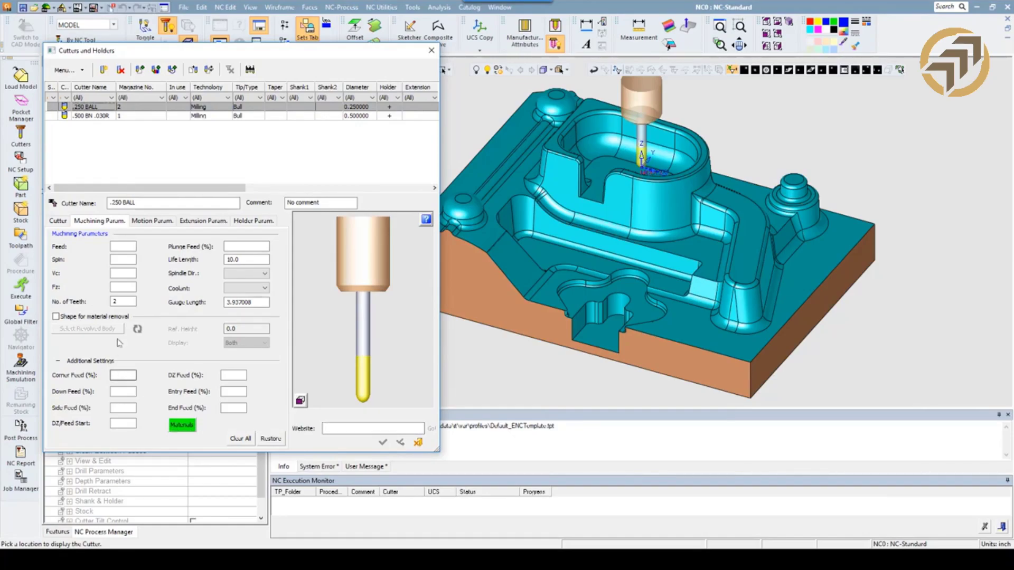
Examine the .250 BALL cutter's material-related values, from feed and spin through side step and coolant.
click(177, 429)
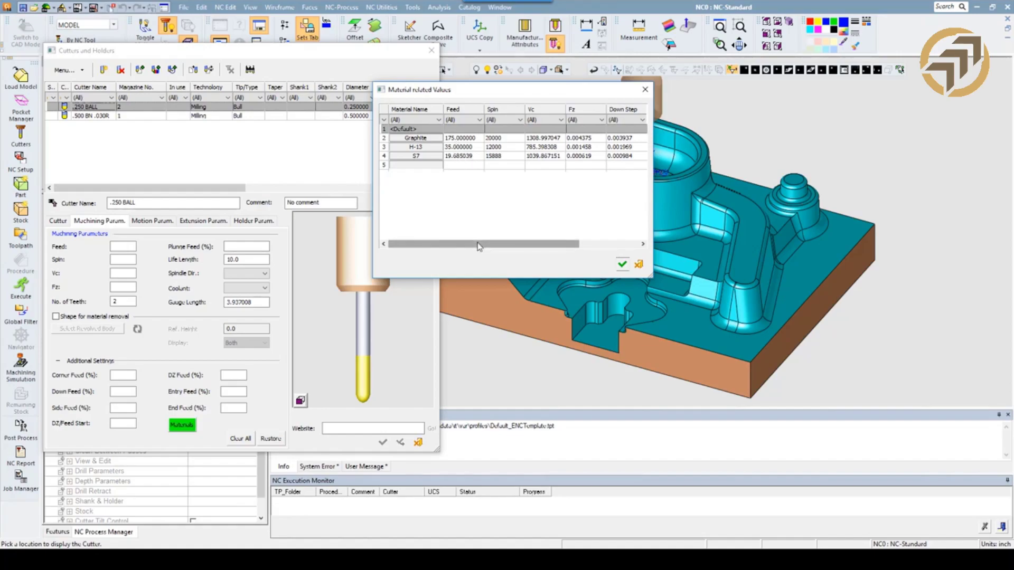
drag(477, 247, 561, 245)
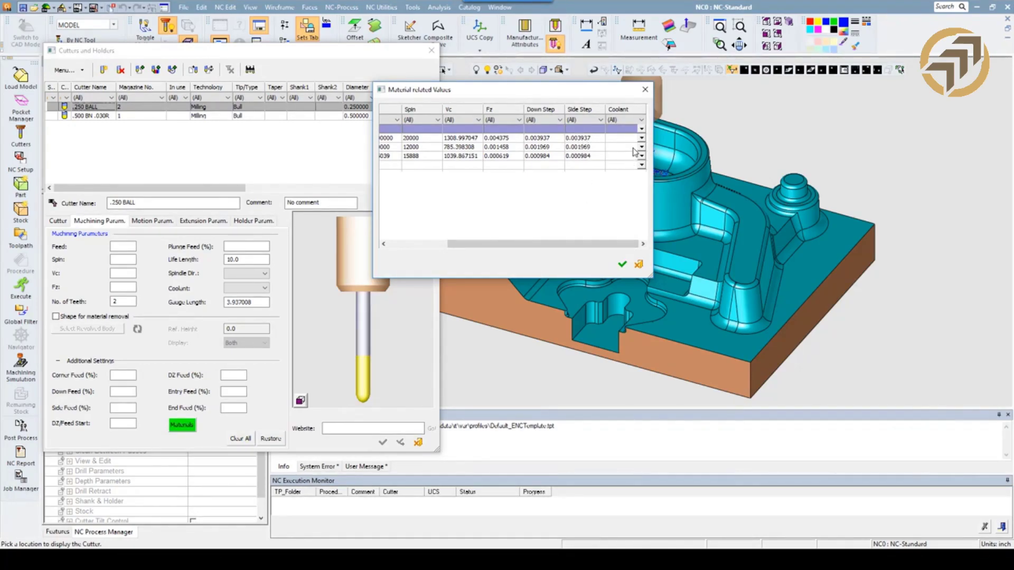
Close the .250 BALL cutter's material-related values and leave the cutter and holder definitions.
click(622, 264)
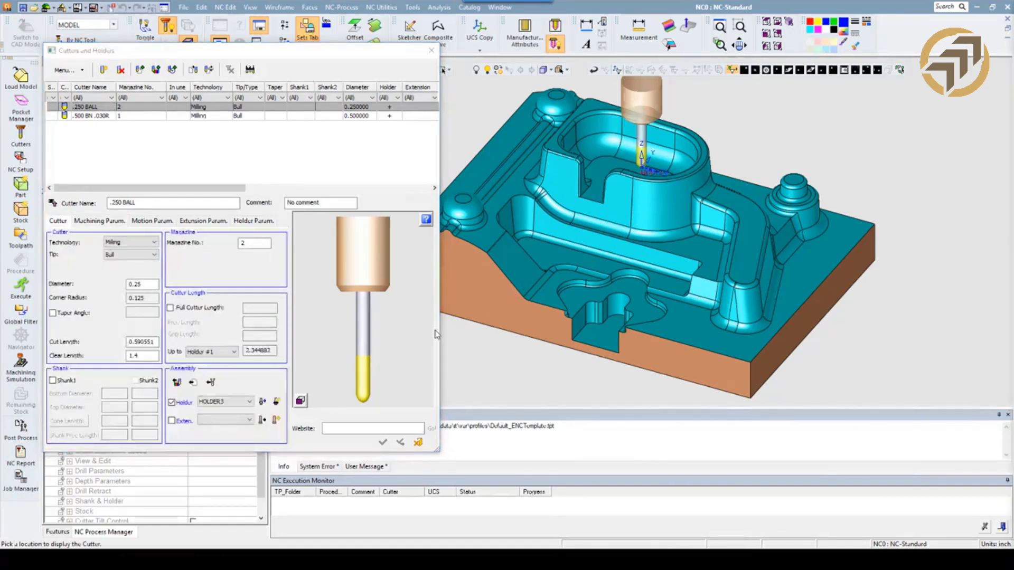
click(418, 443)
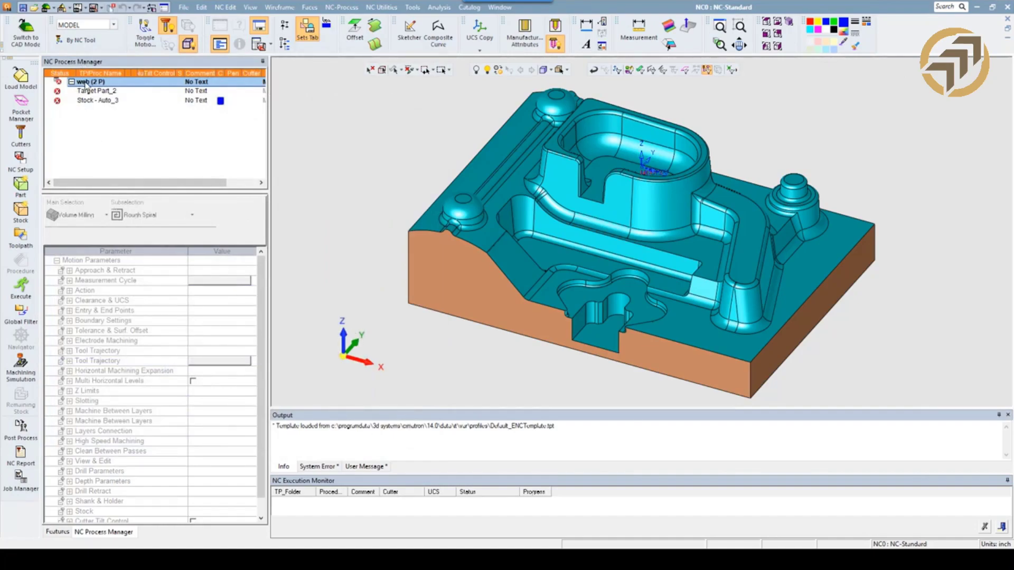
Assign the RXP-500DS machine to the web NC setup with a setup zero Z of 3.675.
double_click(84, 83)
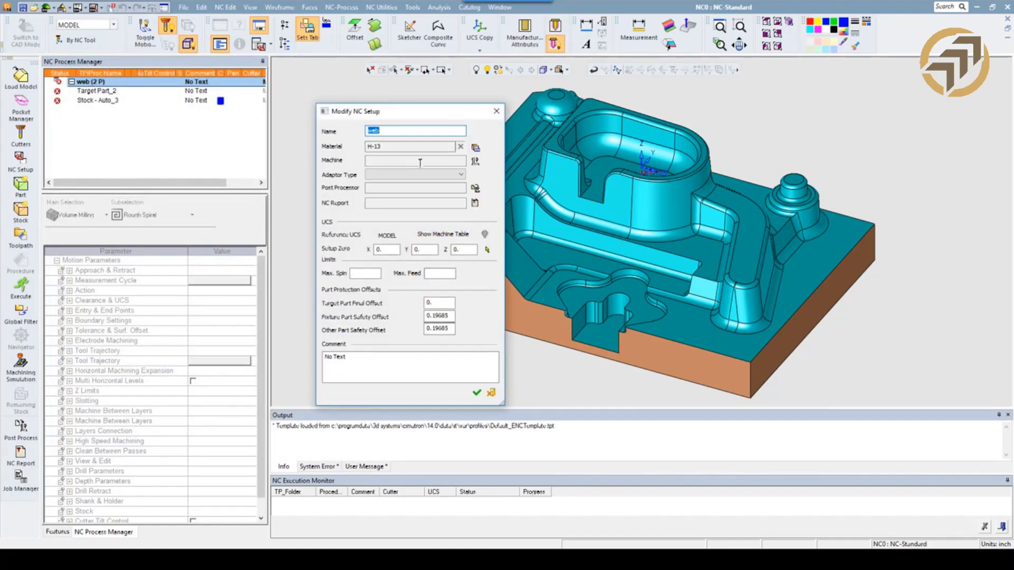
click(476, 161)
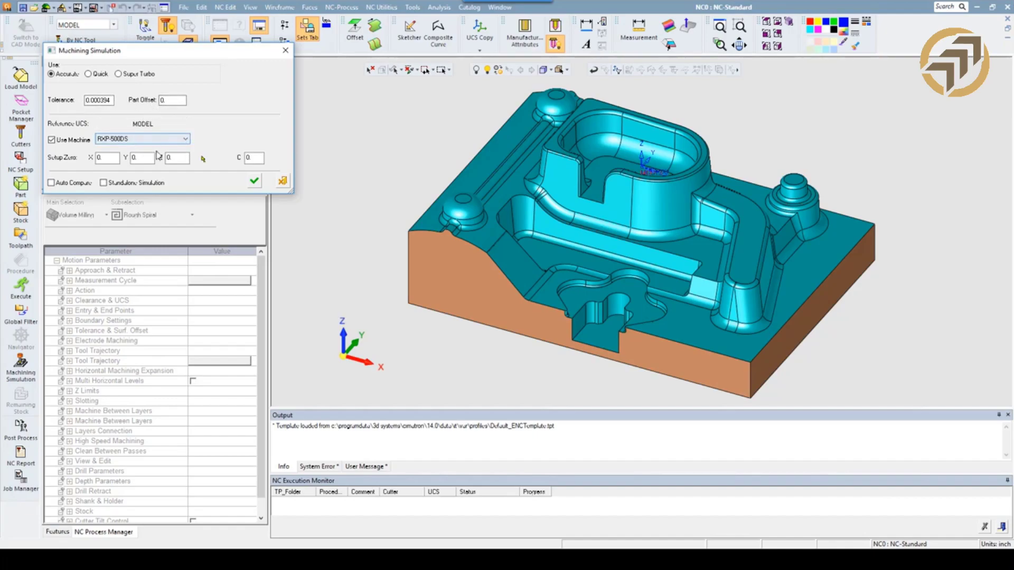
click(172, 158)
double_click(168, 158)
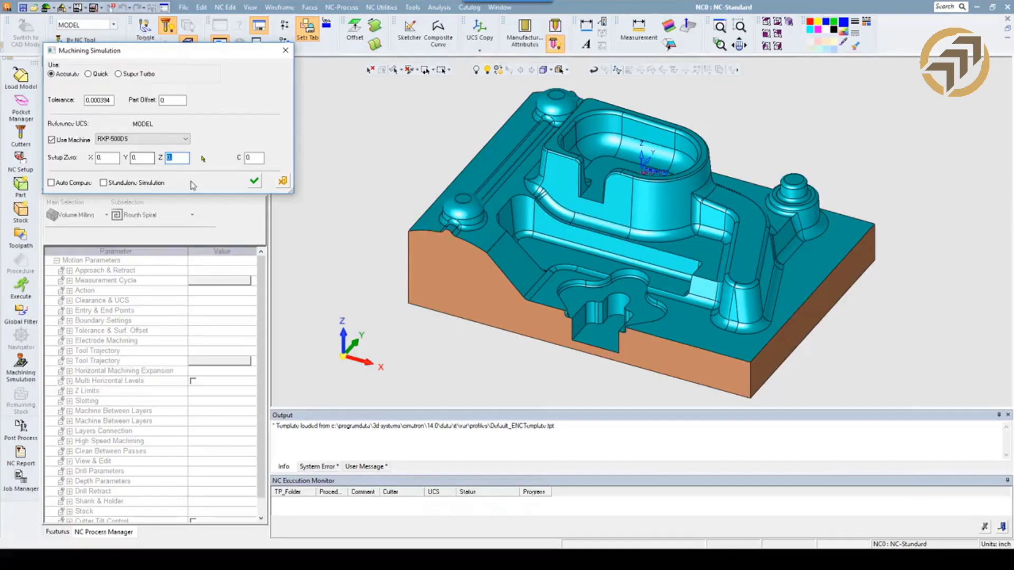
text(3.675)
click(255, 181)
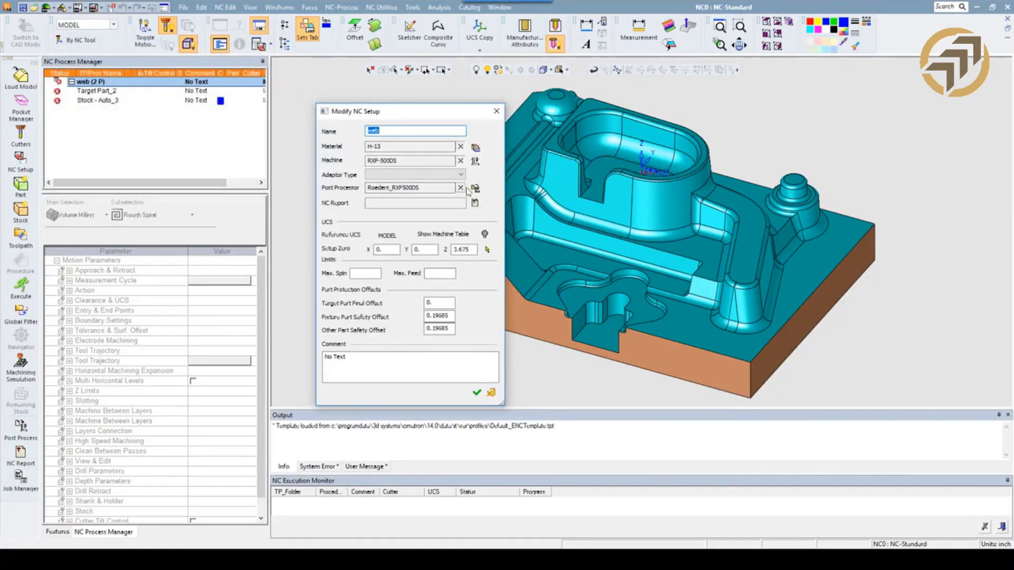
Review the adaptor types available for the web setup's machine without choosing one.
click(487, 250)
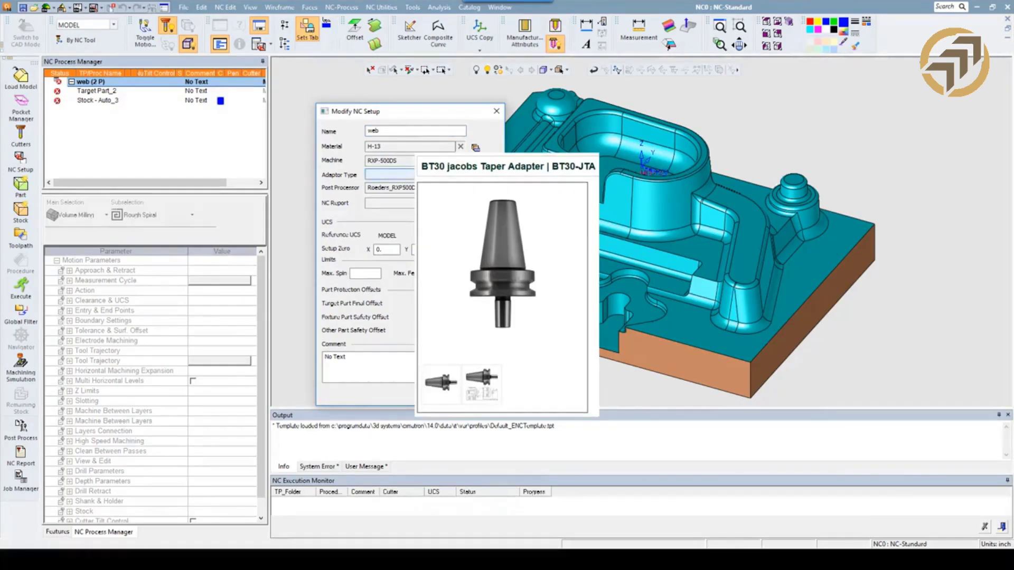
click(458, 175)
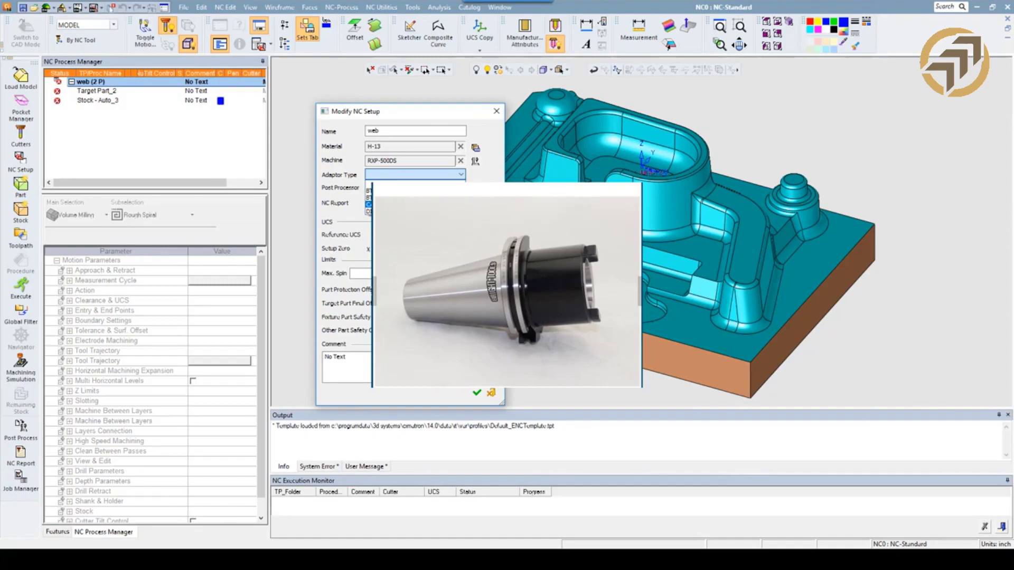
click(491, 153)
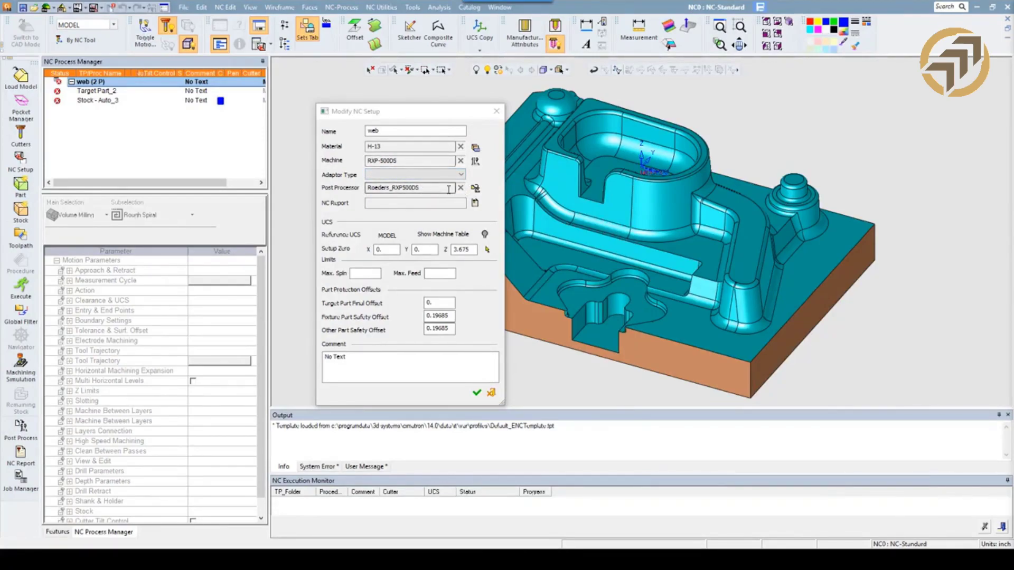
Configure the setup's Roeders_RXP500DS post to display G-code, keep simulation data, and use First Proc. UCS as its reference.
click(475, 189)
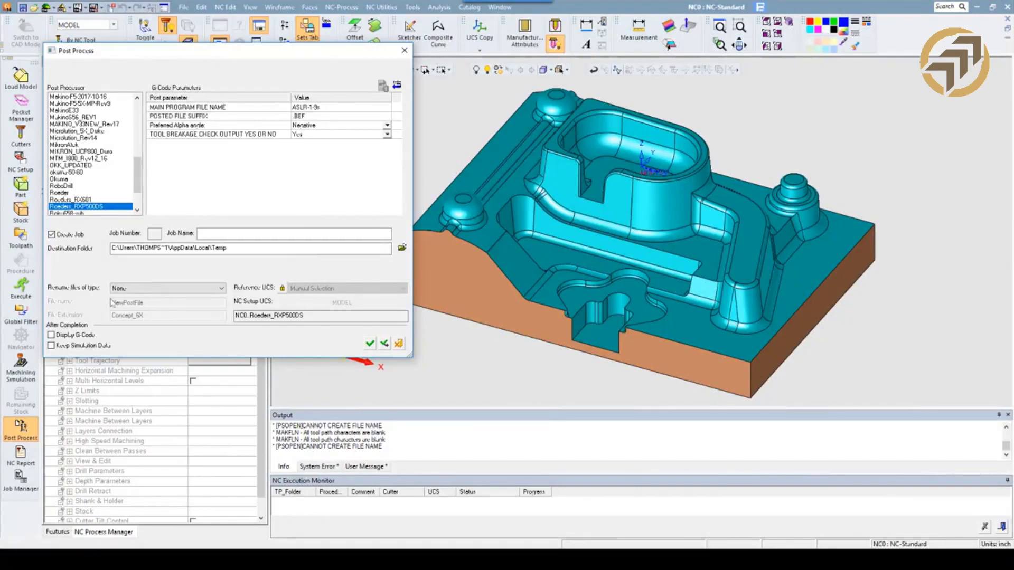
click(52, 336)
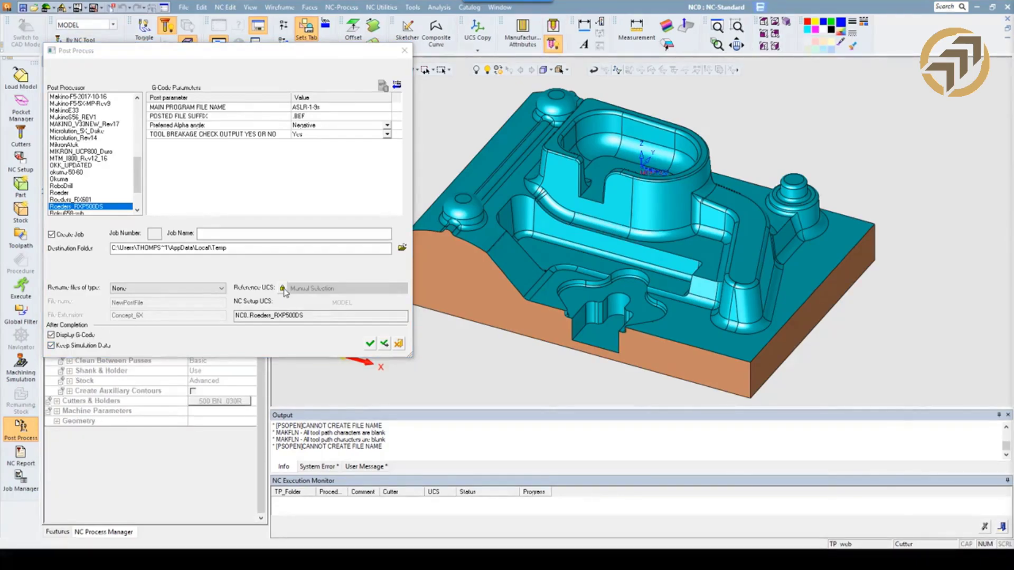
click(283, 289)
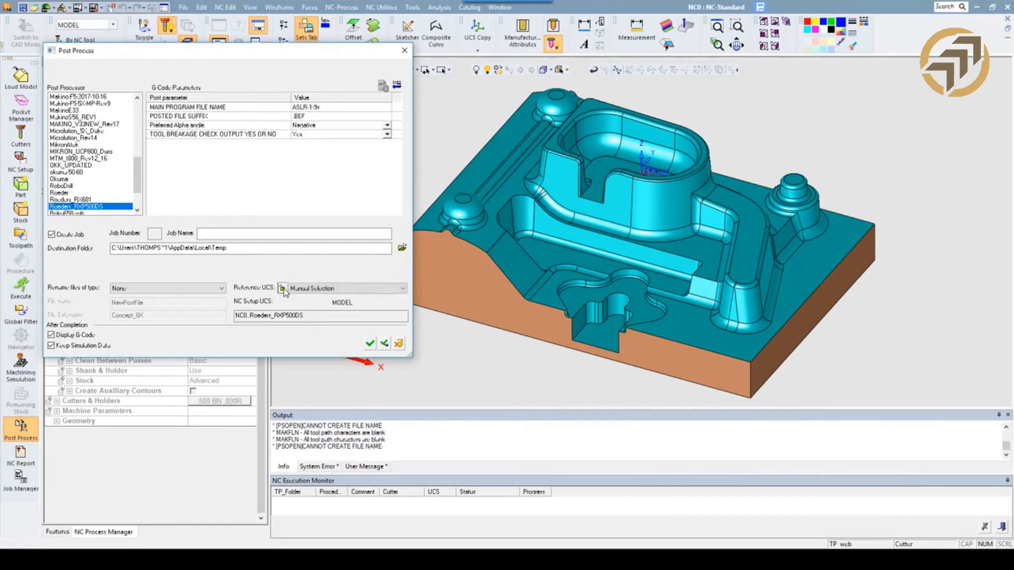
click(304, 289)
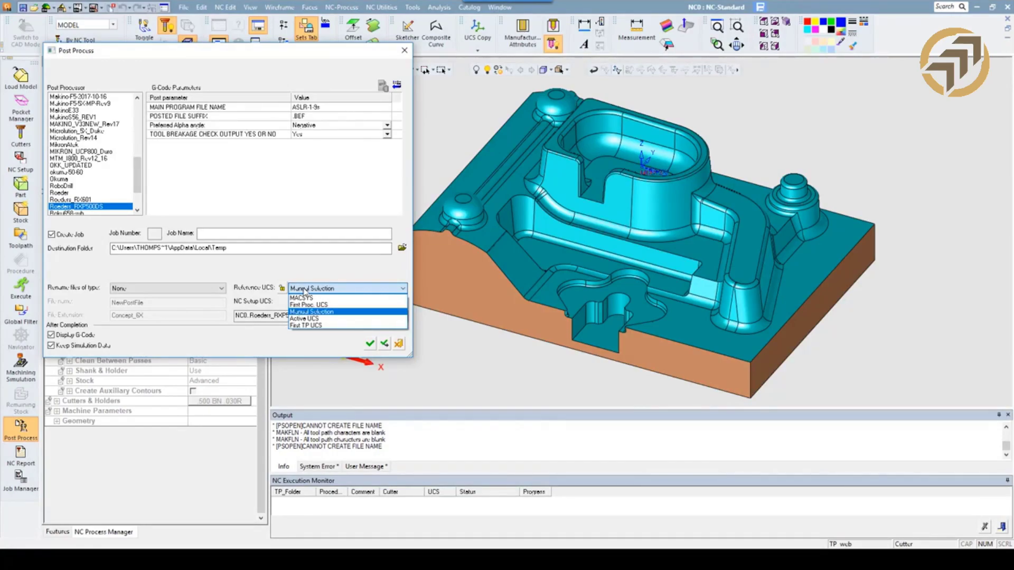
click(370, 345)
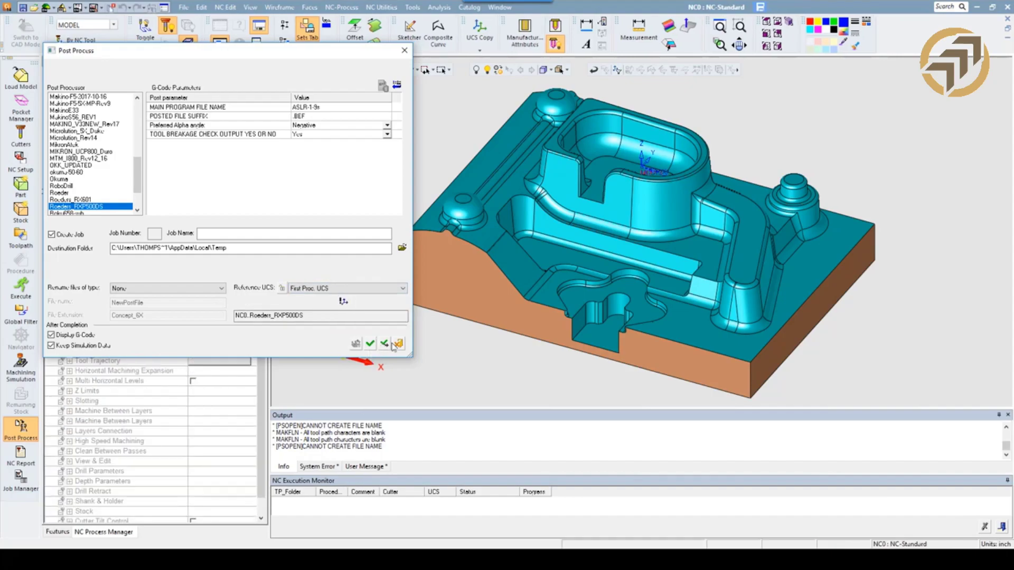
click(372, 344)
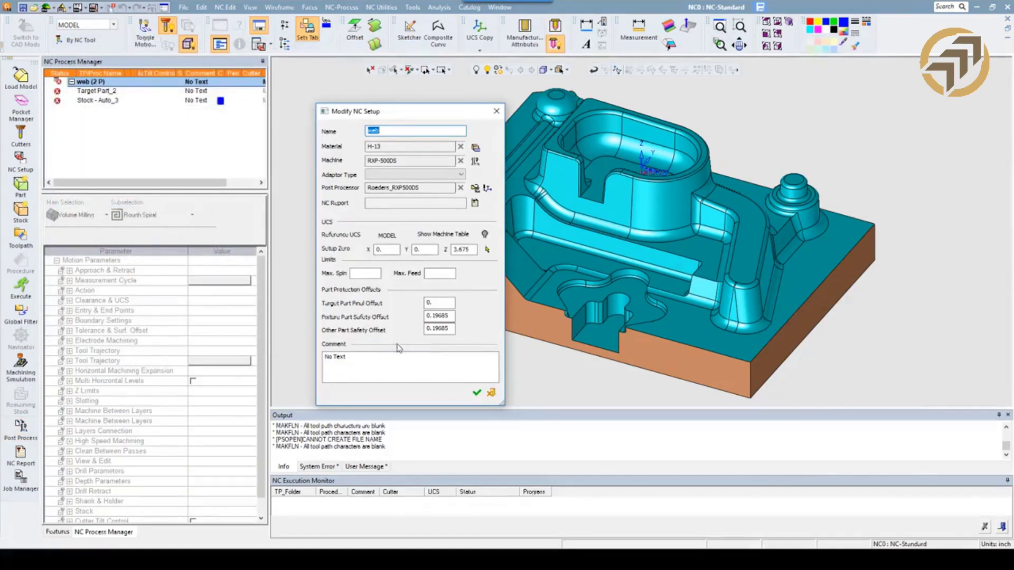
Assign the Demo NC report template to the setup with Excel File (*.xlsx) as the output format.
click(474, 203)
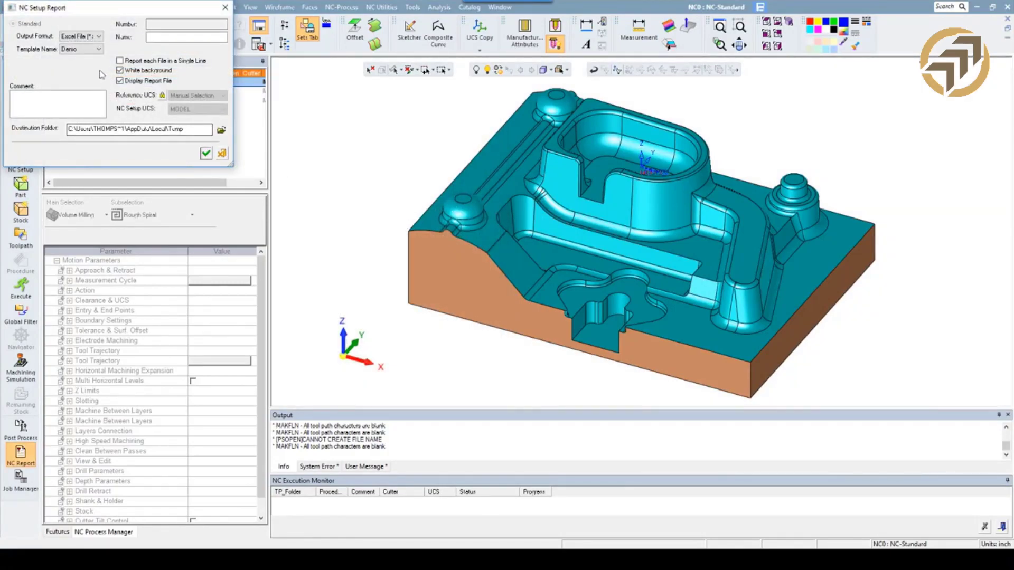
click(87, 37)
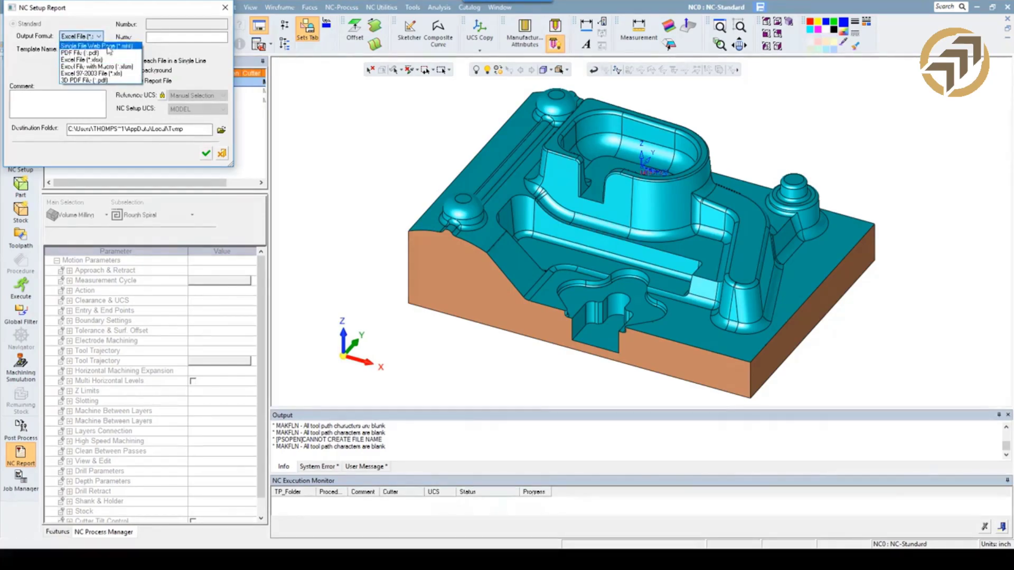
click(99, 61)
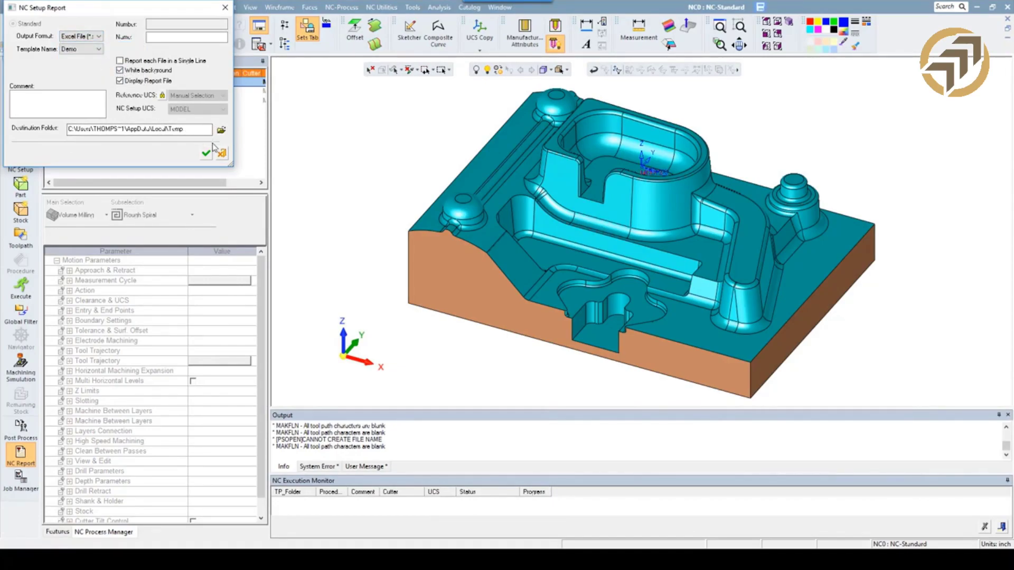
click(206, 153)
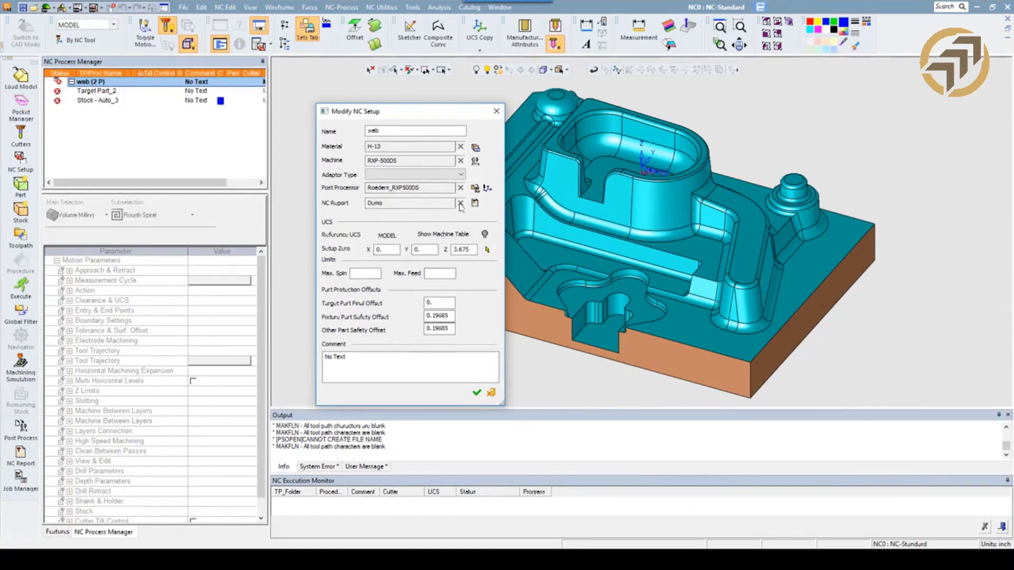
Inspect the part's position on the displayed machine table, hide the table, and confirm the web NC setup.
click(485, 235)
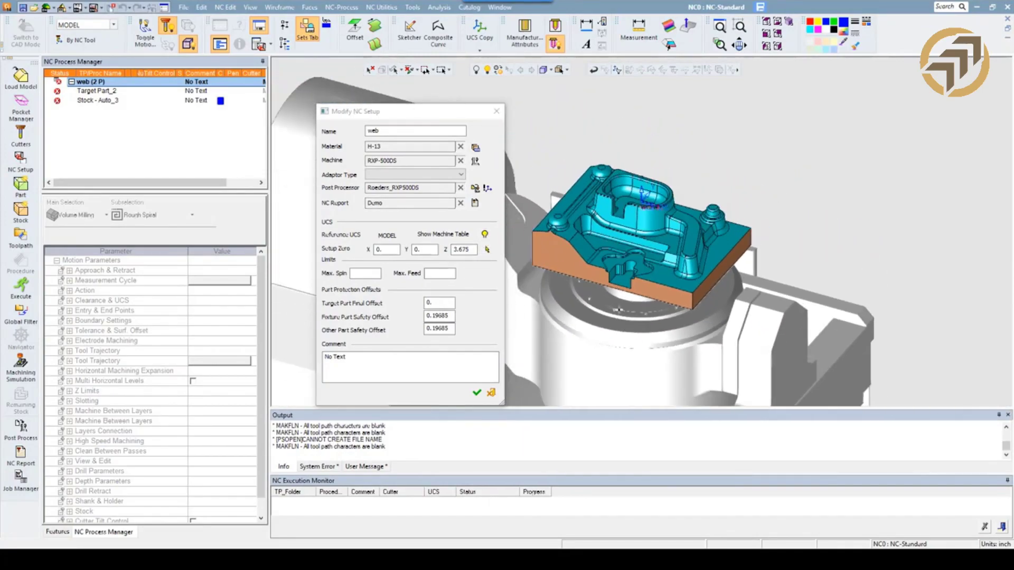
scroll(622, 310, down, 3)
ctrl+middle_drag(614, 317, 708, 269)
ctrl+drag(708, 270, 667, 318)
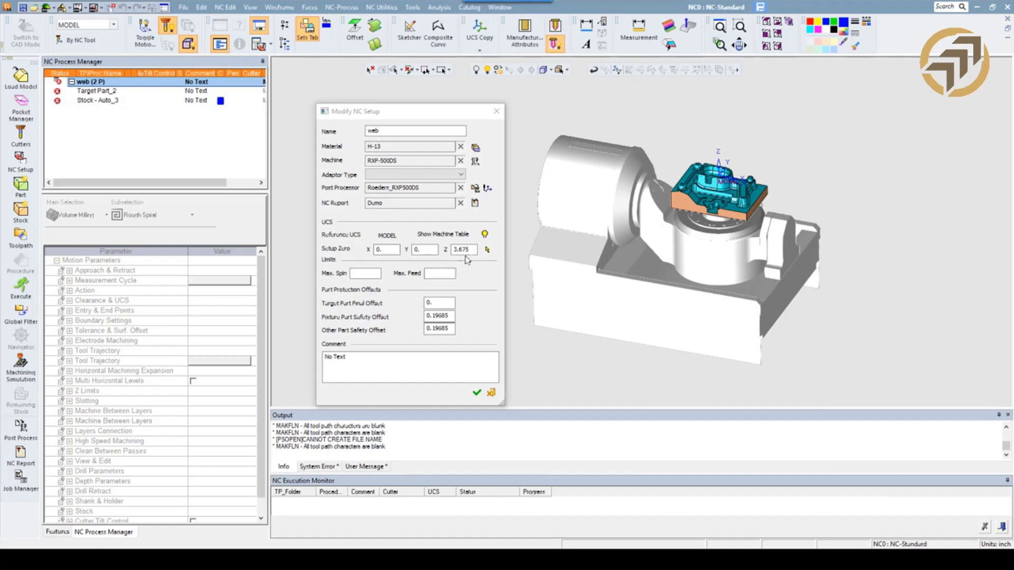
ctrl+drag(605, 281, 616, 259)
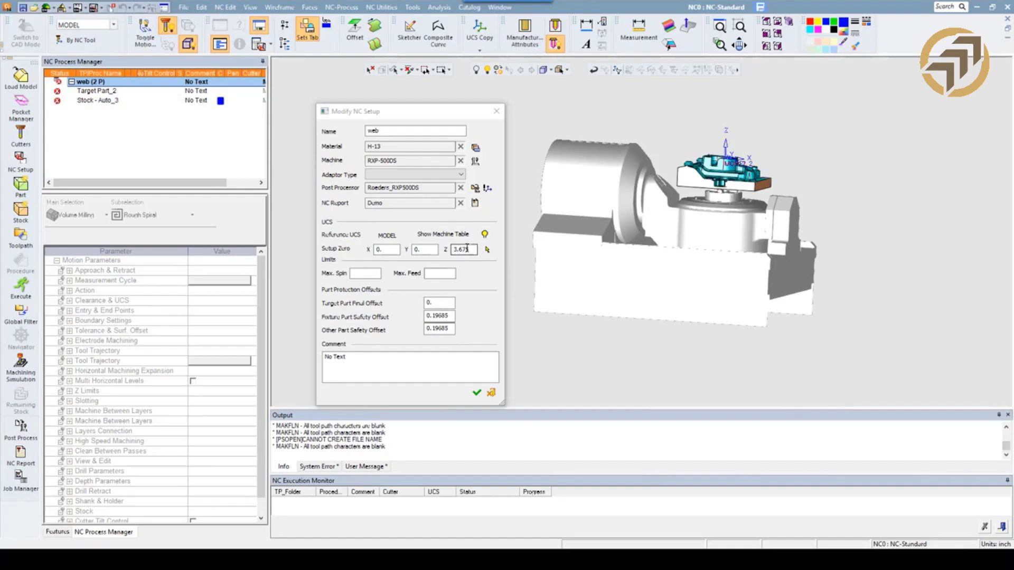
click(484, 234)
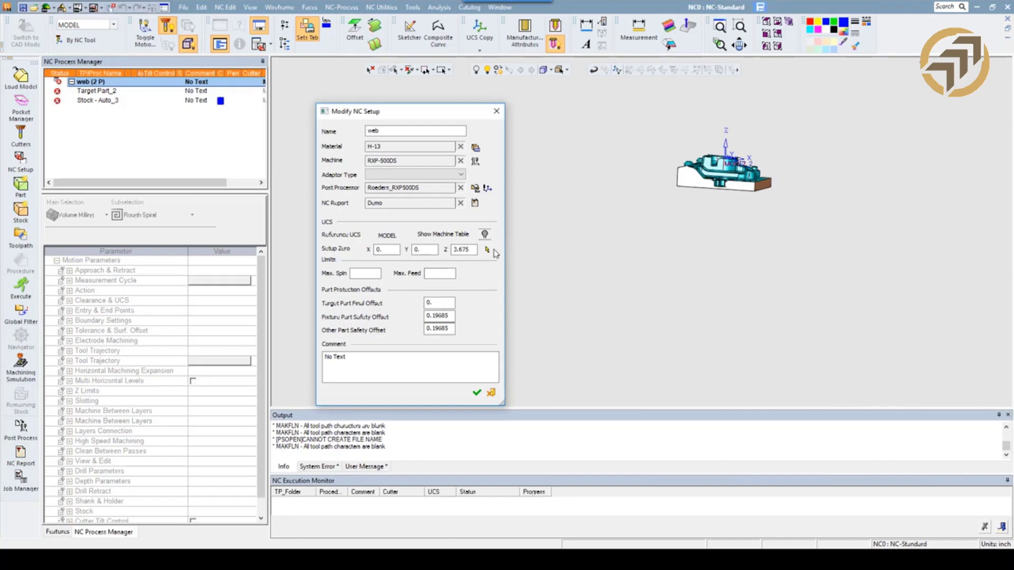
click(720, 45)
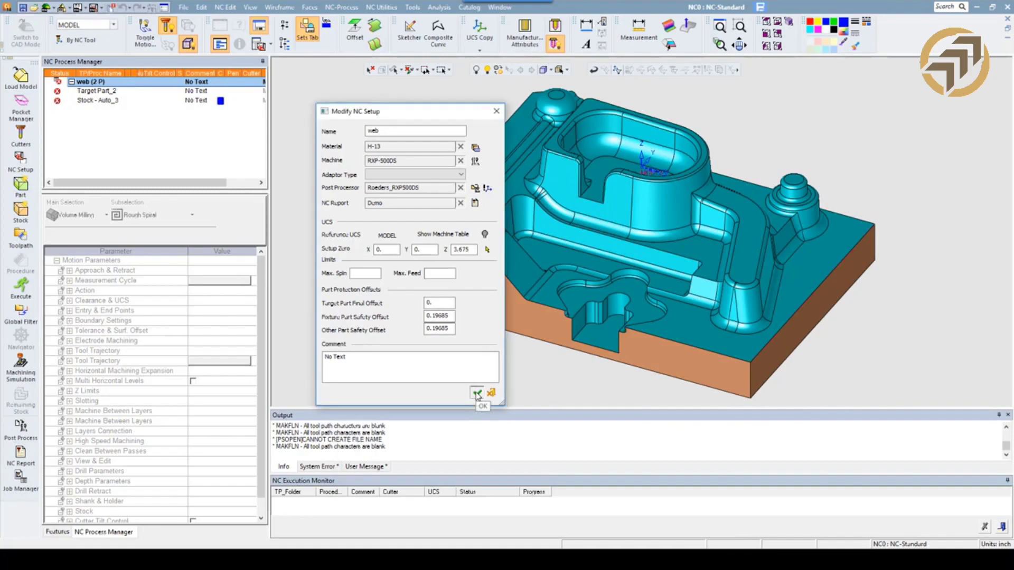
click(477, 394)
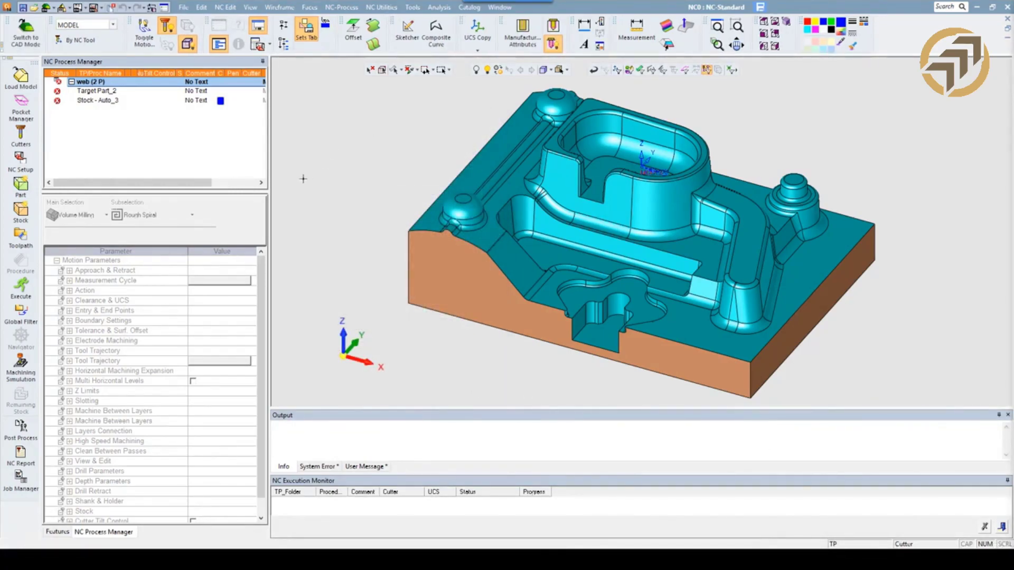
Load the Kurt Vise 001.elt assembly from the Vice folder, placed by the reference model's active UCS.
click(31, 87)
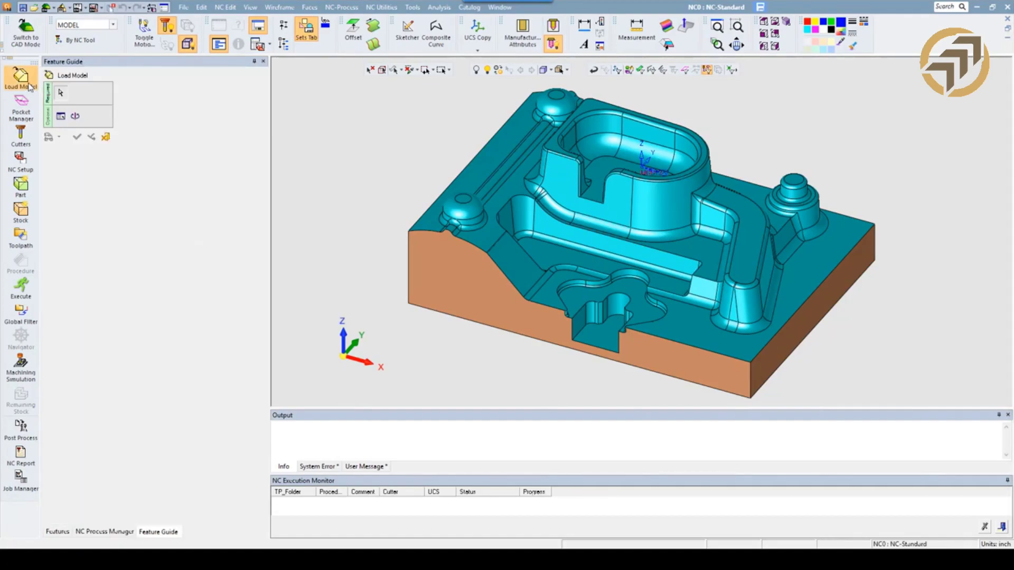
click(324, 369)
double_click(325, 369)
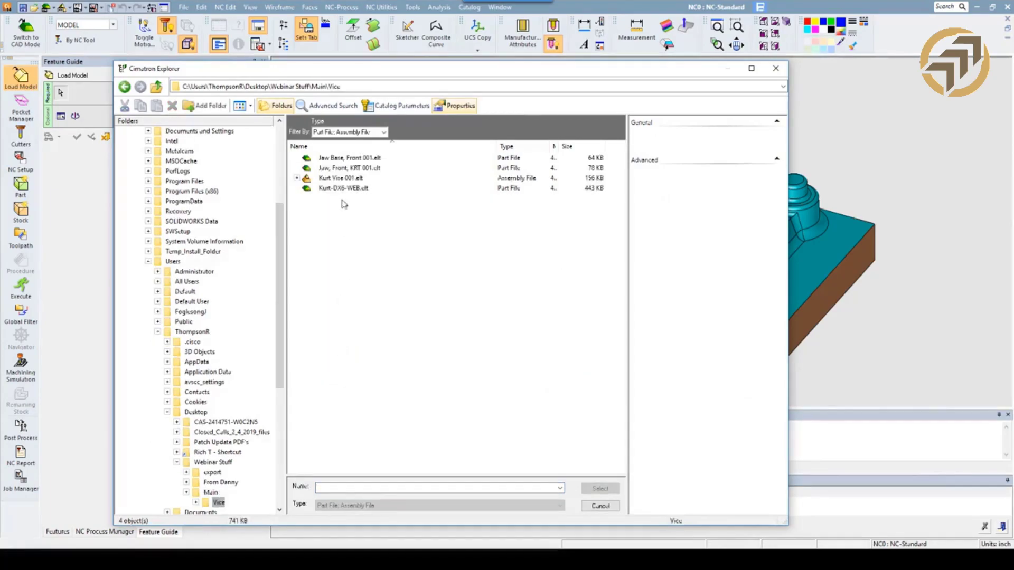
click(341, 179)
click(598, 490)
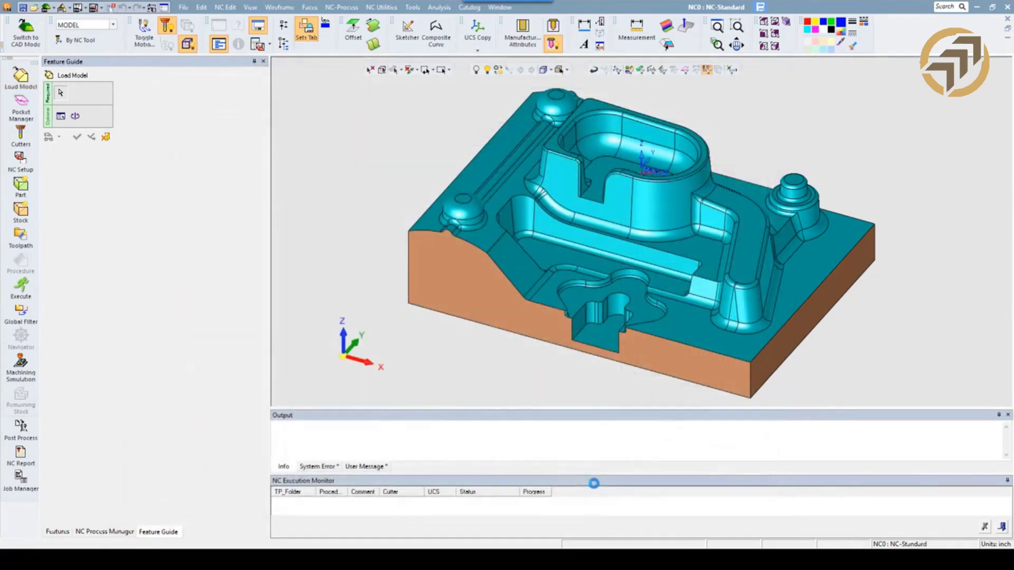
scroll(580, 220, down, 5)
middle_drag(561, 364, 455, 241)
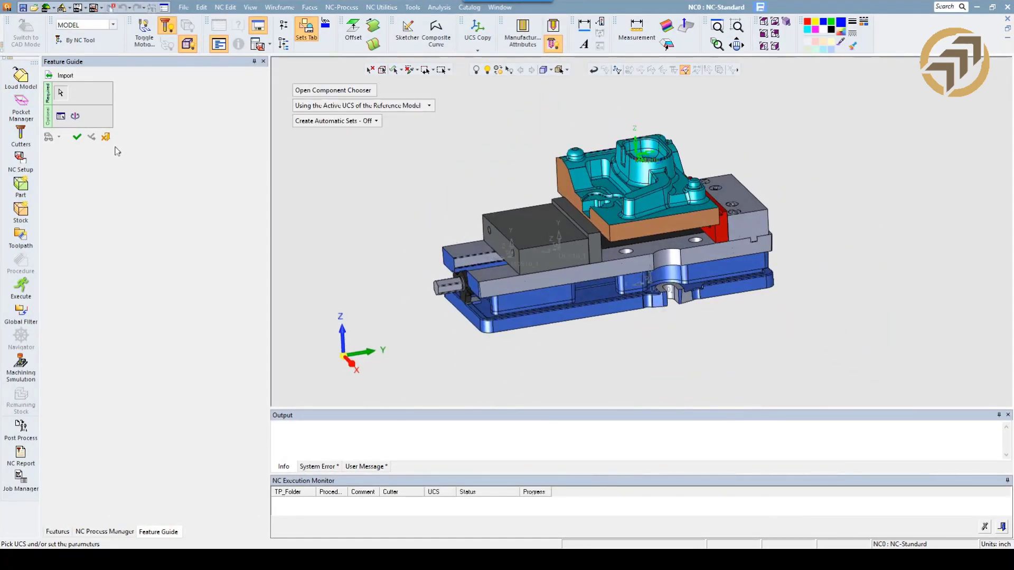
click(77, 138)
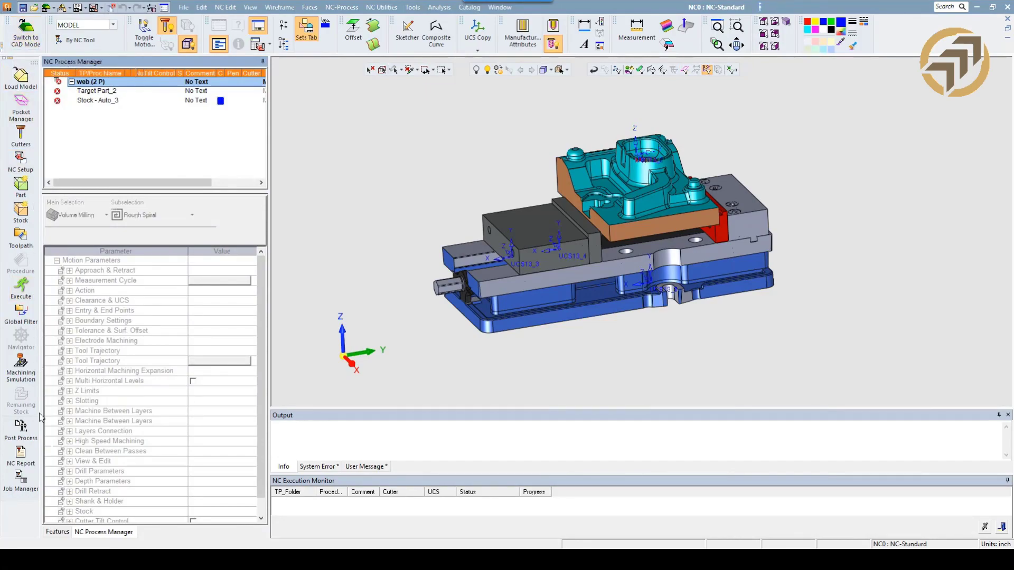
Attach the whole web part body to the _TARGET PART set.
click(62, 531)
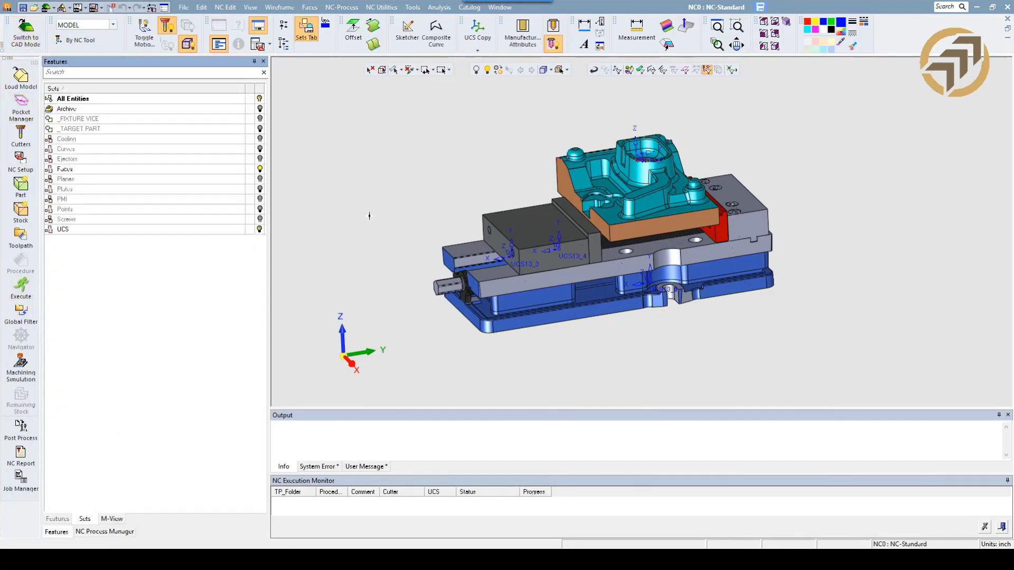
click(629, 70)
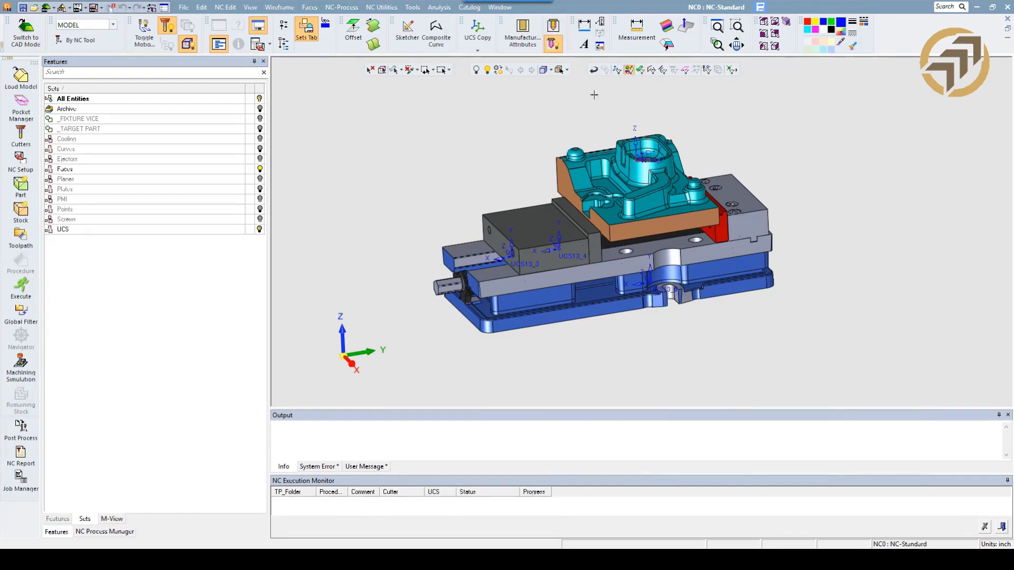
click(592, 150)
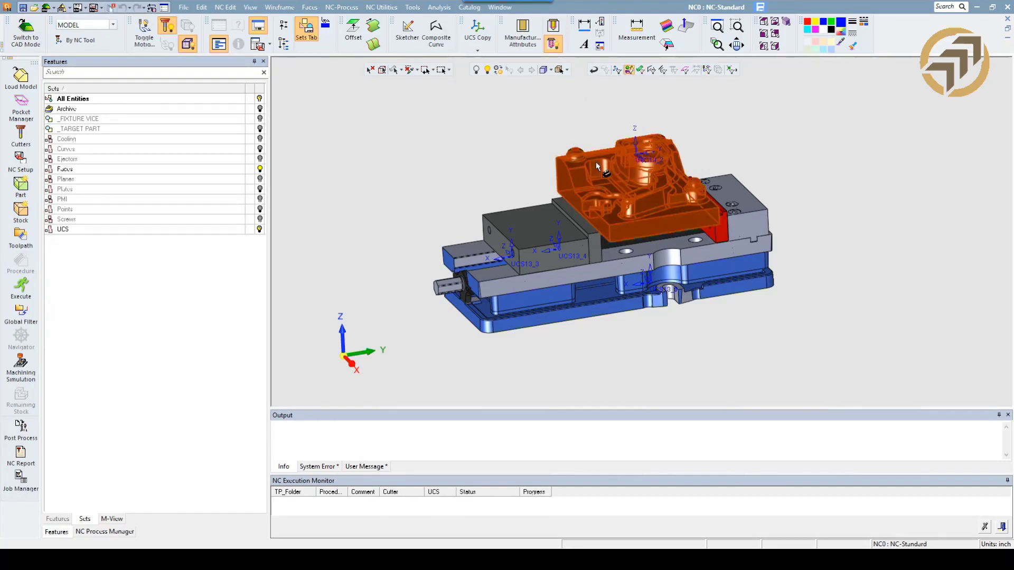
right_click(98, 130)
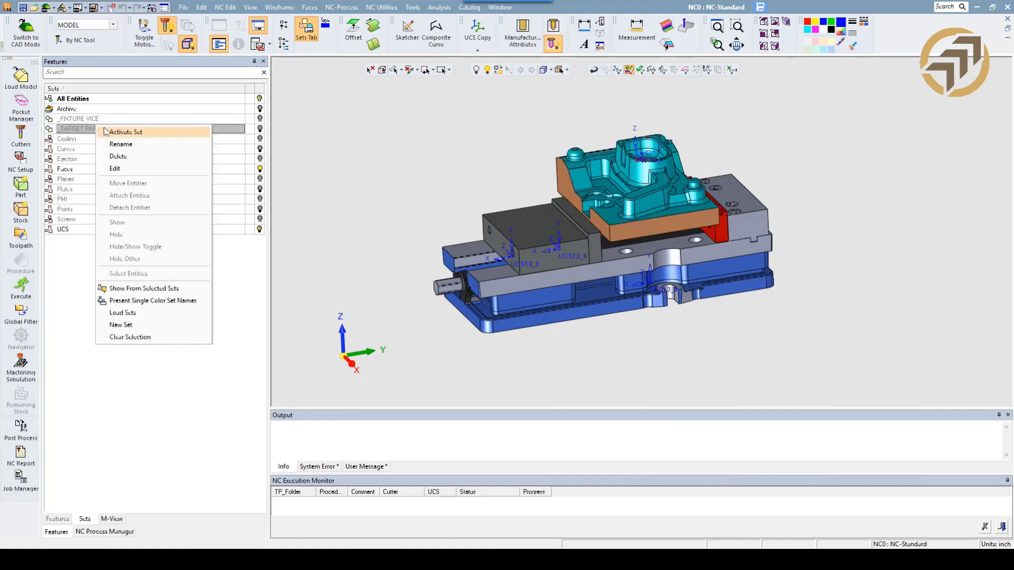
click(522, 127)
click(543, 164)
right_click(151, 130)
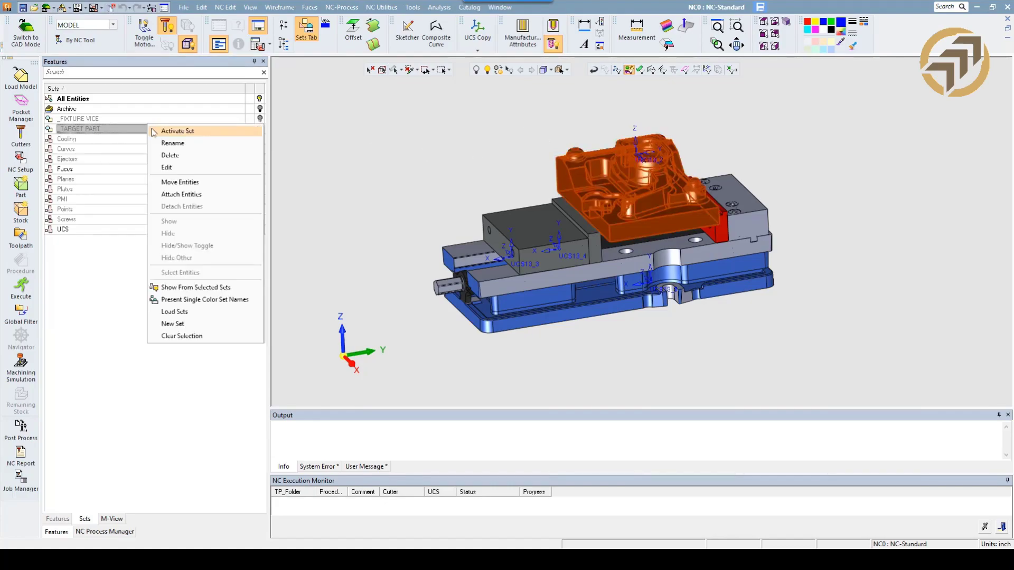
click(180, 195)
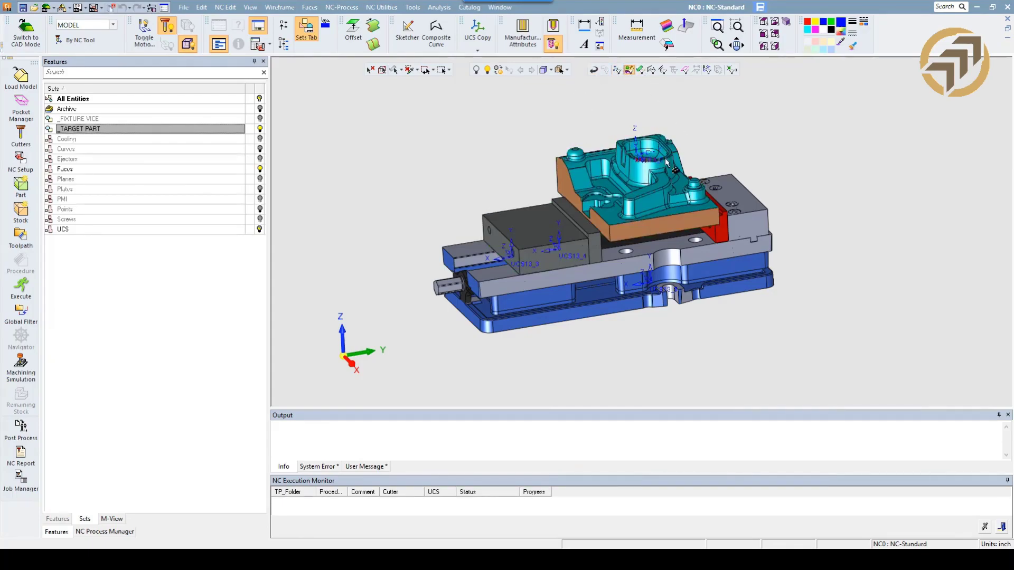
Select all the vise bodies, including both jaws and the base, and attach them to the _FIXTURE VICE set.
click(551, 264)
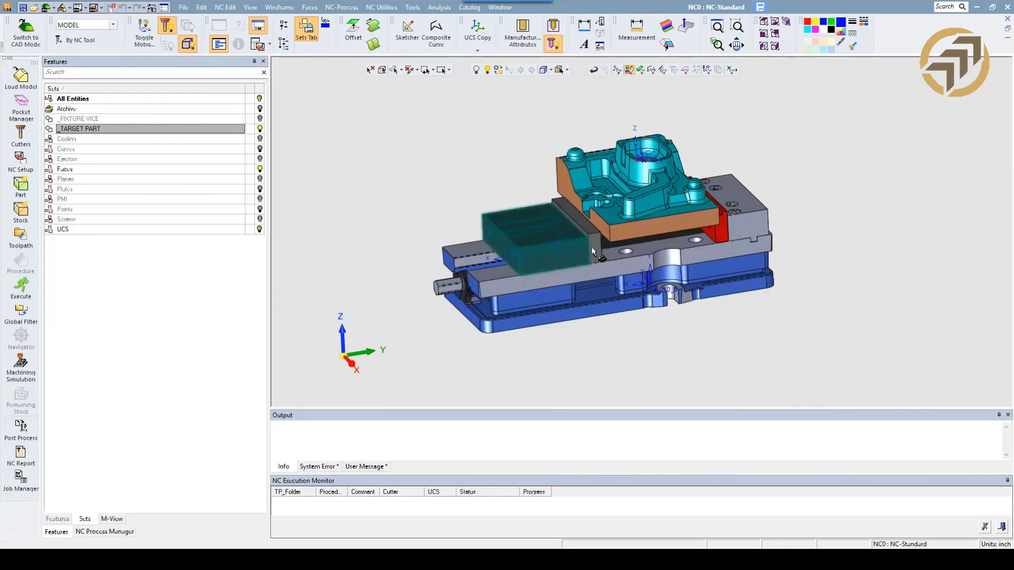
click(629, 253)
click(724, 223)
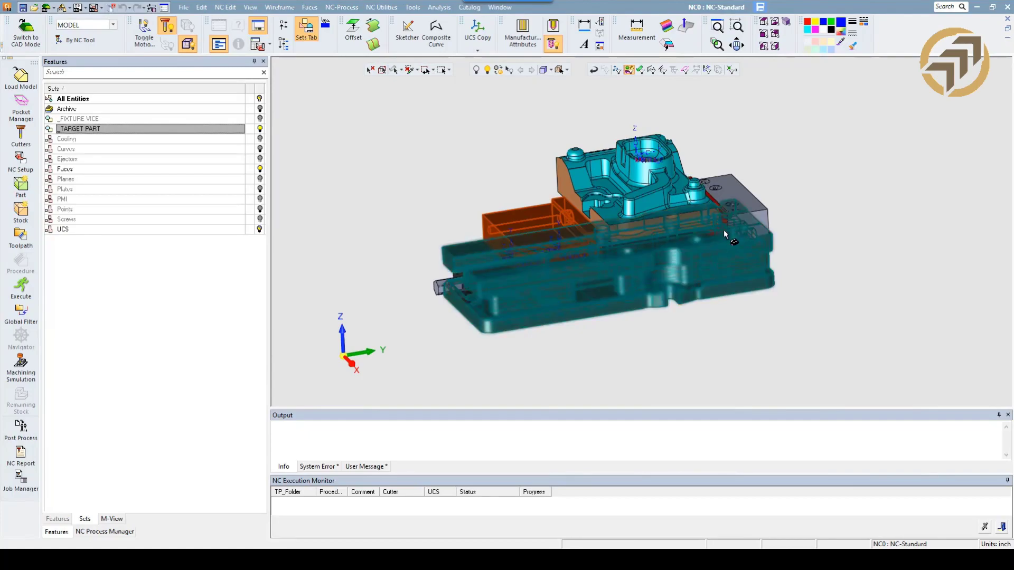
click(734, 227)
click(726, 234)
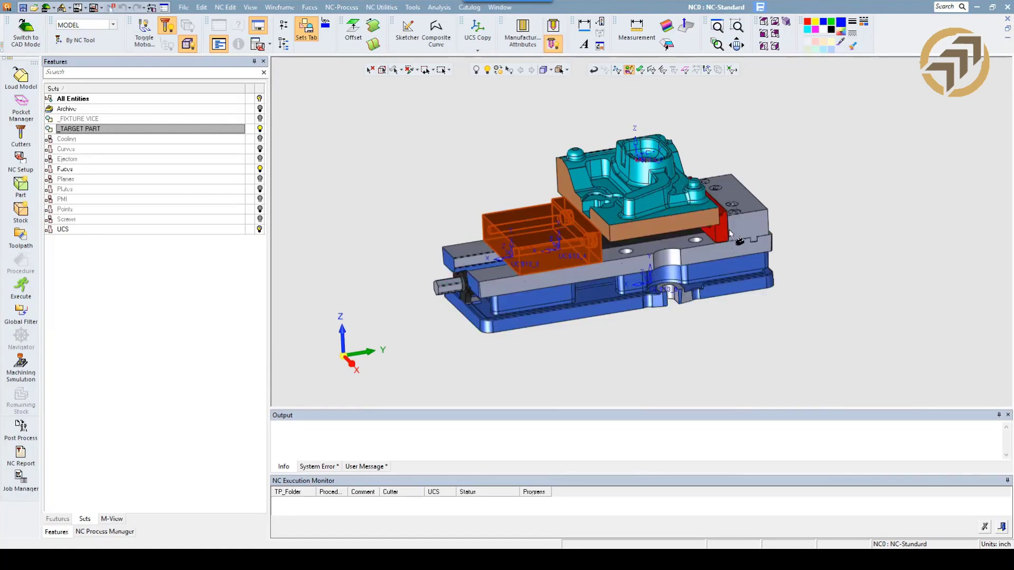
click(749, 233)
click(741, 235)
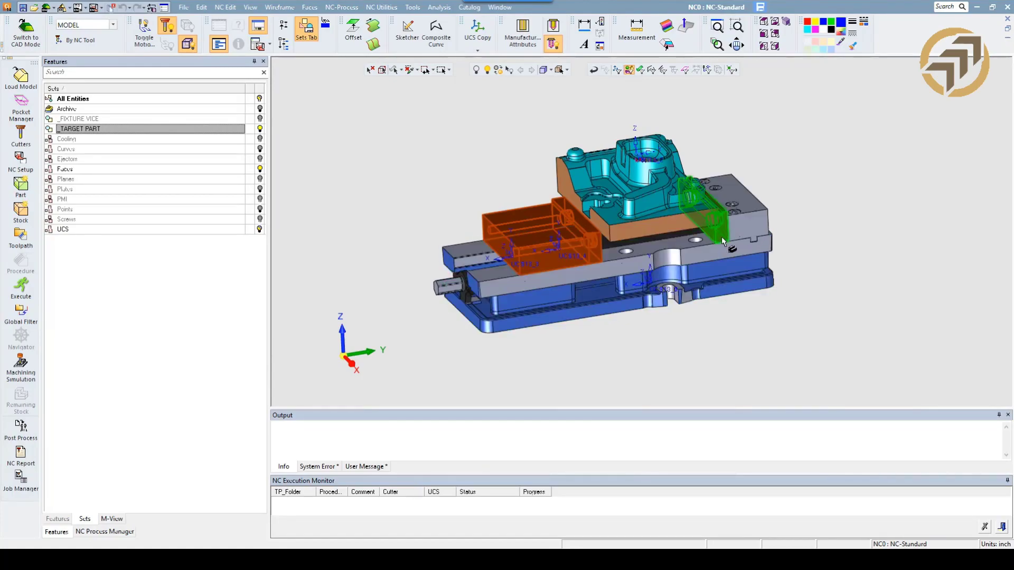
middle_drag(722, 241, 700, 236)
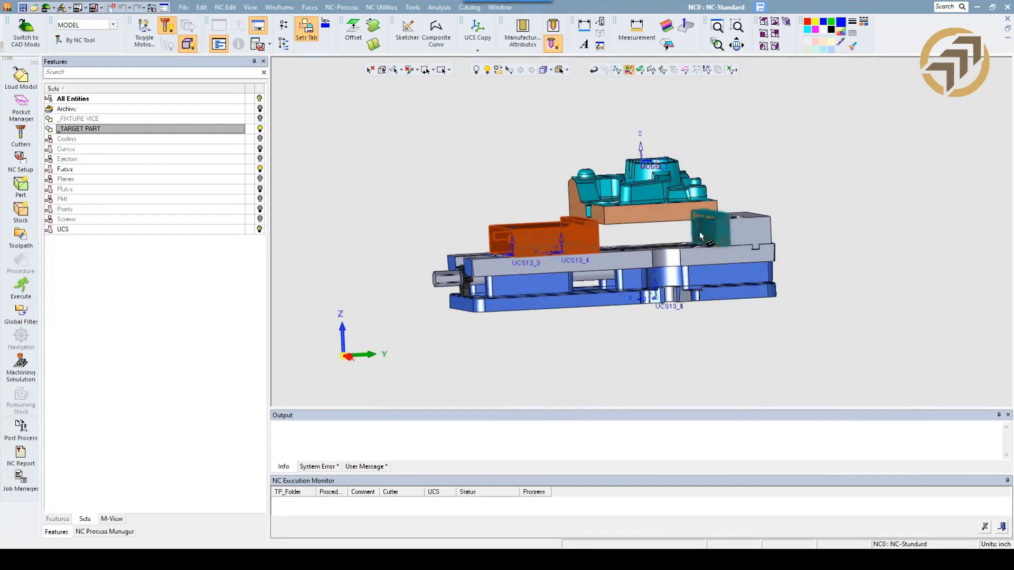
drag(673, 233, 782, 314)
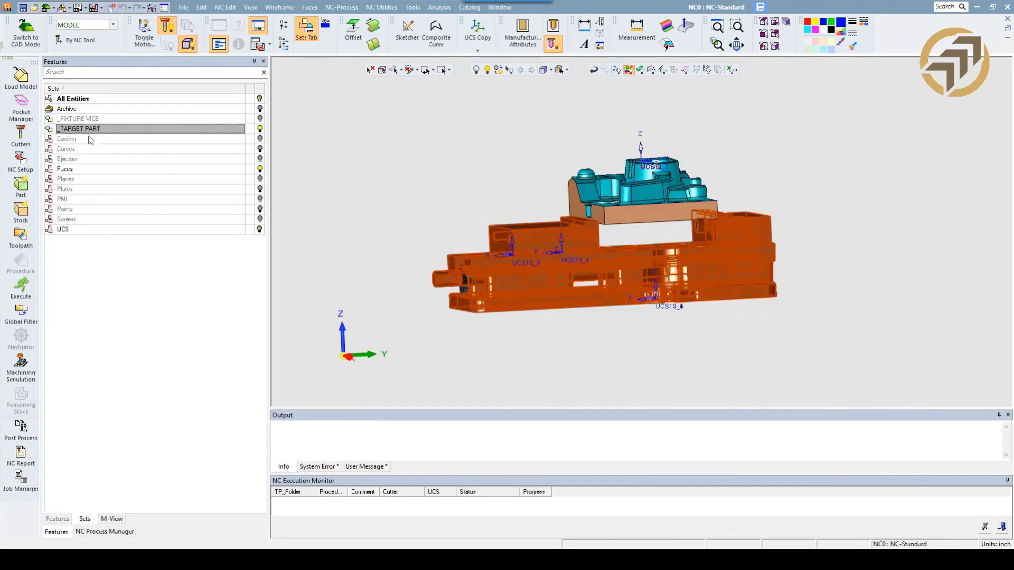
right_click(90, 119)
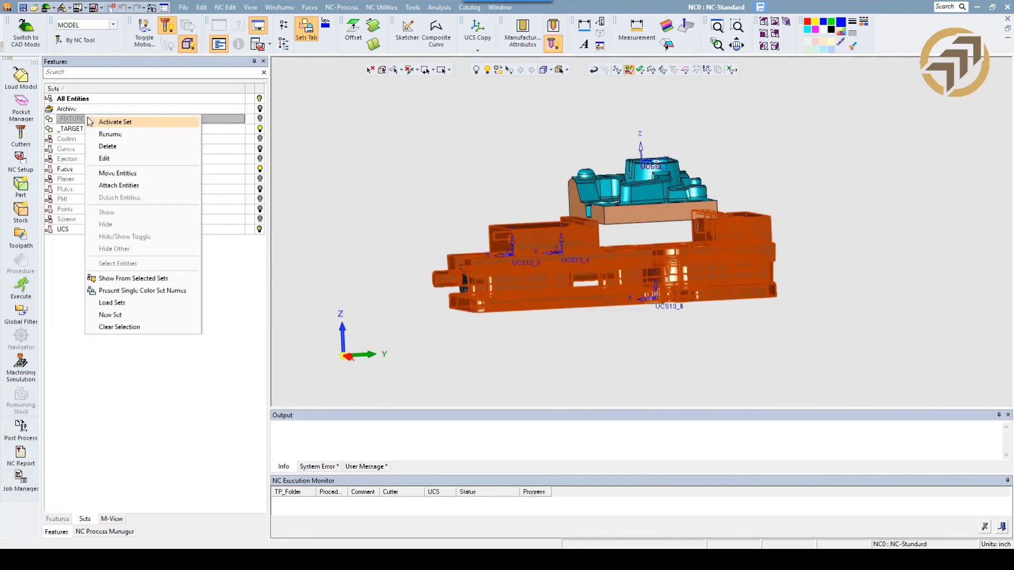
click(115, 186)
middle_drag(378, 165, 352, 173)
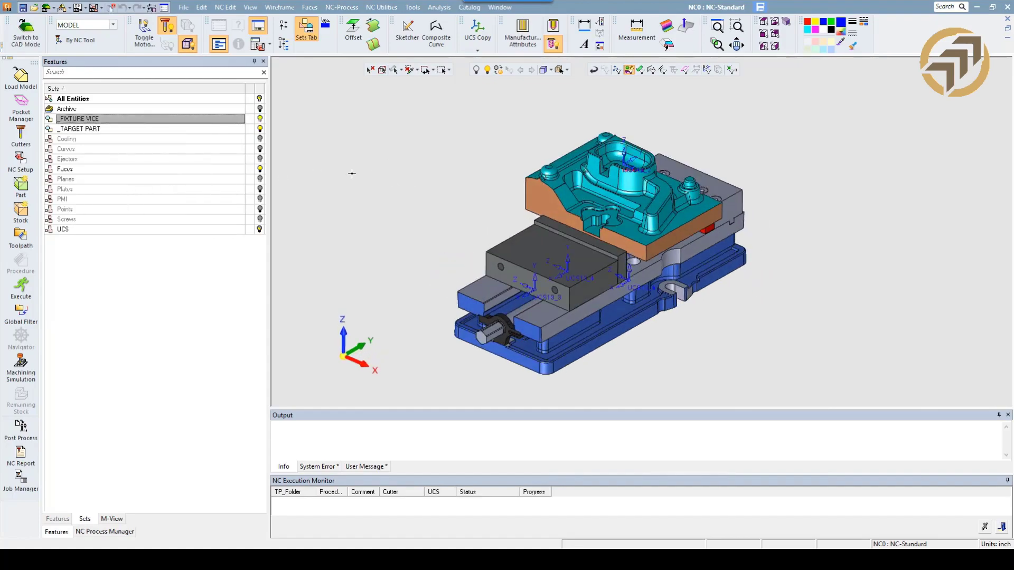
Edit the parameters of the Target Part_2 procedure and clear its current surface selection.
click(119, 532)
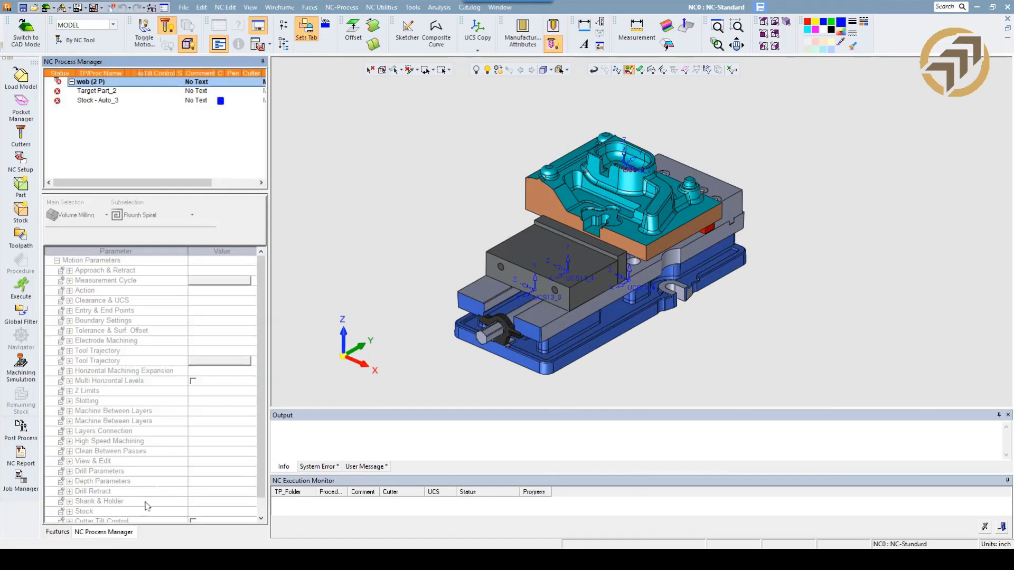
click(91, 93)
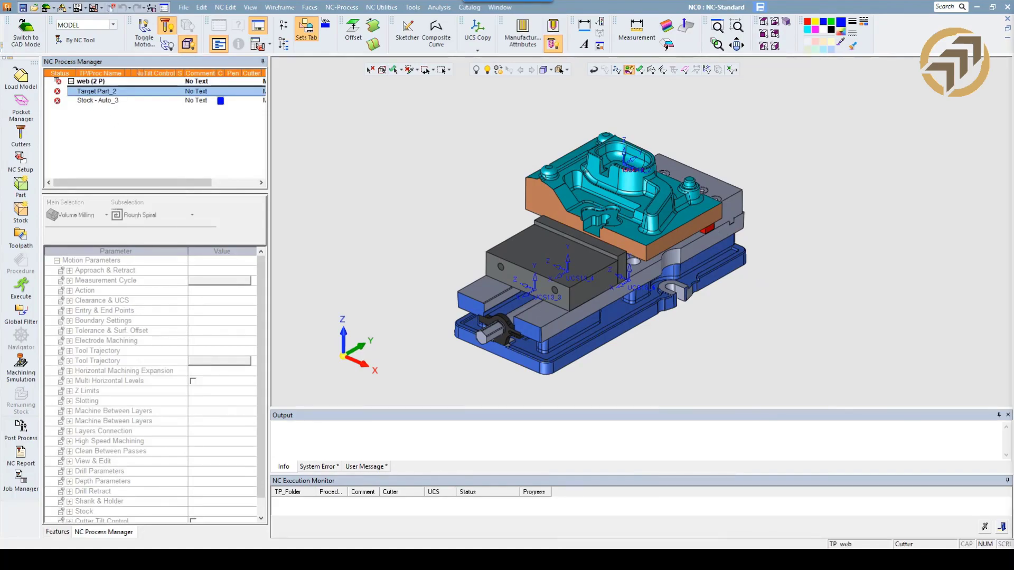
right_click(108, 94)
mouse_move(108, 96)
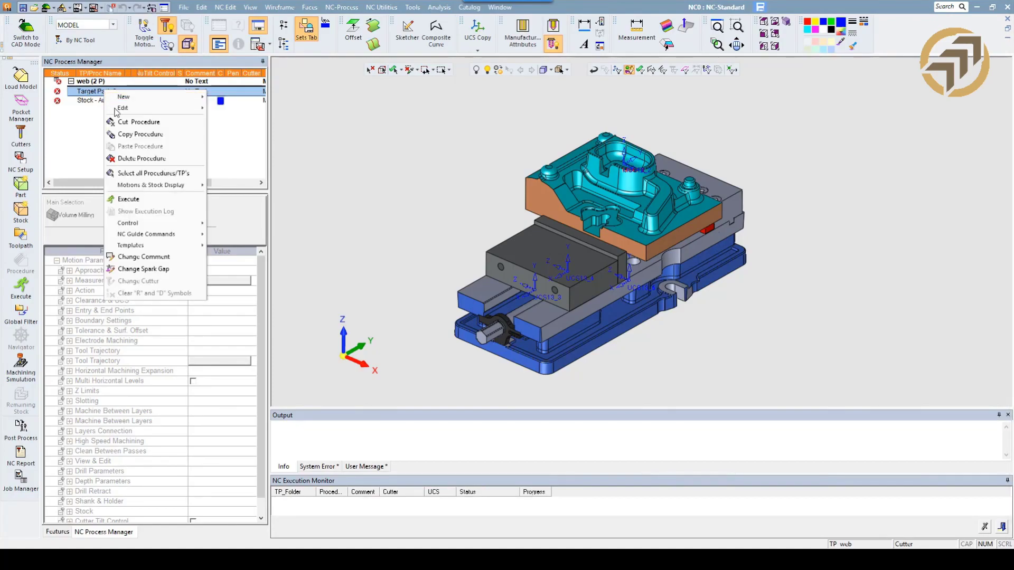
mouse_move(203, 111)
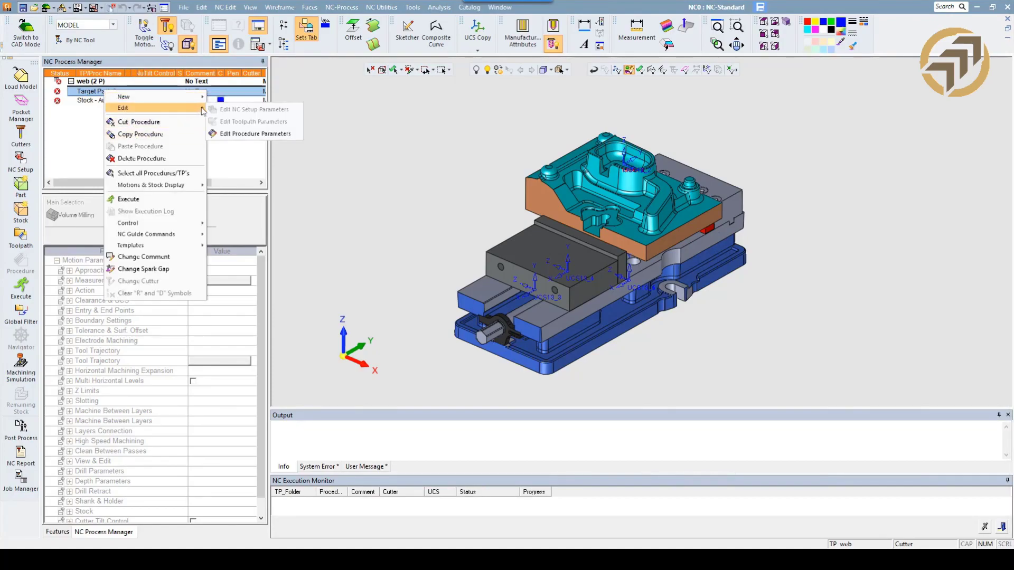
click(232, 133)
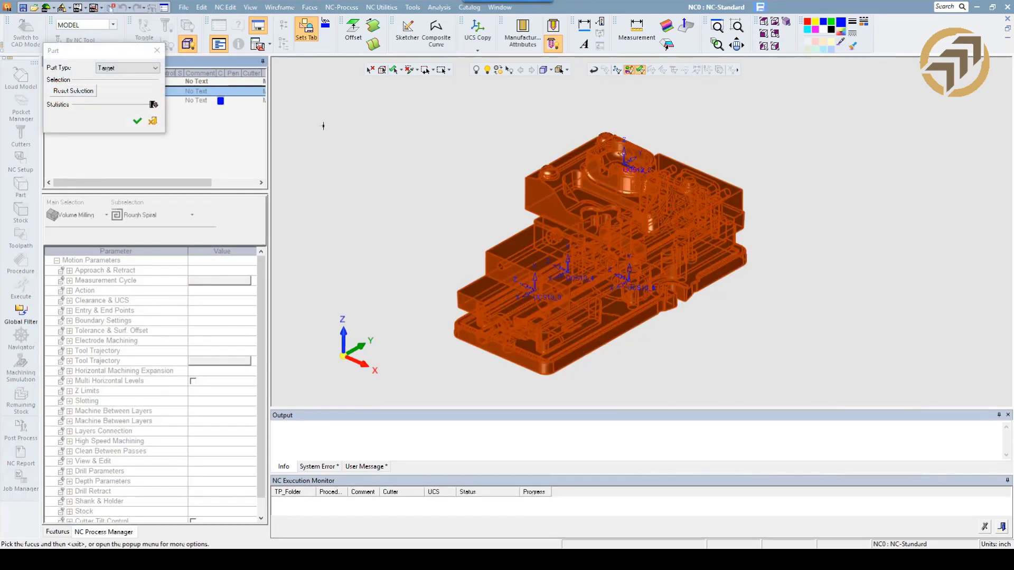
click(370, 69)
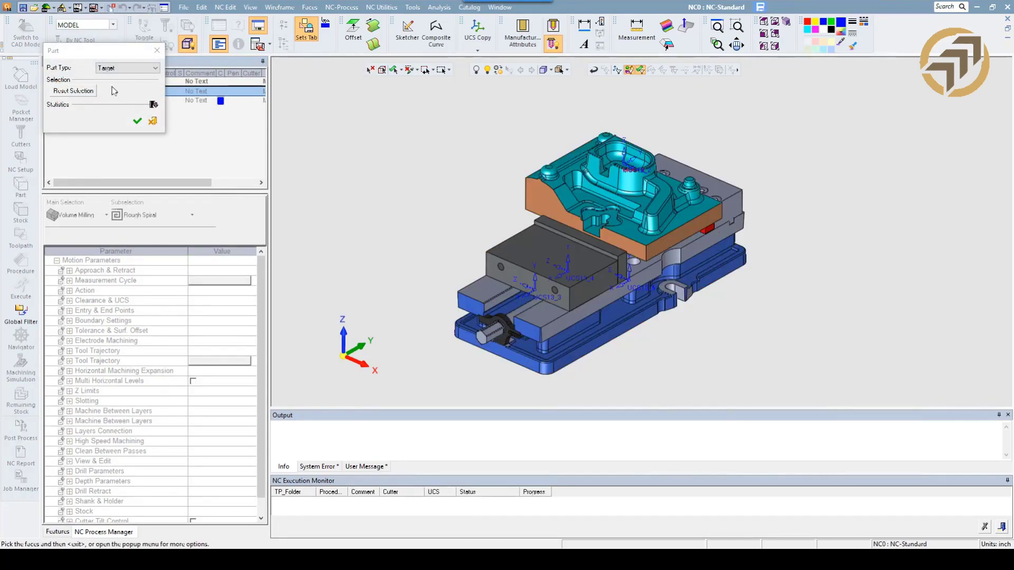
Select the target part's surfaces by criteria using the _TARGET PART set and confirm the procedure.
right_click(314, 125)
click(332, 143)
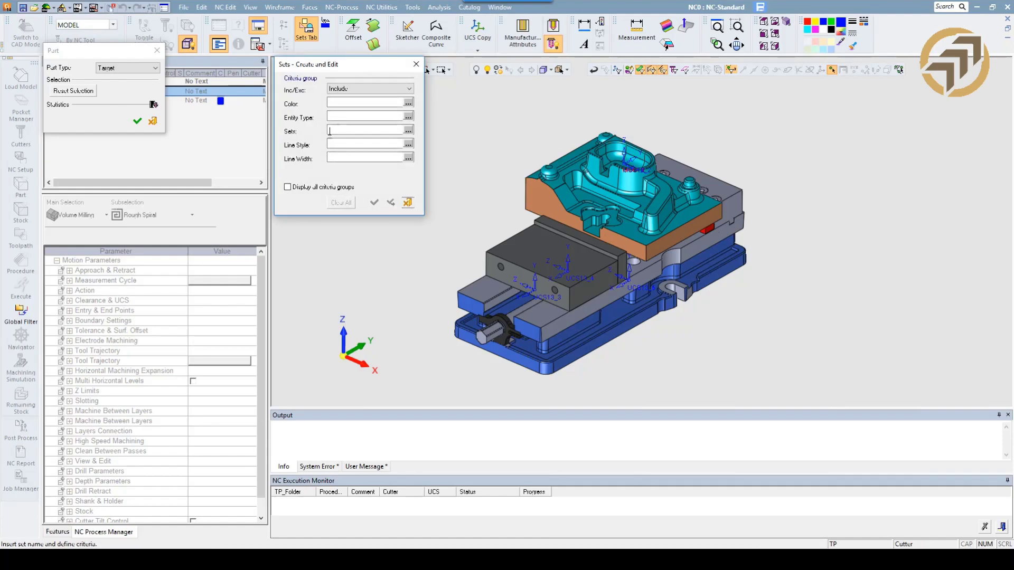
click(408, 130)
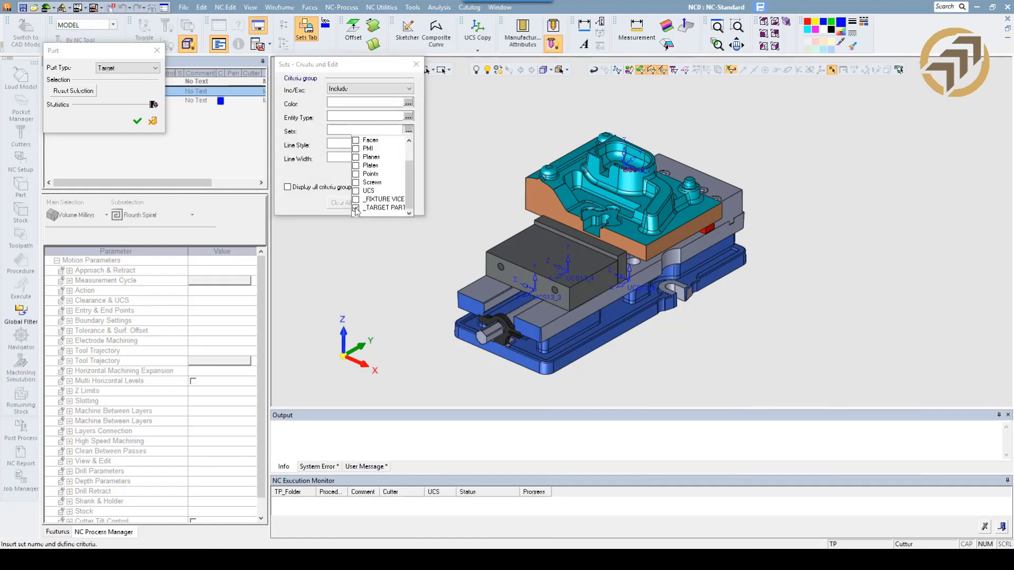
click(355, 207)
click(379, 204)
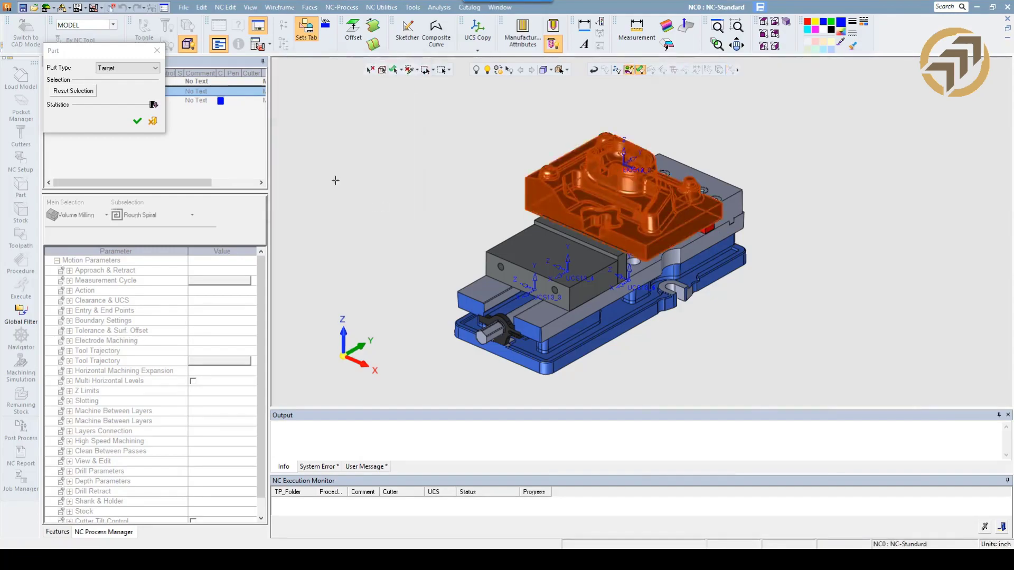
click(138, 121)
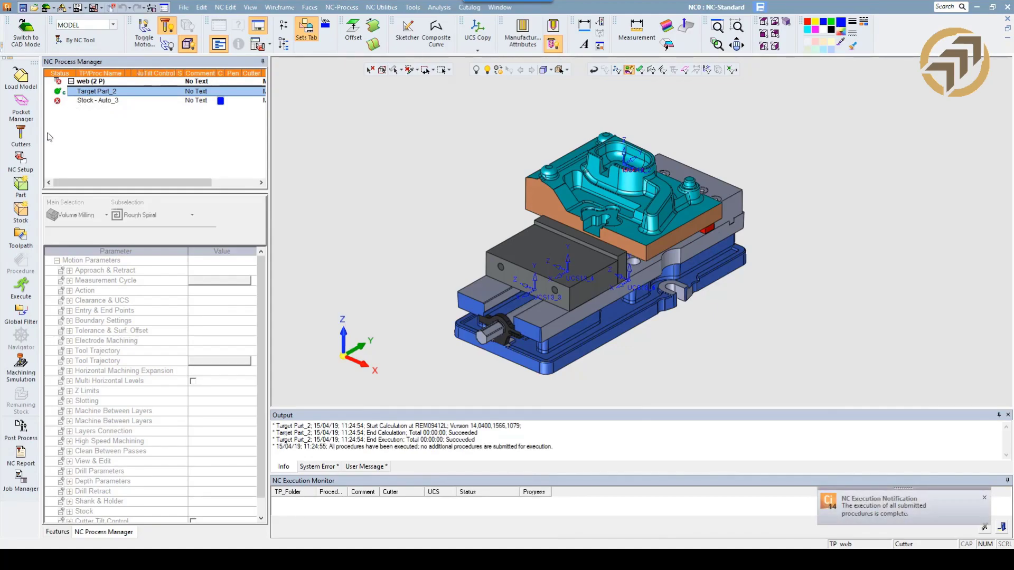
Add a part procedure of type Fixture, with its surfaces selected by criteria from the _FIXTURE VICE set.
click(20, 186)
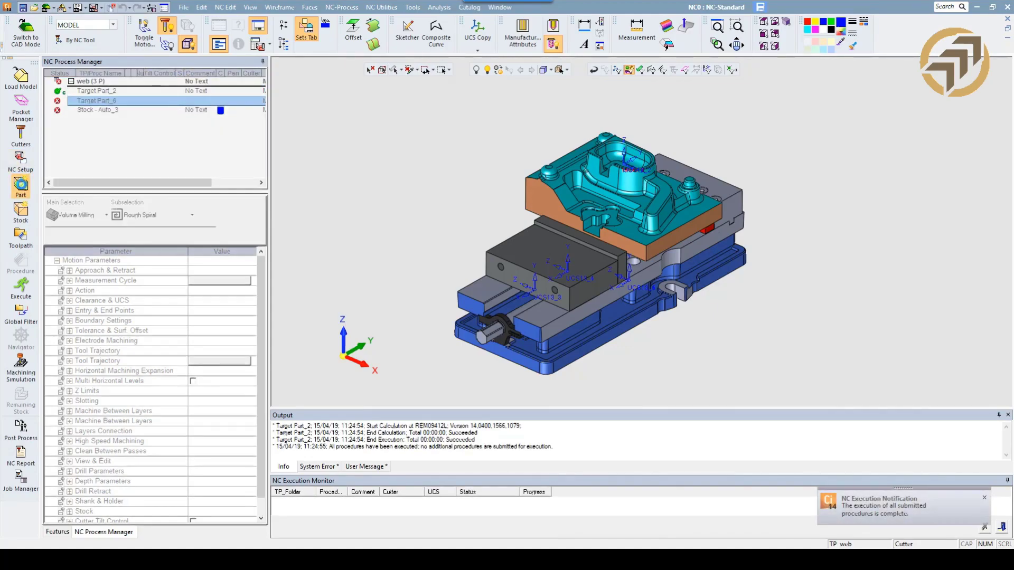
click(138, 67)
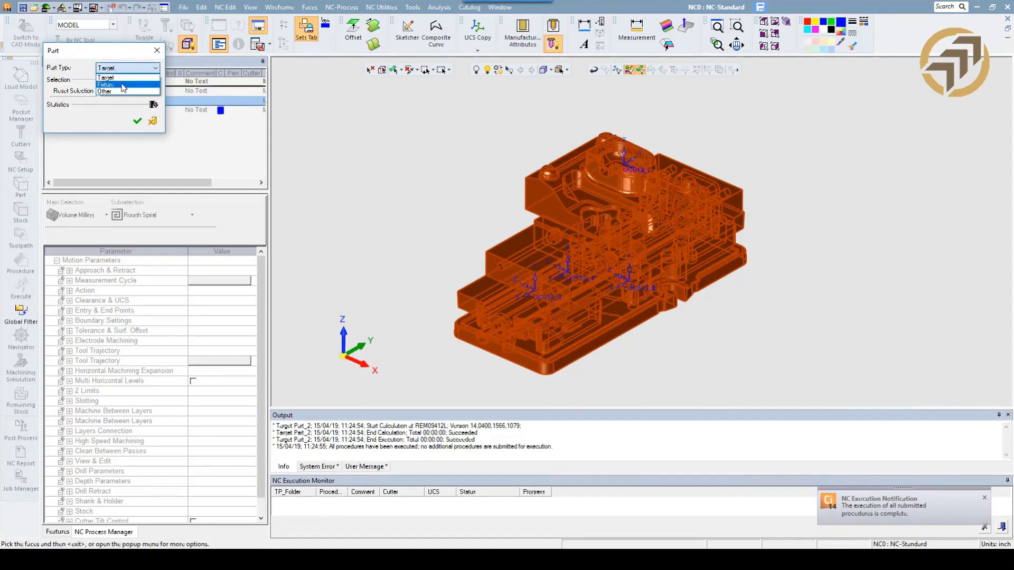
click(105, 91)
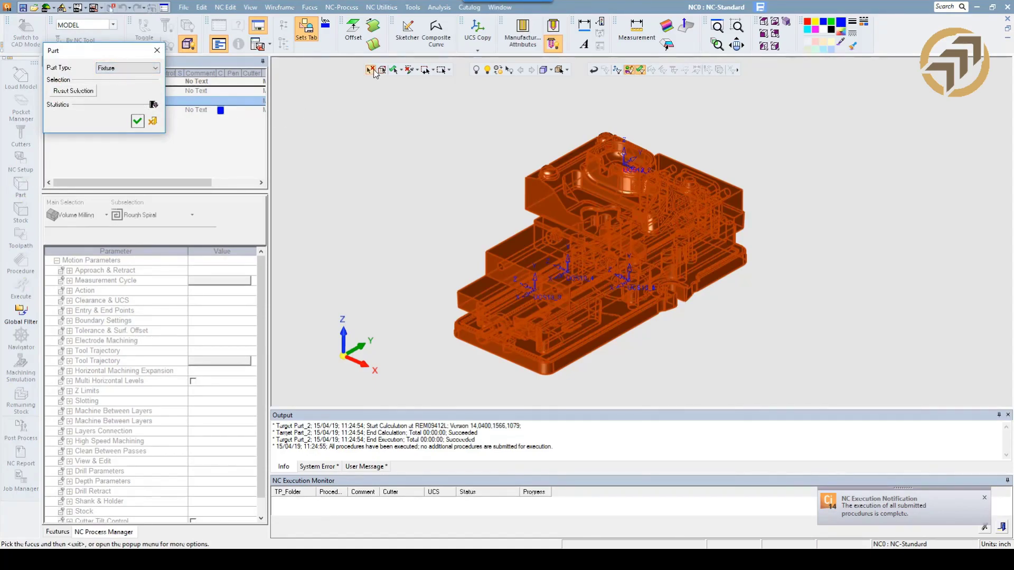
right_click(350, 121)
click(361, 141)
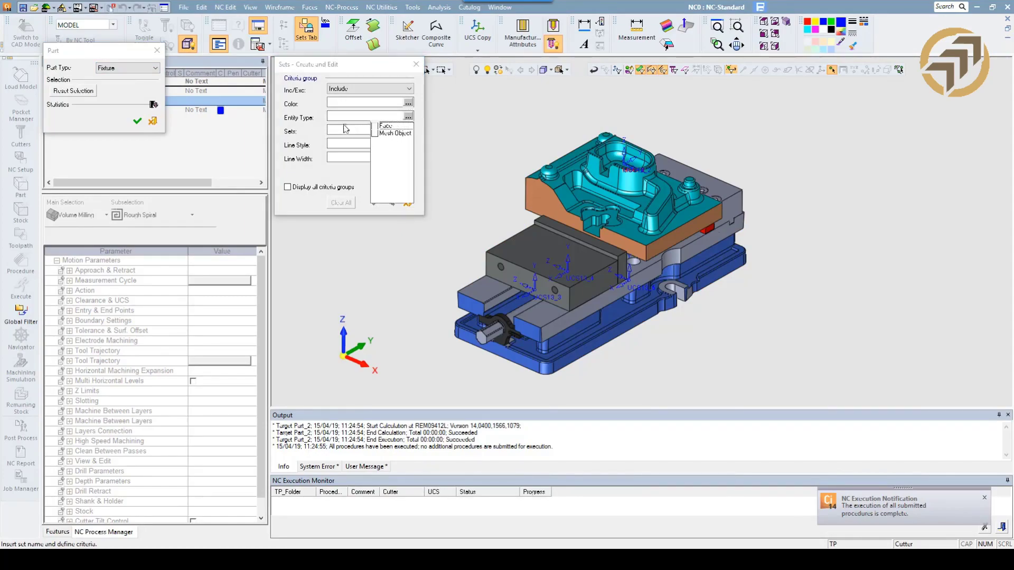
click(407, 130)
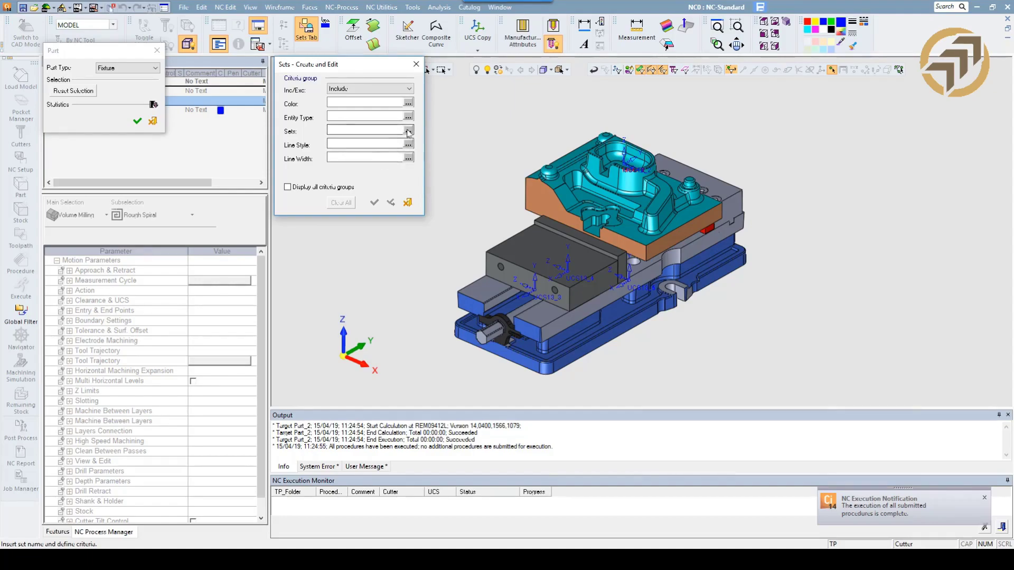
scroll(384, 177, down, 1)
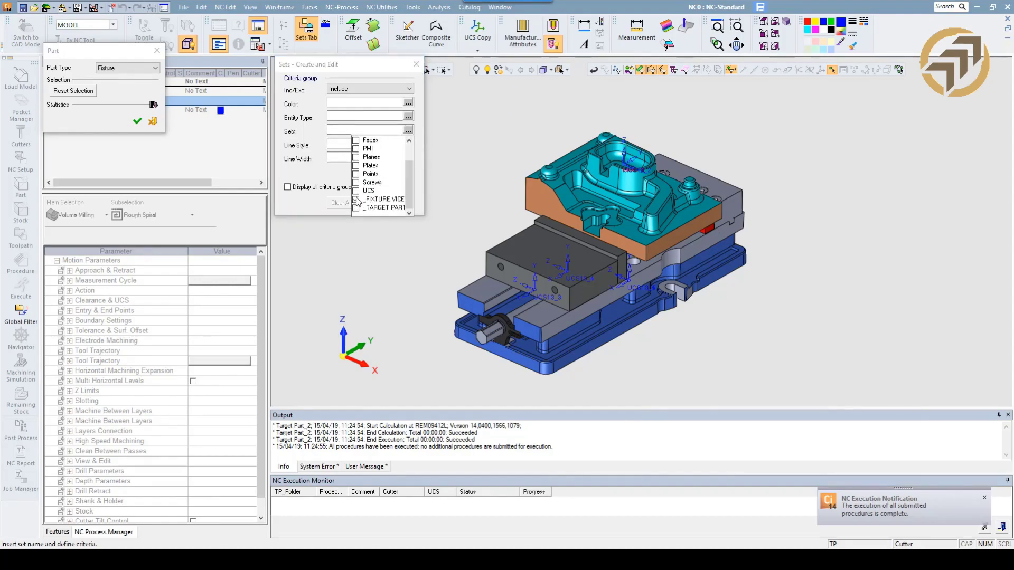
click(333, 226)
click(375, 203)
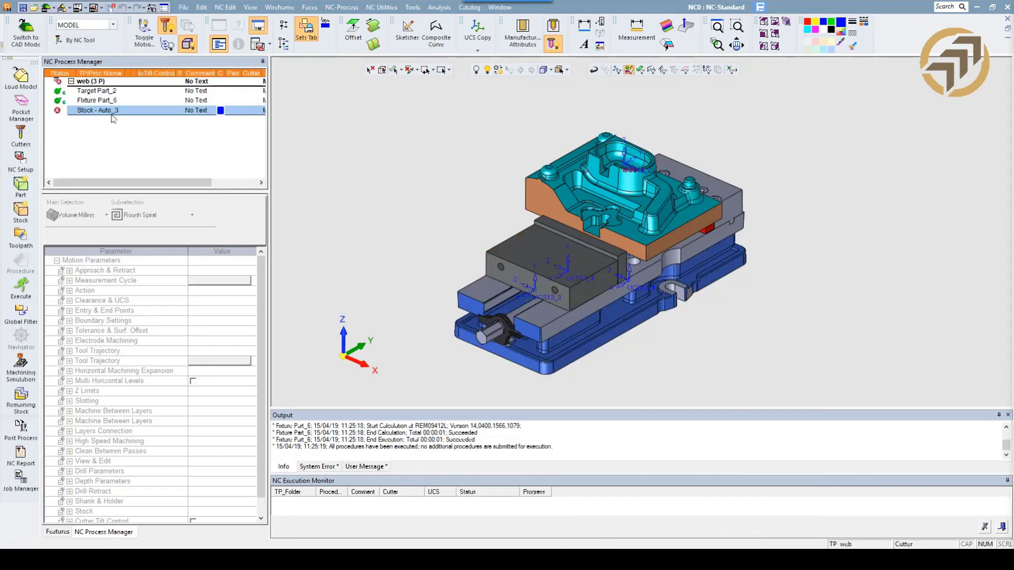
Open the Stock - Auto_3 procedure for editing and reset its current surface selection.
double_click(111, 115)
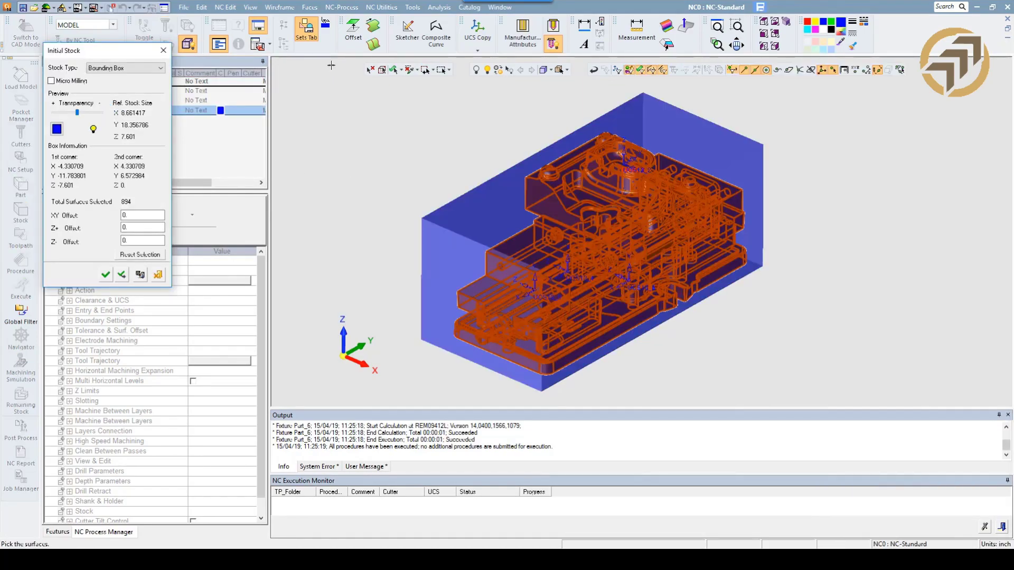
click(370, 71)
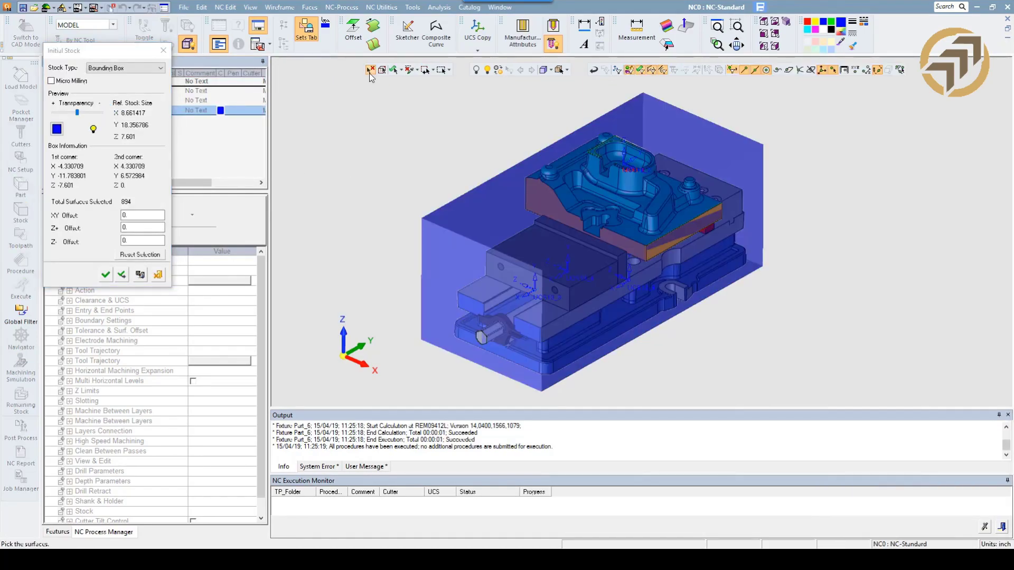
click(155, 256)
Select the bounding box stock's surfaces by criteria using the _TARGET PART set, and calculate the stock.
right_click(362, 151)
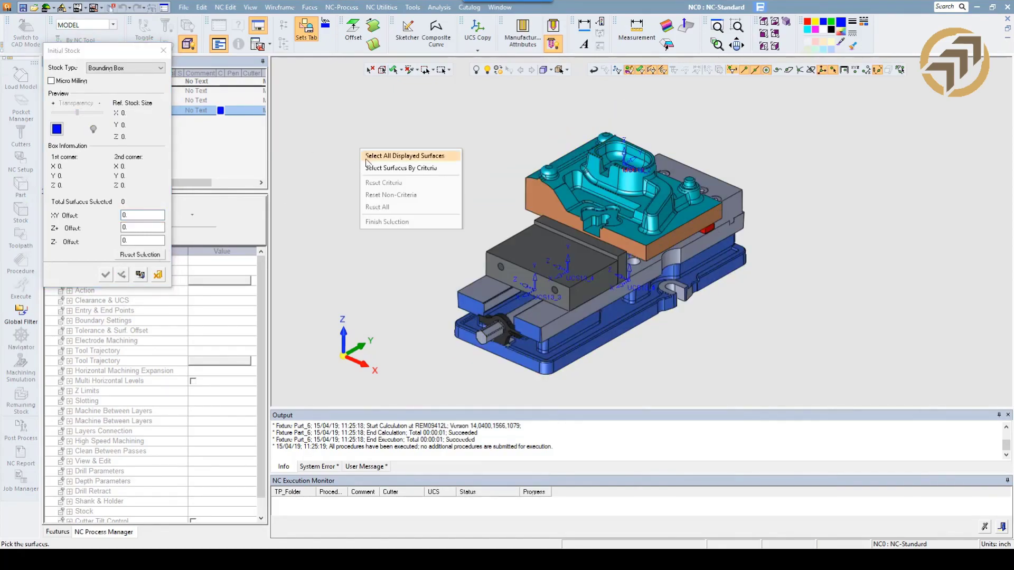
click(379, 170)
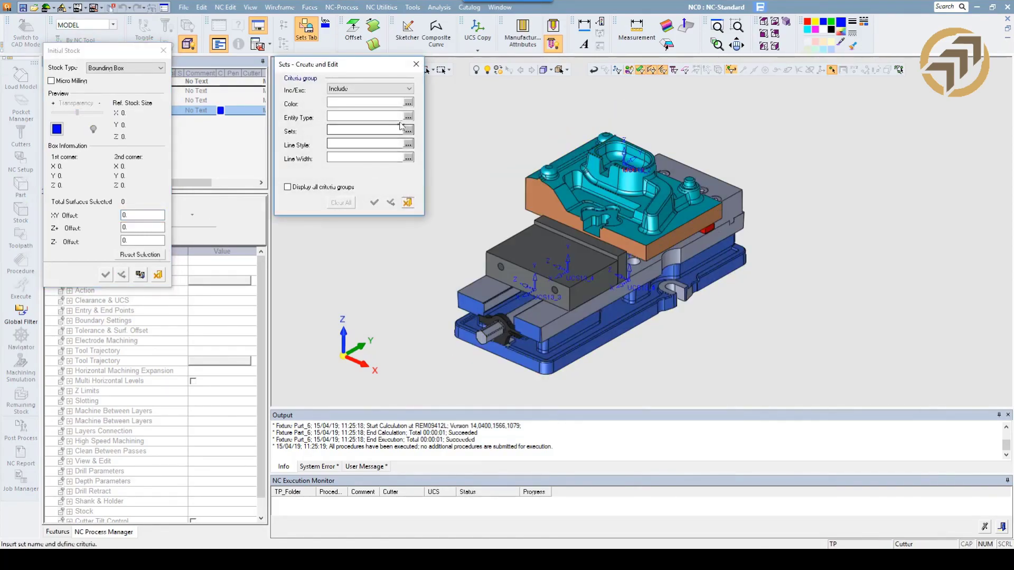
click(364, 130)
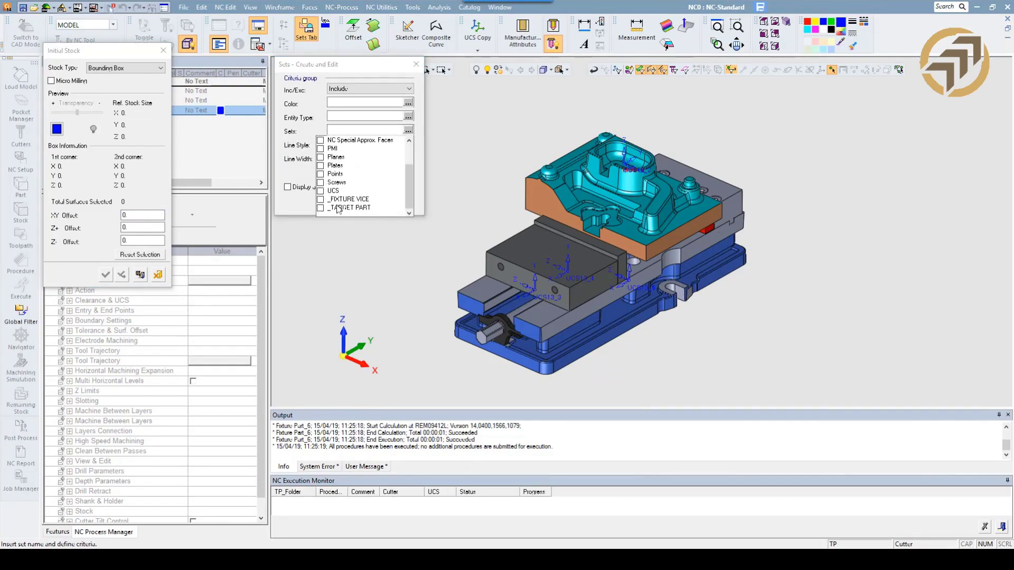
click(322, 238)
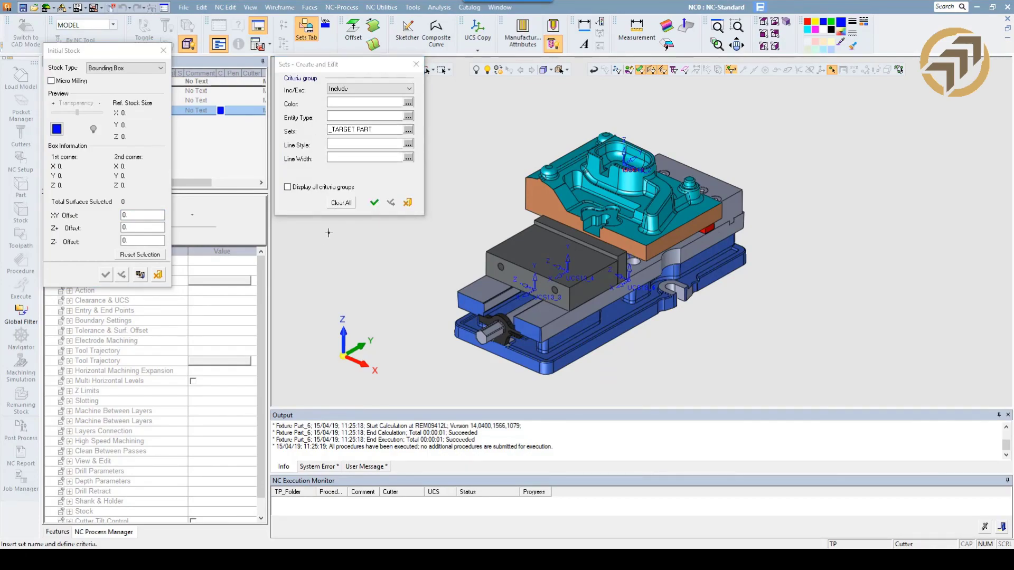
click(374, 203)
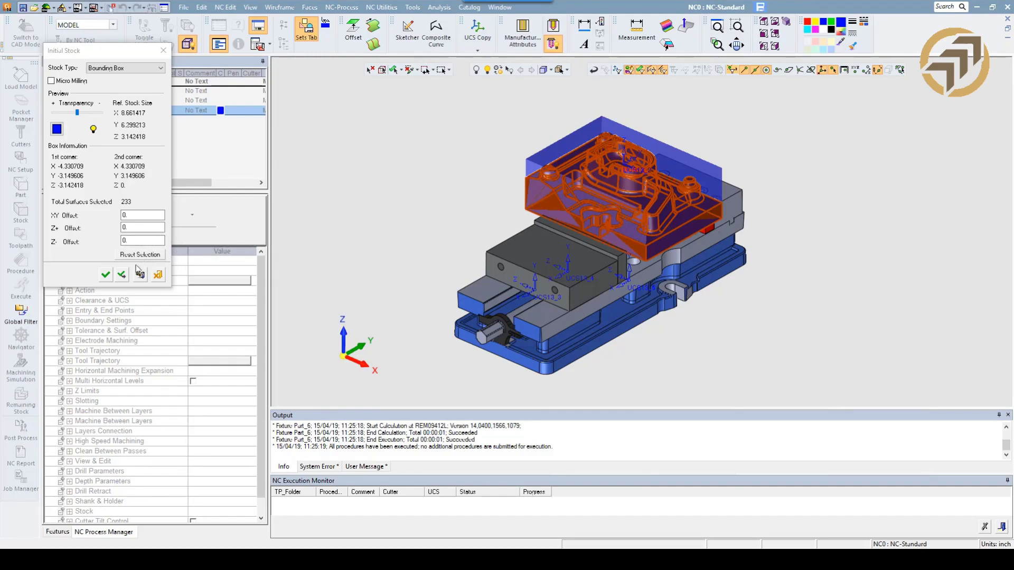
click(105, 275)
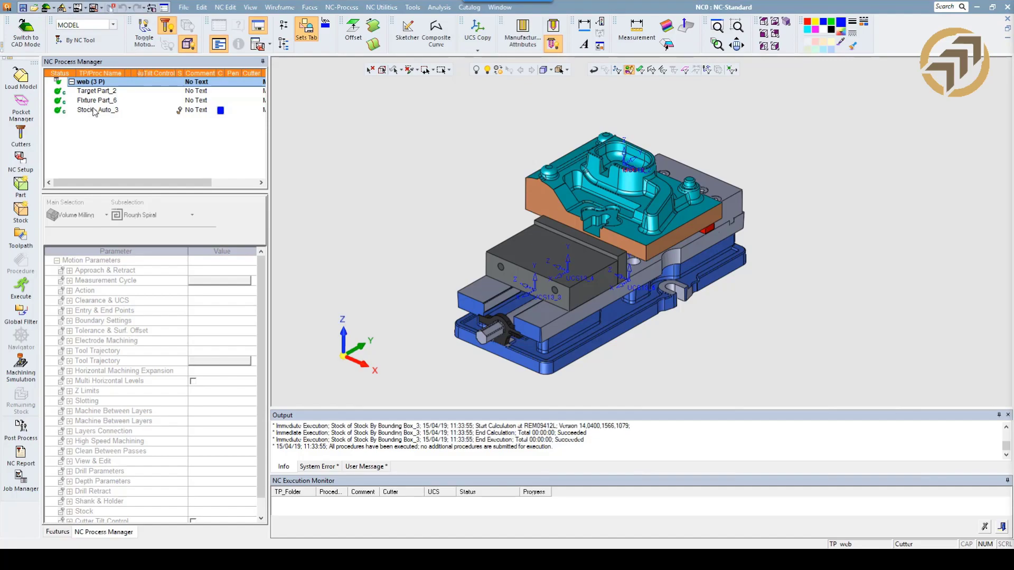
Modify the web NC setup by setting its Fixture Part Safety Offset to .05.
double_click(93, 82)
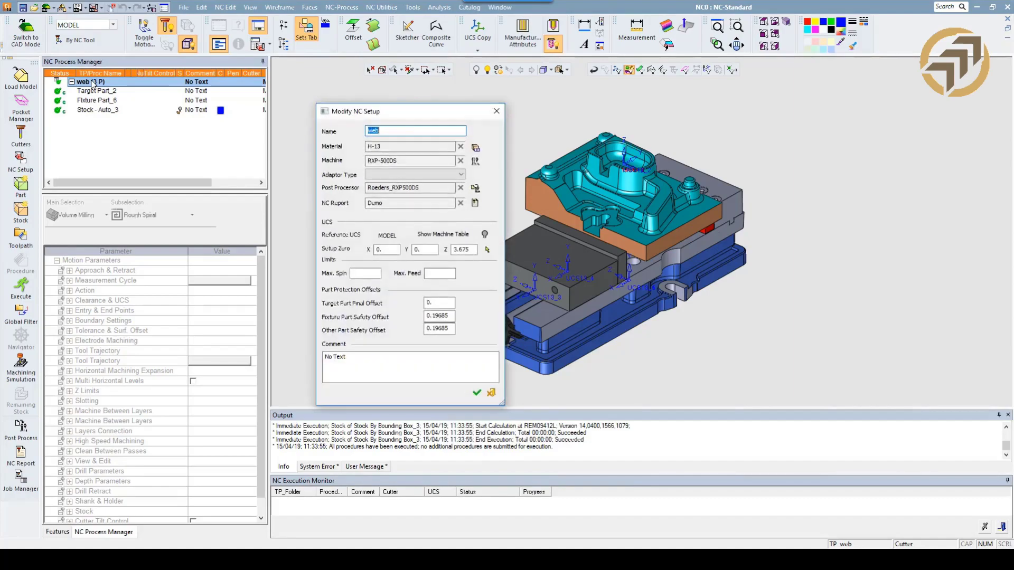
double_click(434, 315)
text(.)
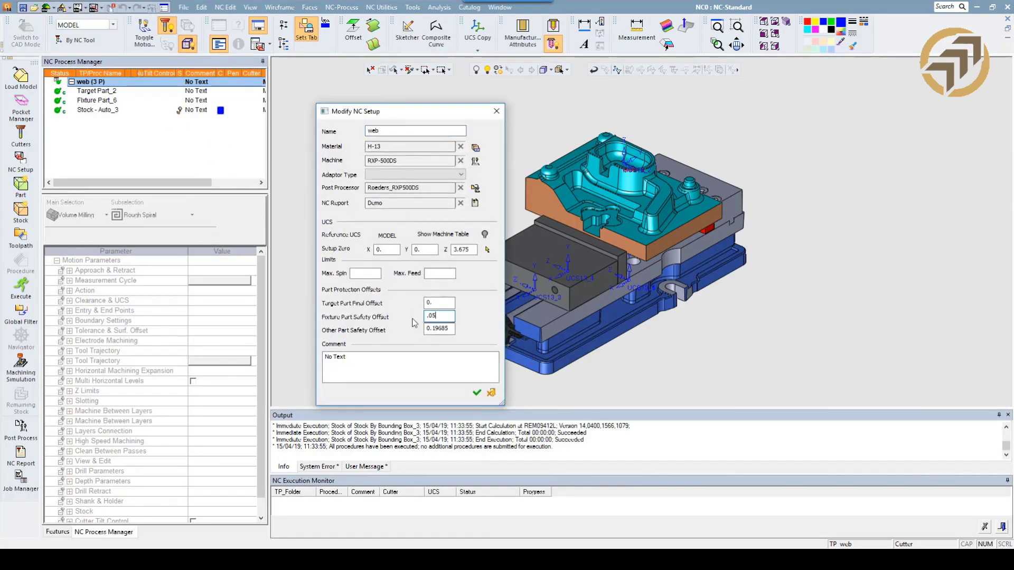
text(05)
click(477, 392)
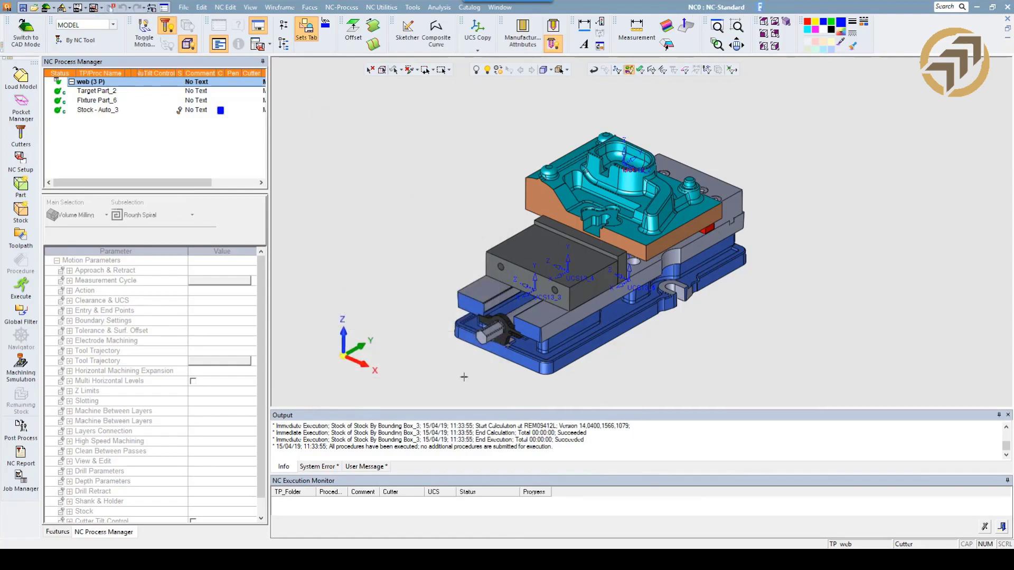
Create the 3-axis toolpath TP_MODEL in the MODEL UCS with a Z clearance of 1.999978.
click(21, 236)
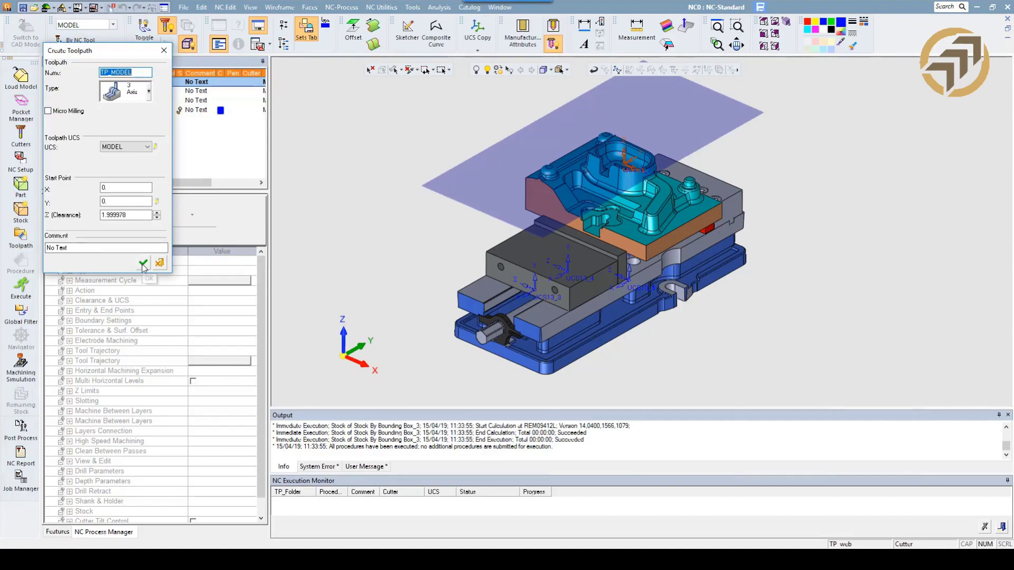
middle_drag(414, 245, 375, 222)
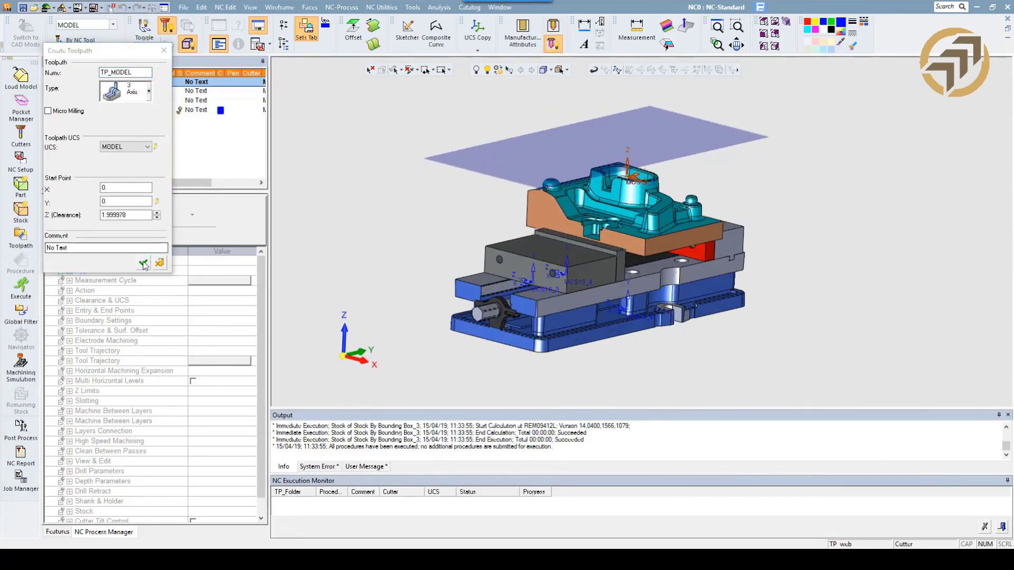
click(143, 262)
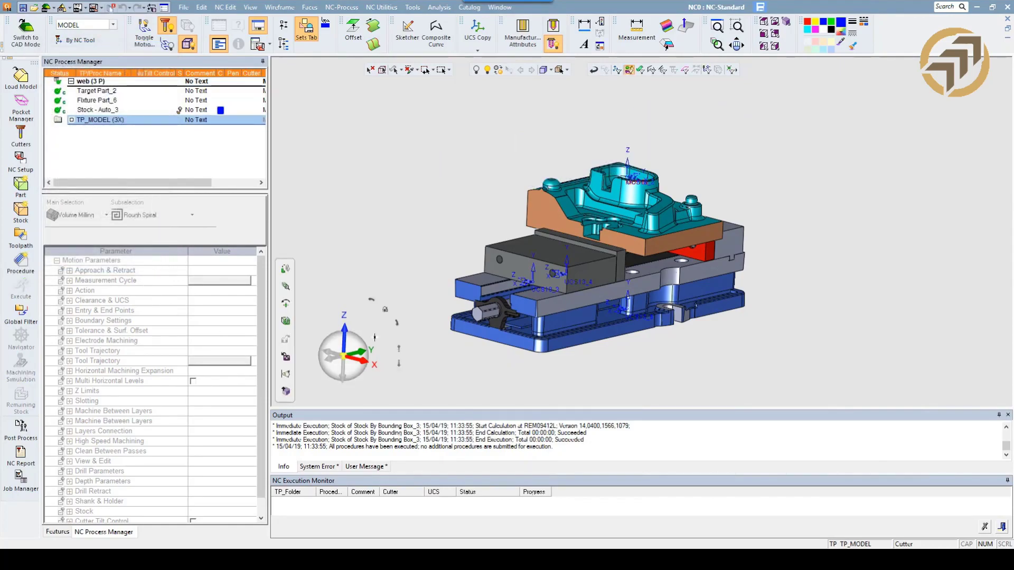
Add a Volume Milling Rough Spiral procedure to TP_MODEL and assign it the .500 BN .030R cutter.
click(355, 343)
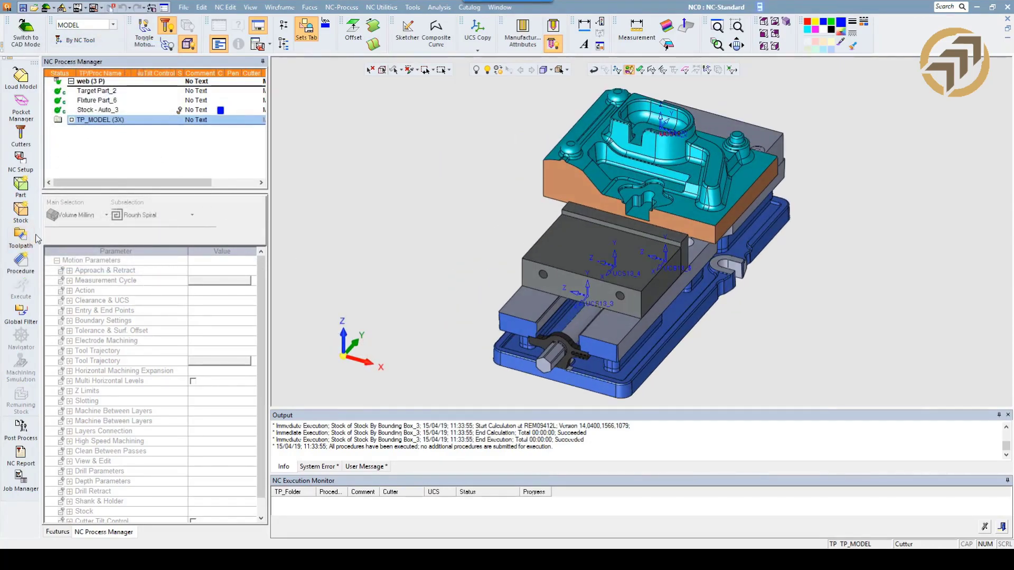
click(21, 262)
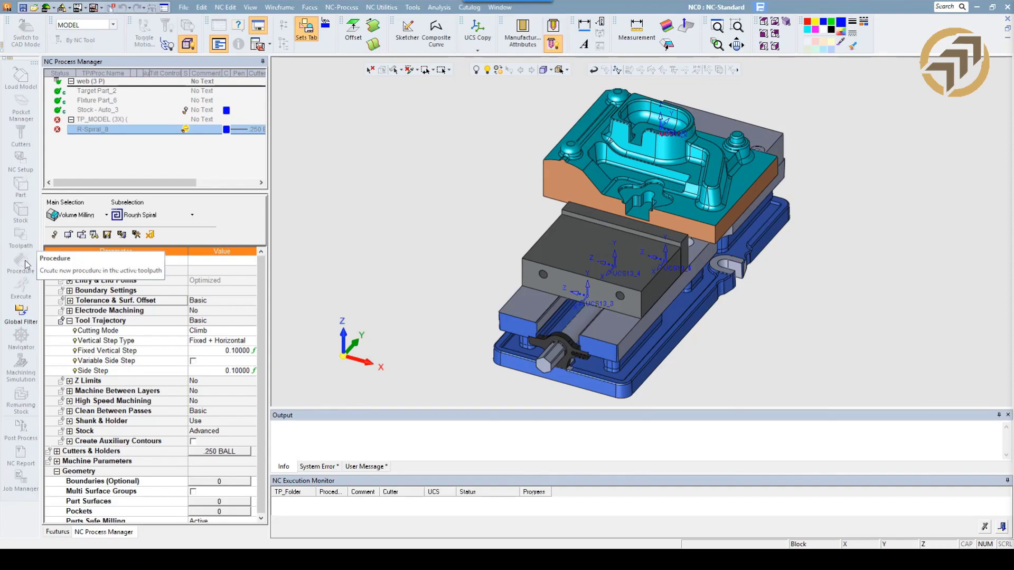
click(220, 451)
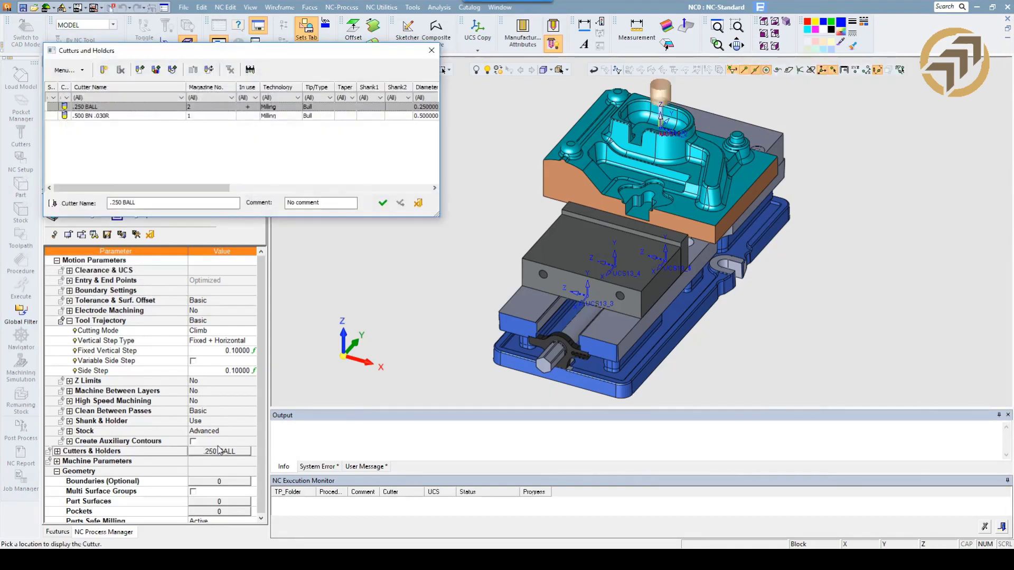
click(84, 116)
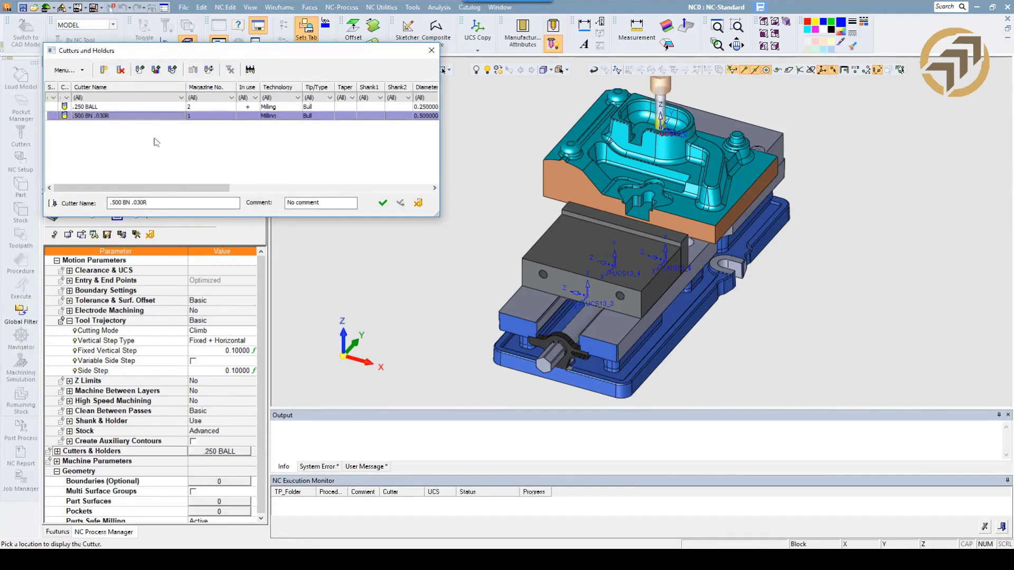
click(382, 203)
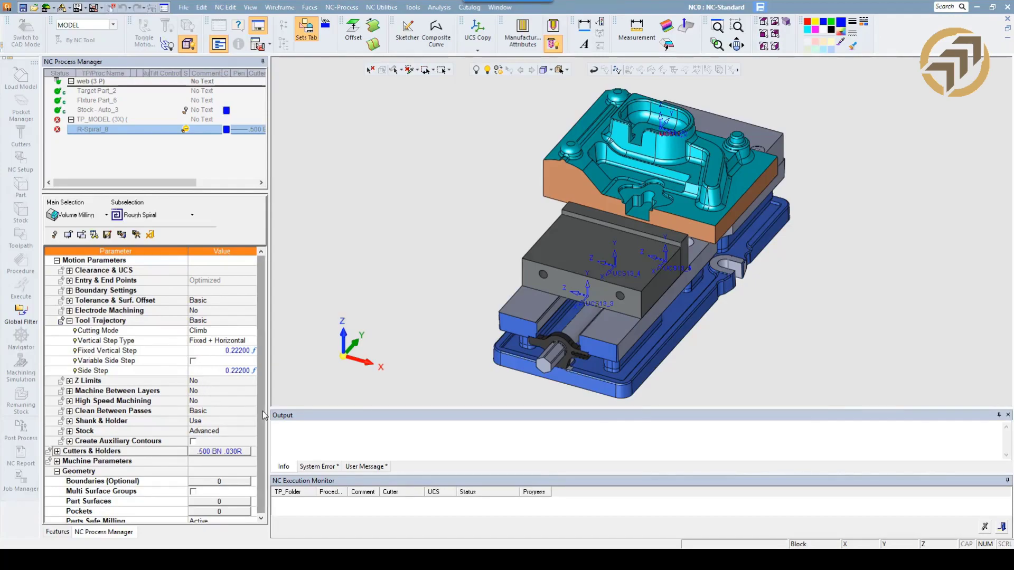
Set the roughing procedure's Part Surface Offset to 0.01, then save and close the procedure.
scroll(241, 406, down, 1)
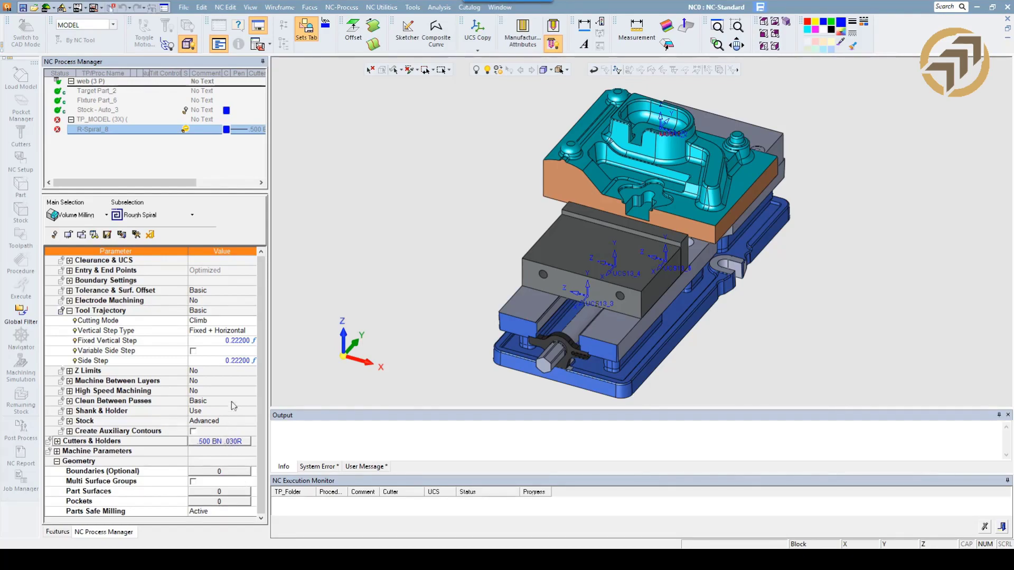
click(70, 291)
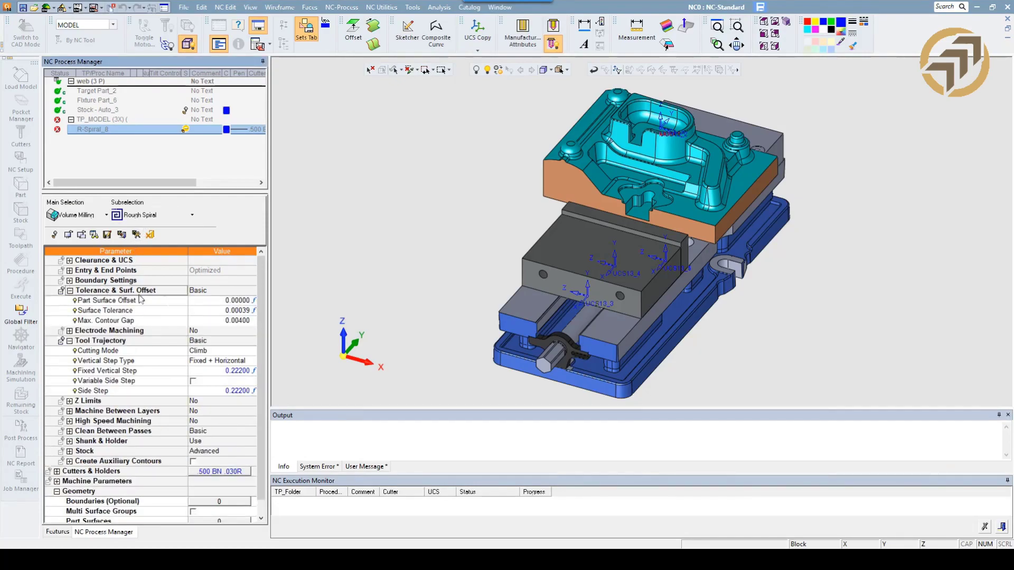
click(203, 301)
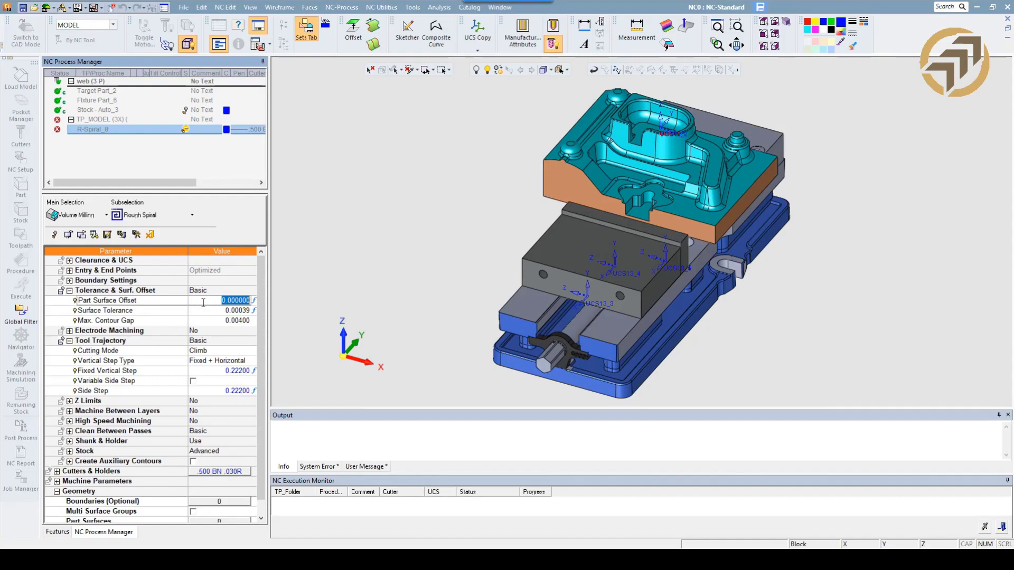
text(01)
key(Return)
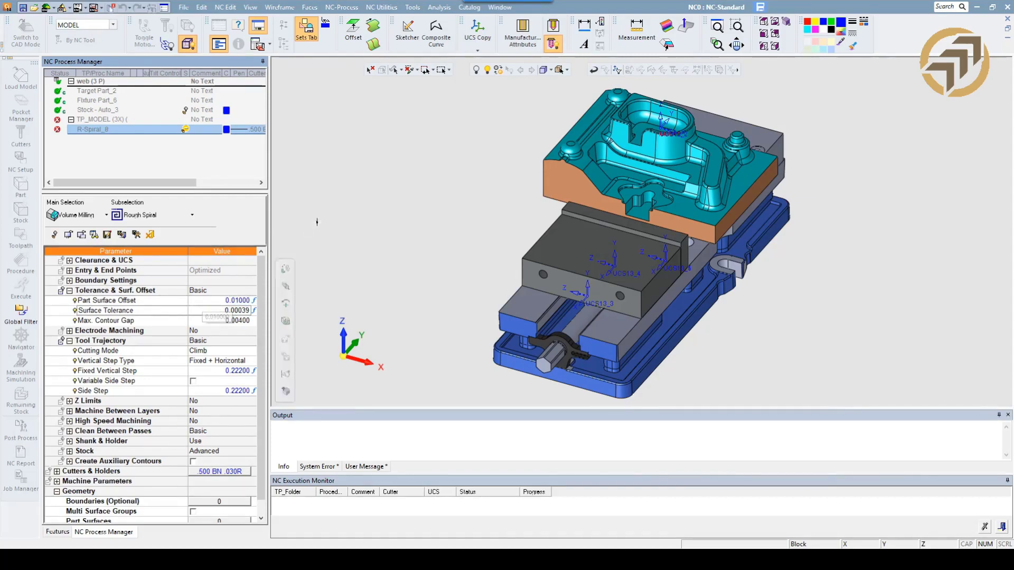
right_click(327, 216)
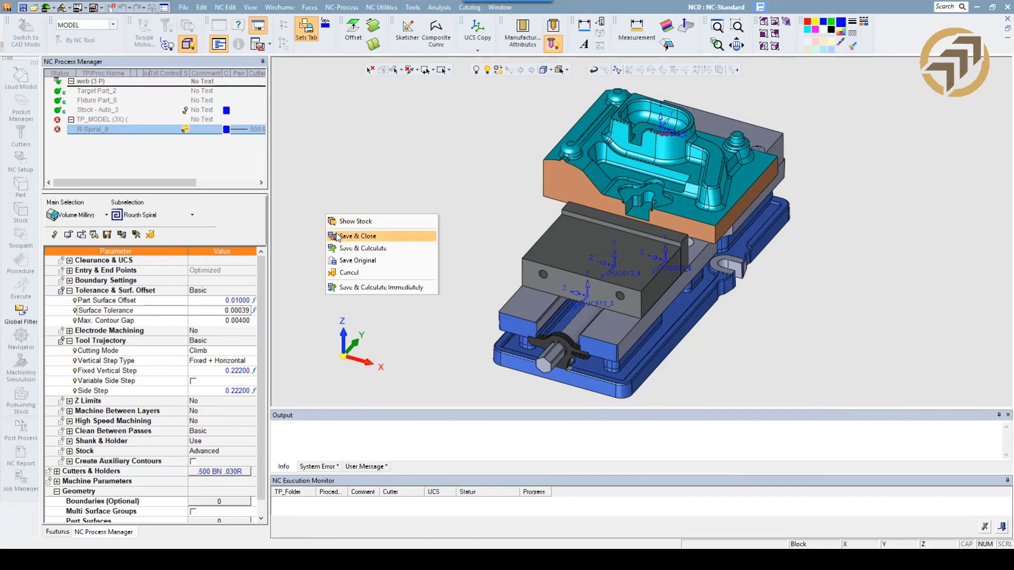
click(339, 236)
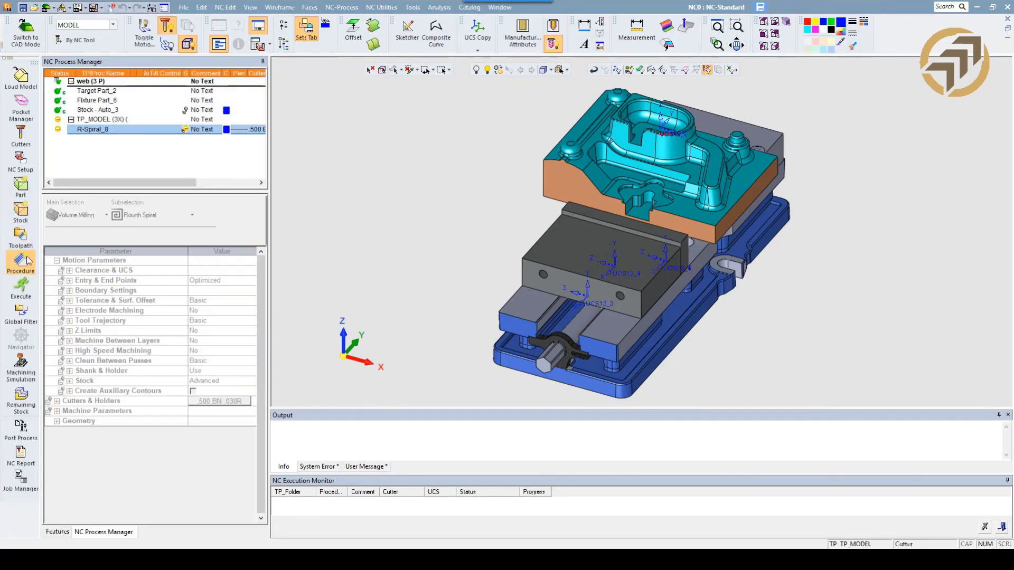
Add a Surface Milling procedure of type Finish Mill By Limit Angle after the roughing procedure.
click(27, 262)
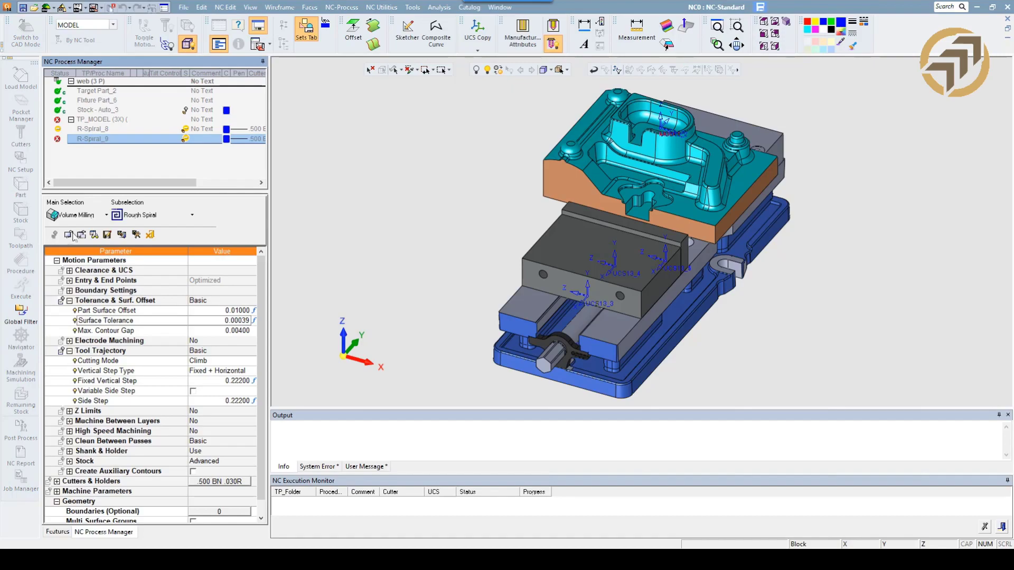
click(83, 216)
click(87, 243)
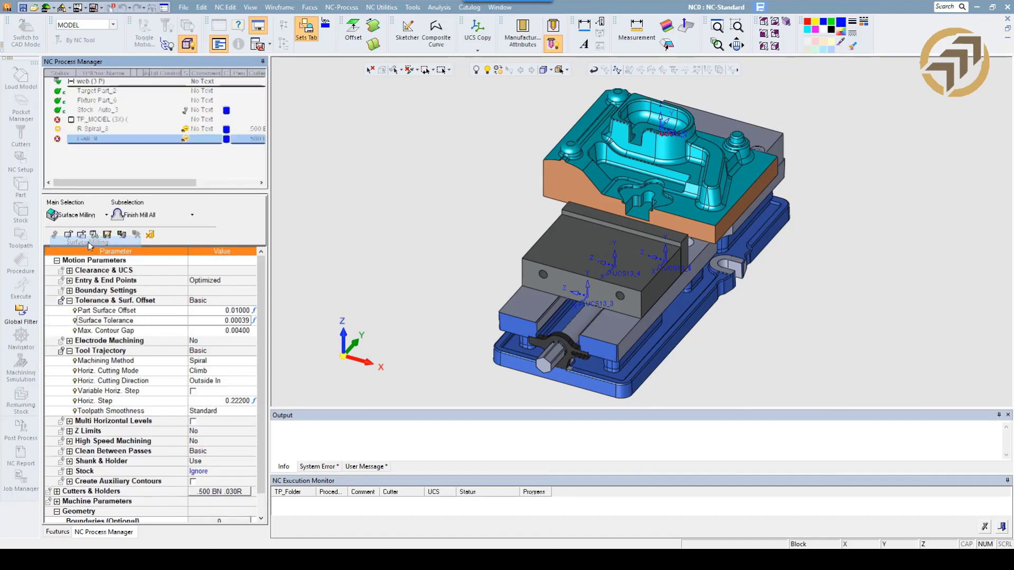
click(159, 214)
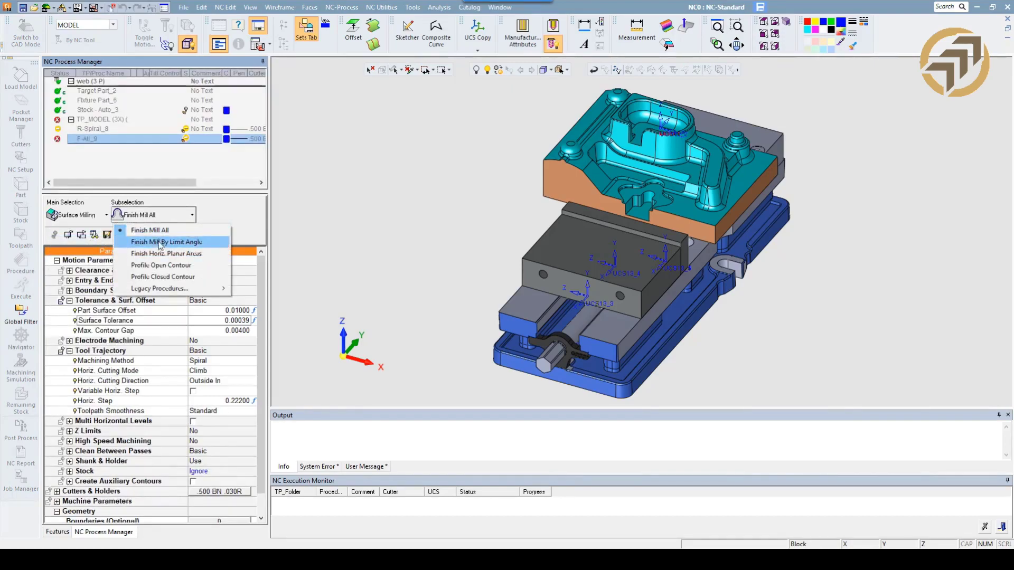
click(160, 242)
Assign the .250 BALL cutter to the finishing procedure.
scroll(255, 425, down, 3)
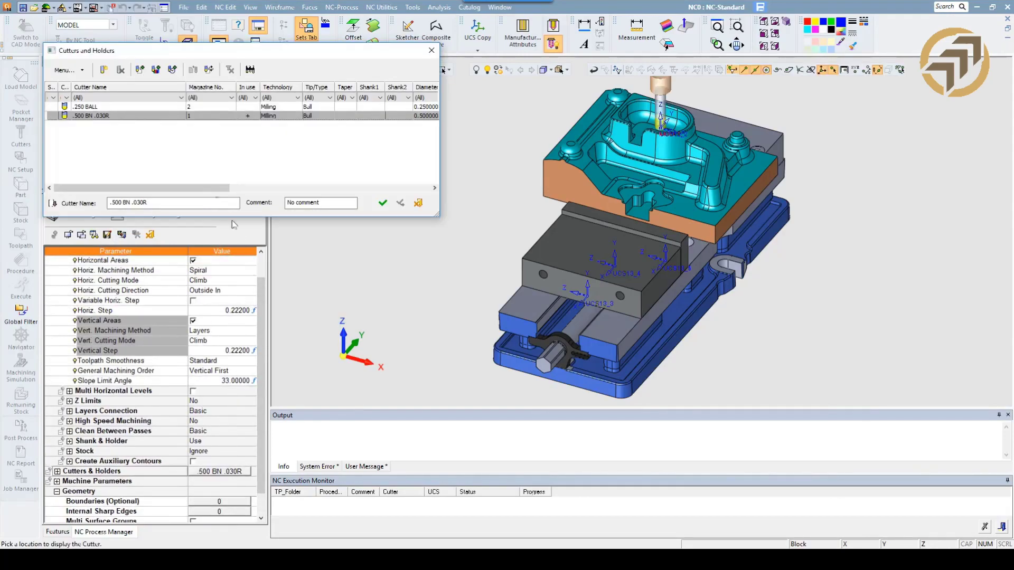
click(103, 107)
click(382, 204)
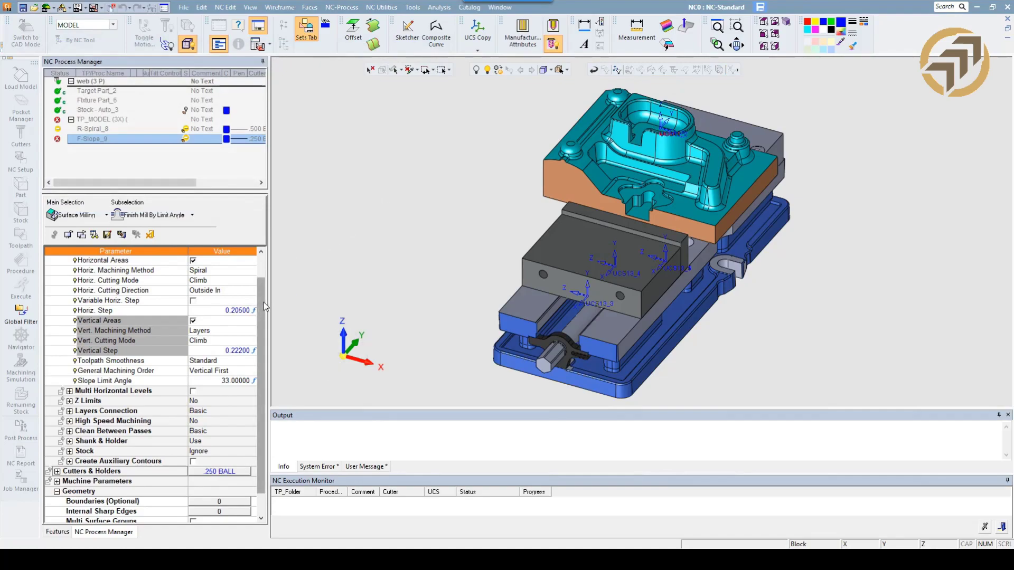
Set the finishing procedure's Part Surface Offset to 0.
scroll(258, 309, up, 3)
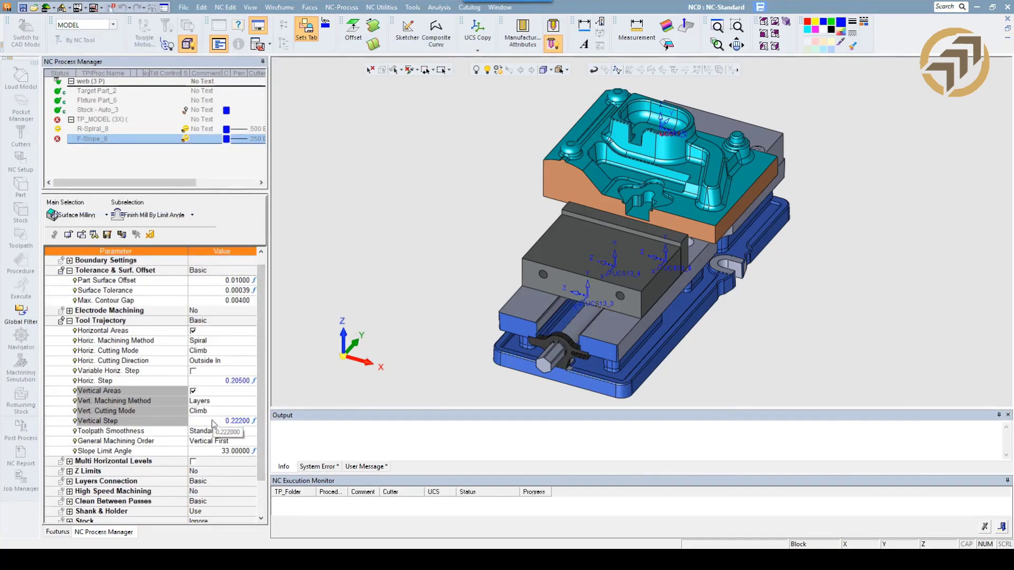
click(205, 283)
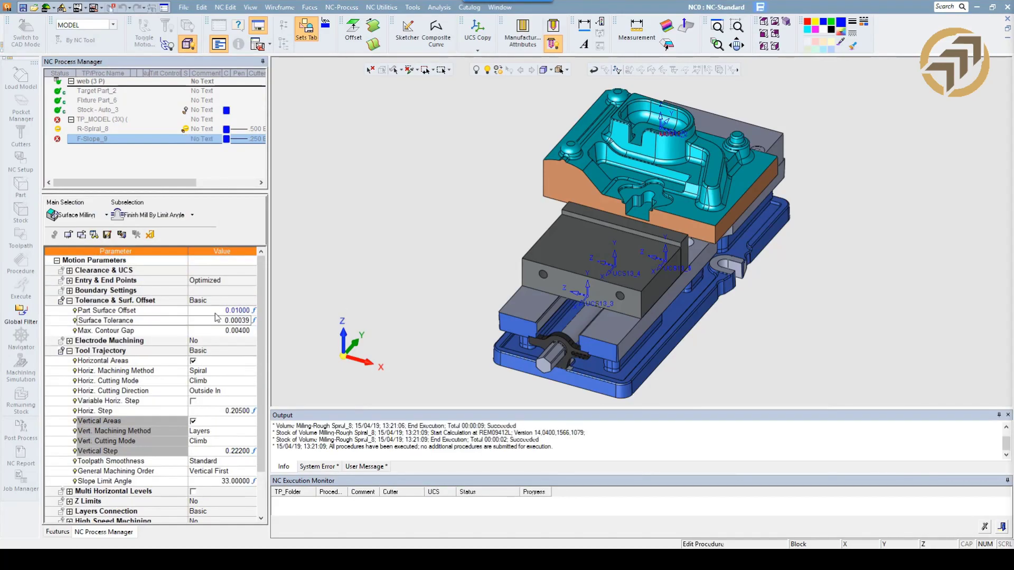
click(216, 312)
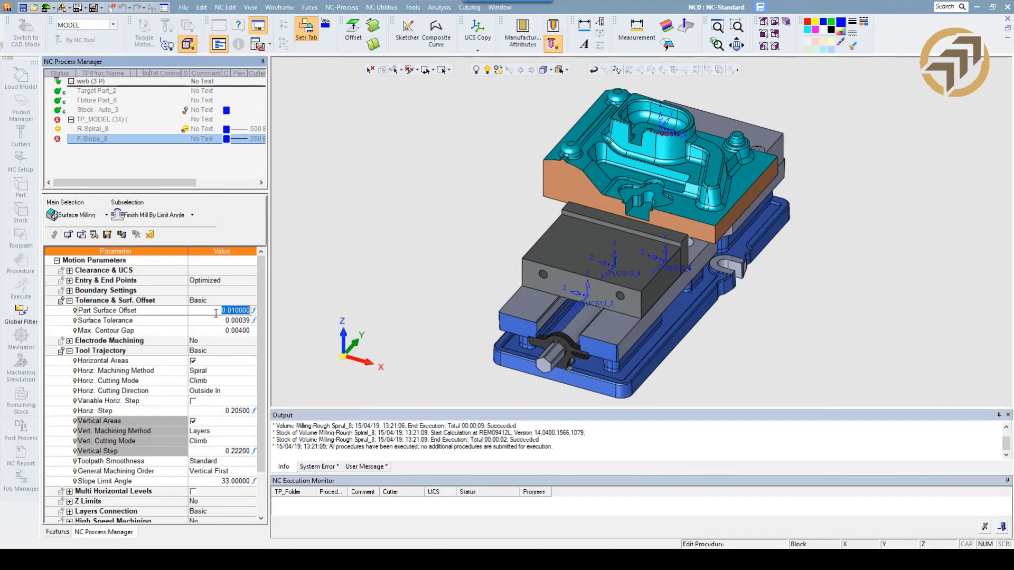
text(0)
key(Return)
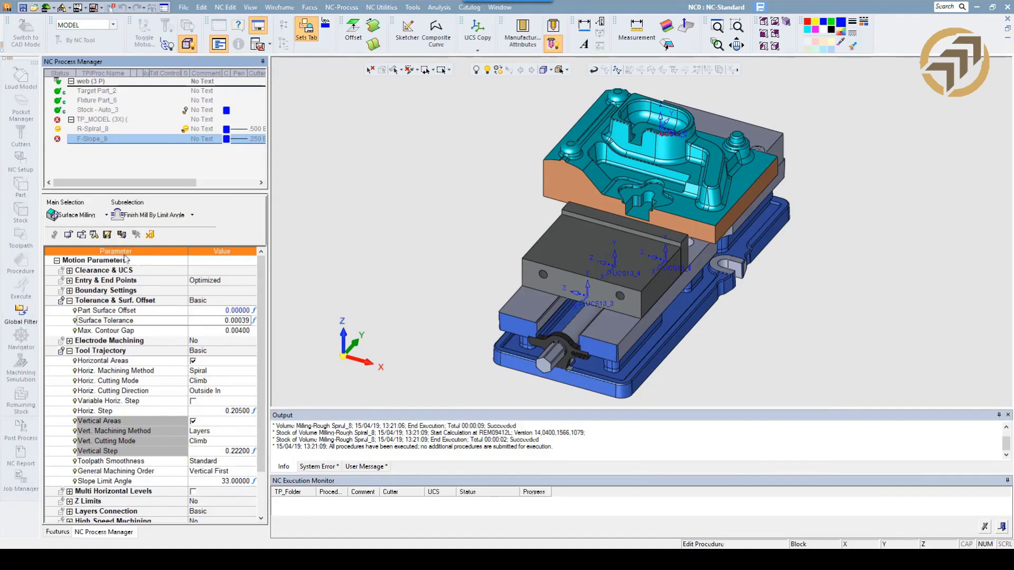
Define the finishing procedure's part surfaces by criteria from the _TARGET PART set, then save and close the procedure.
drag(260, 347, 260, 394)
click(218, 481)
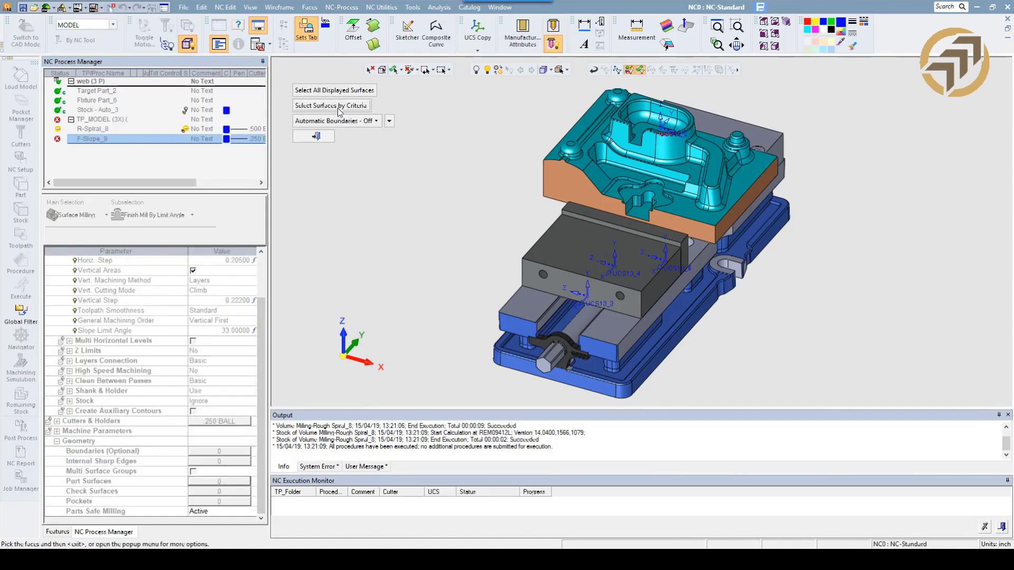
click(338, 106)
click(408, 131)
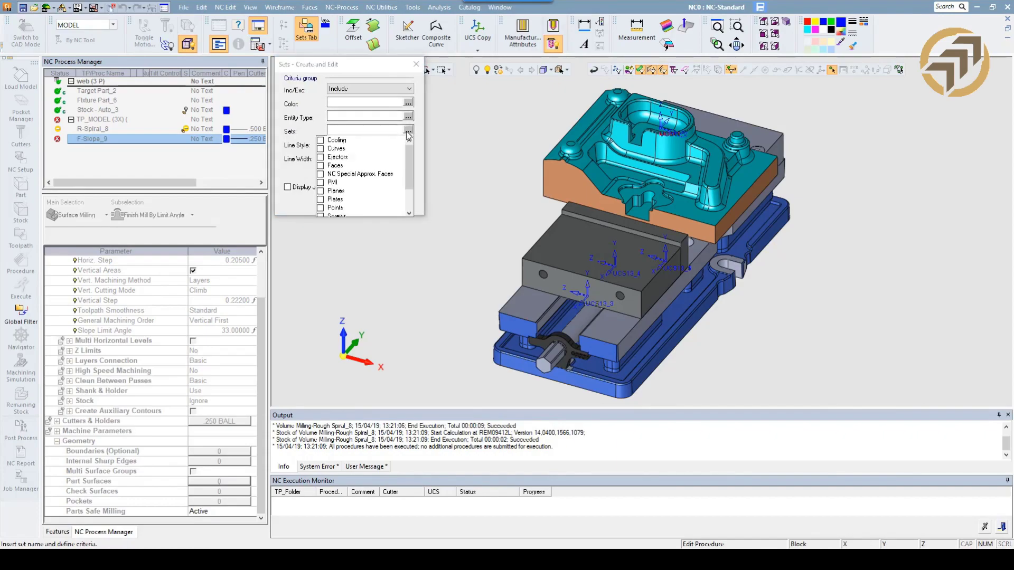
drag(408, 168, 409, 189)
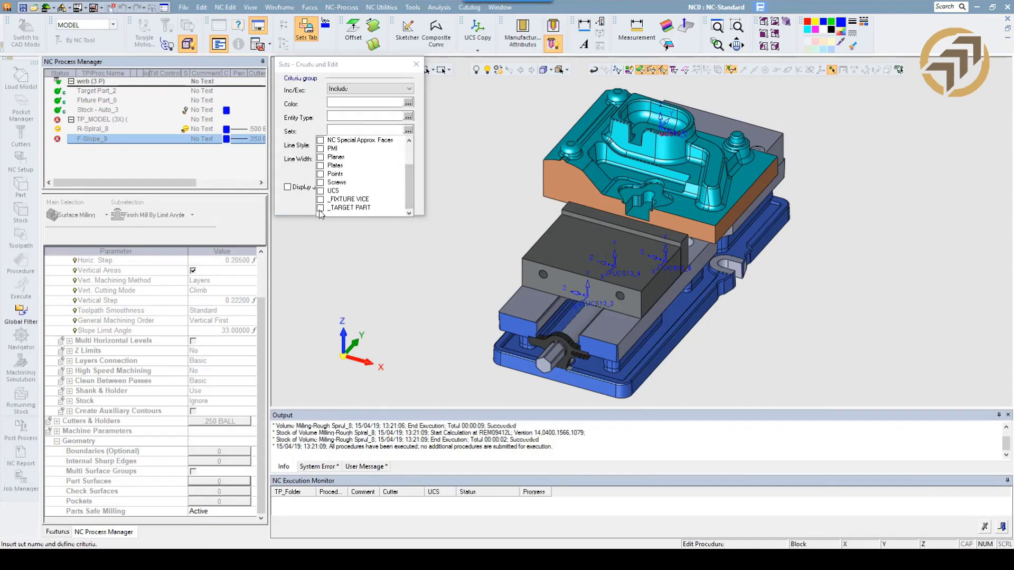
click(375, 230)
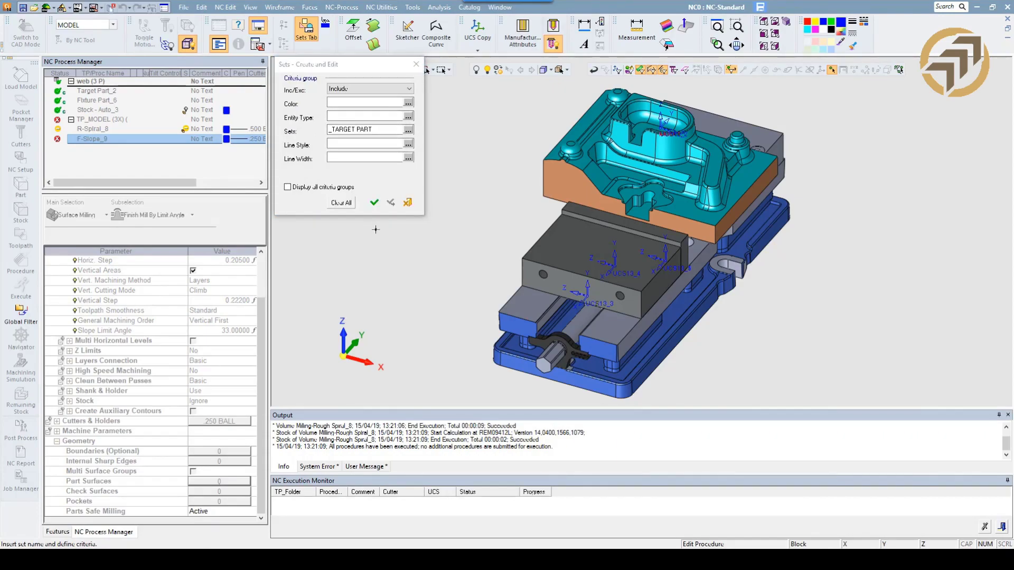
click(374, 204)
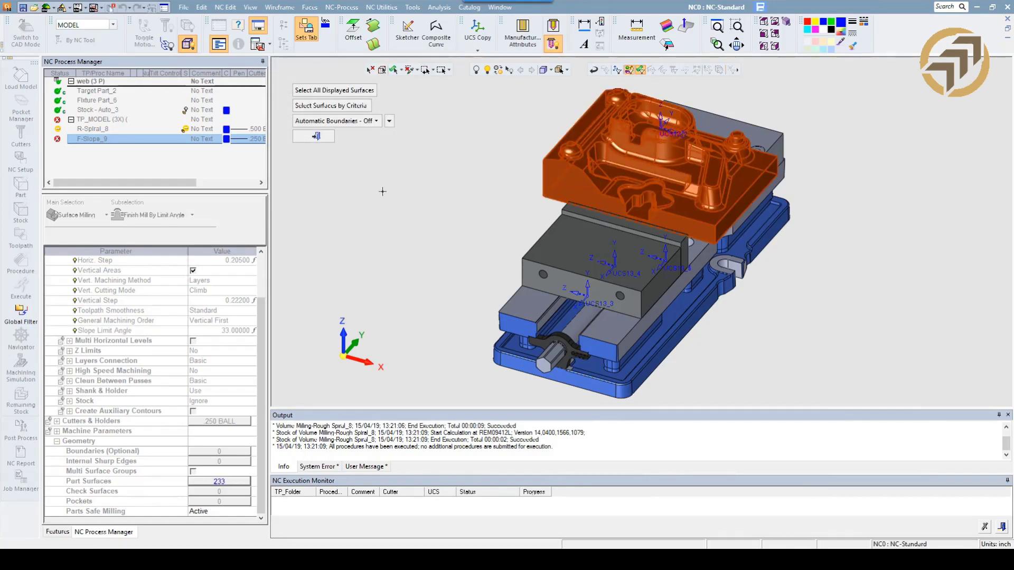
right_click(383, 191)
middle_click(365, 199)
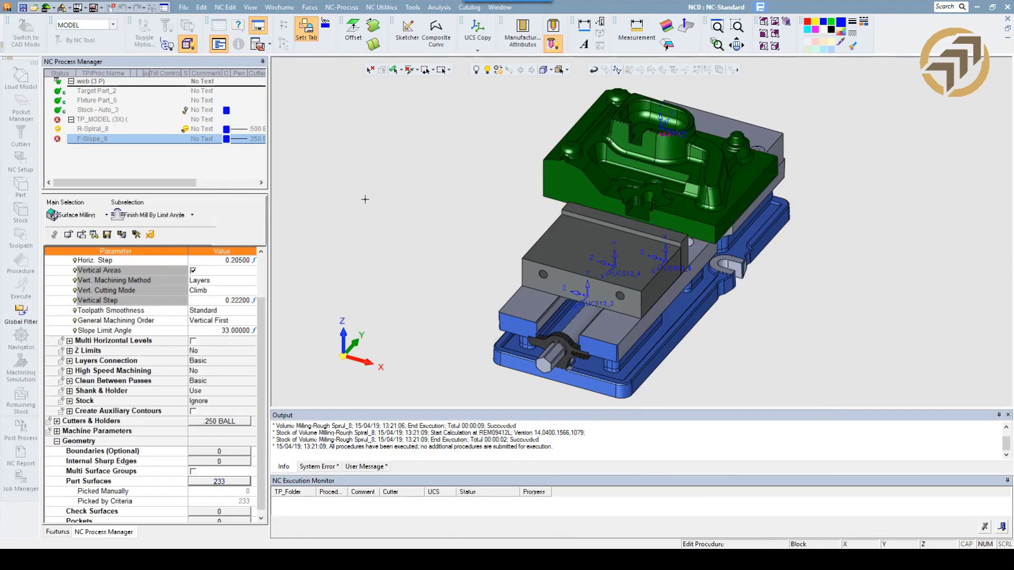
right_click(364, 221)
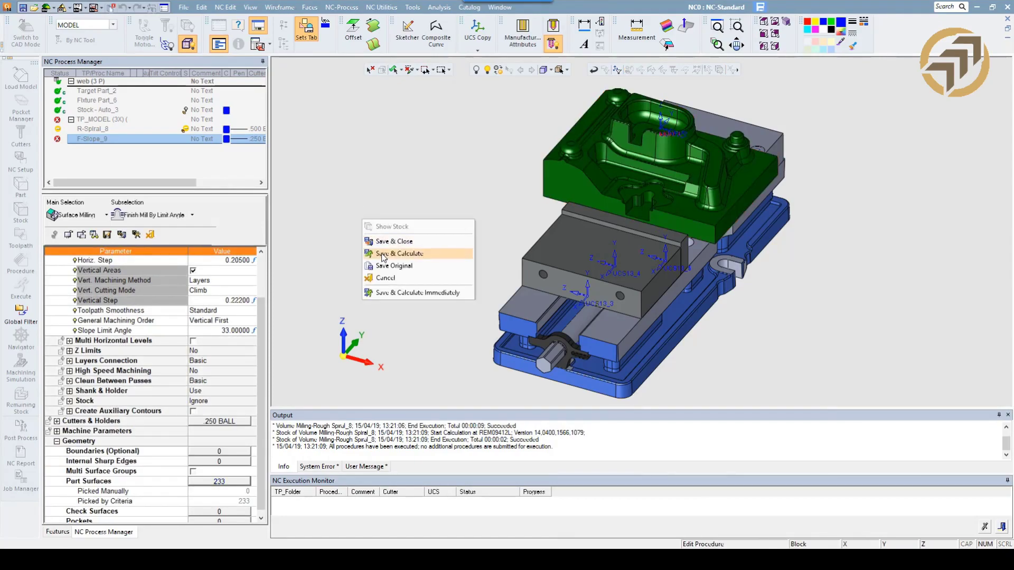
click(382, 242)
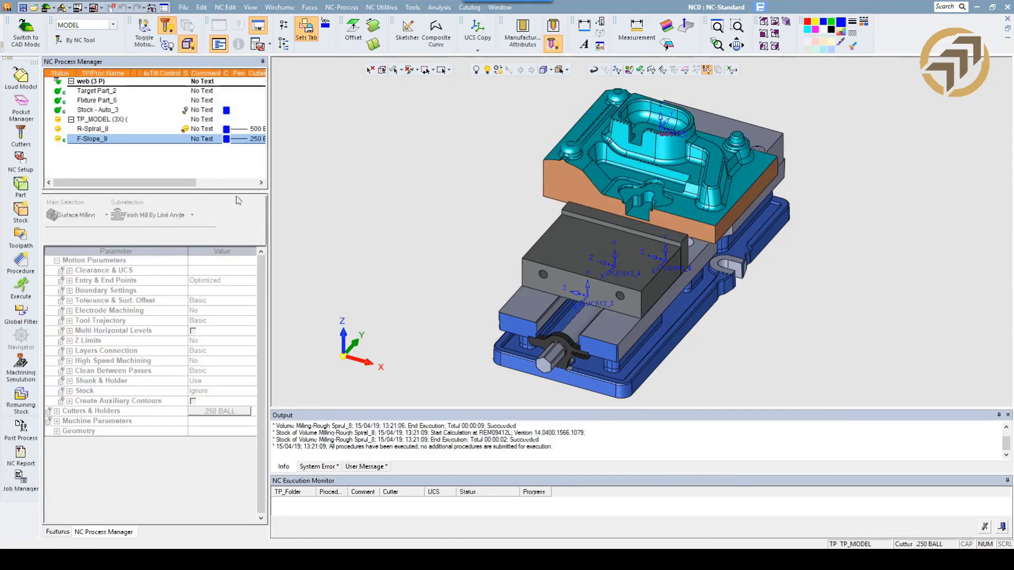
Execute the roughing and finishing procedures together, with notification when all procedures have been executed.
click(90, 130)
ctrl+click(88, 141)
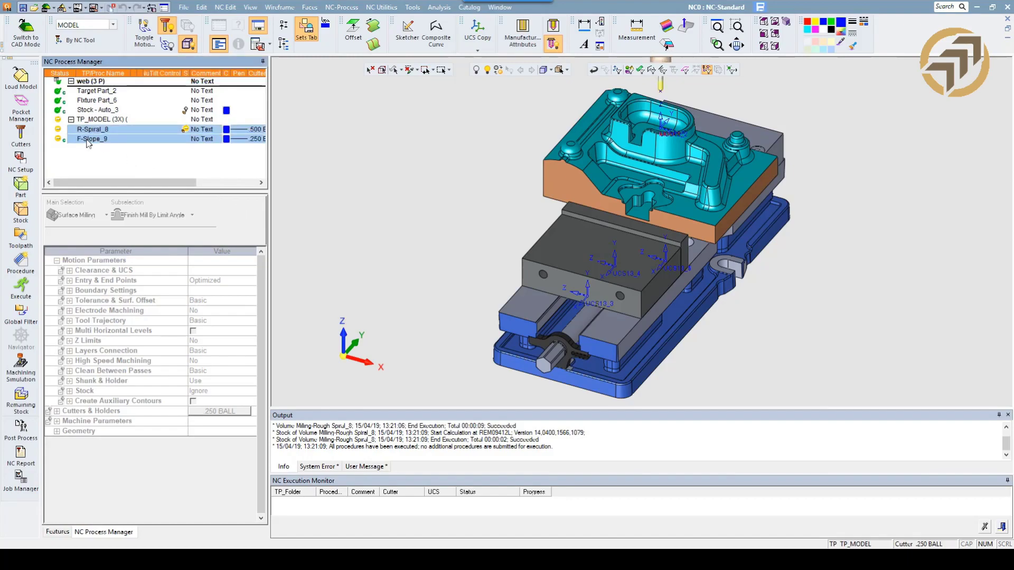
click(21, 288)
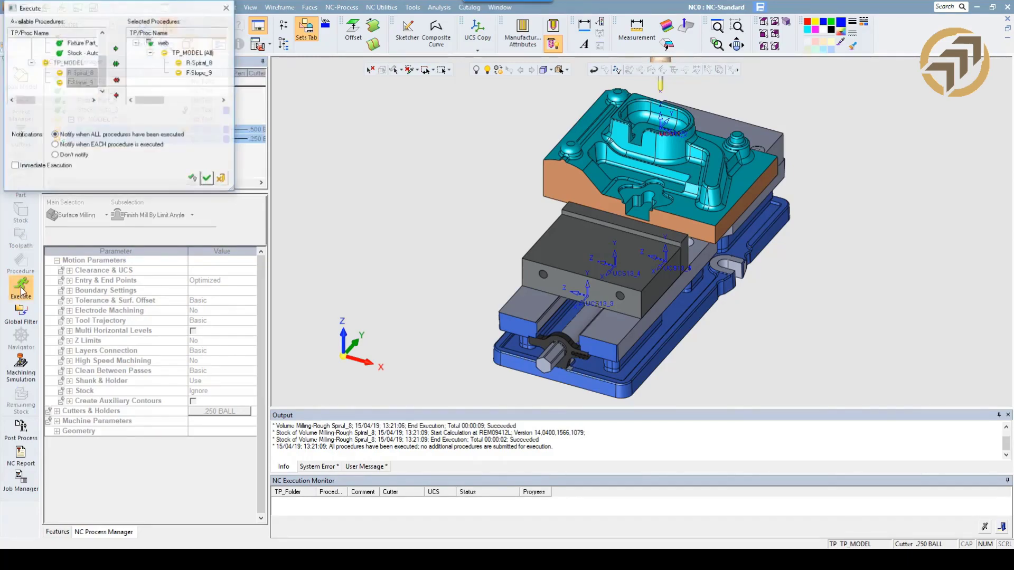
click(207, 180)
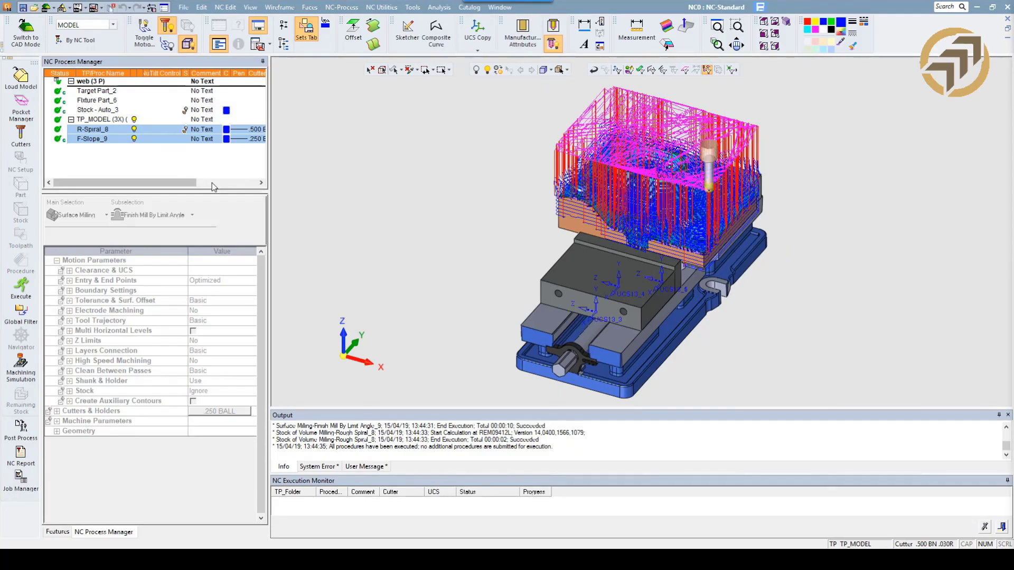
Display the roughing toolpath alone, then the finishing toolpath alone, to examine the motions of each.
click(134, 139)
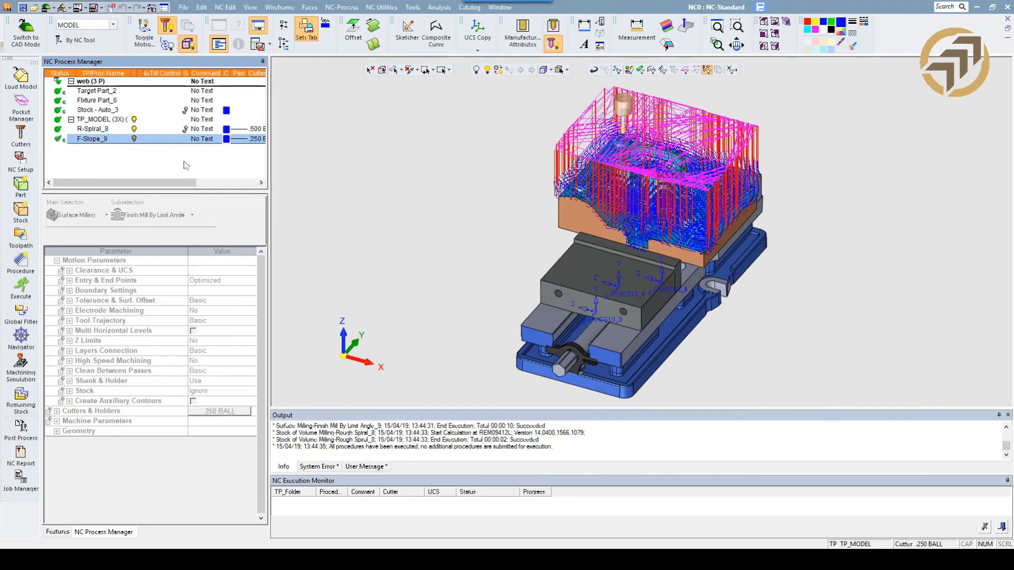
scroll(575, 228, up, 6)
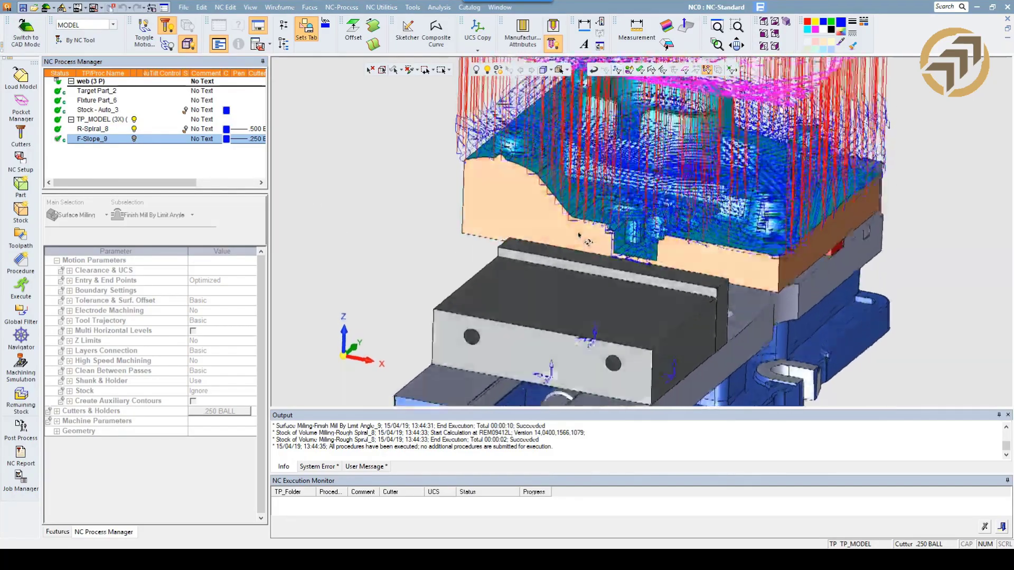
middle_drag(576, 229, 570, 279)
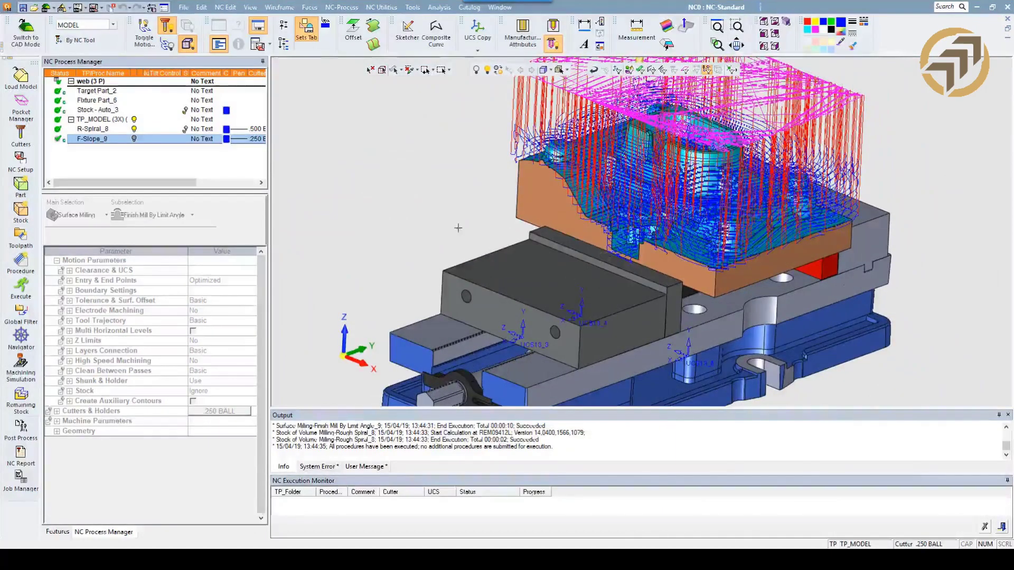
click(135, 129)
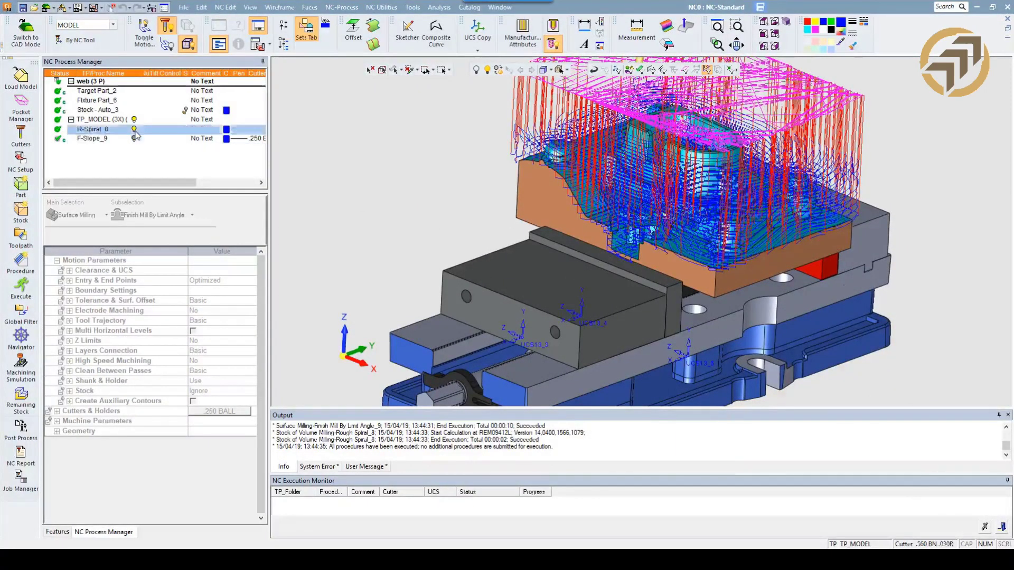
click(134, 140)
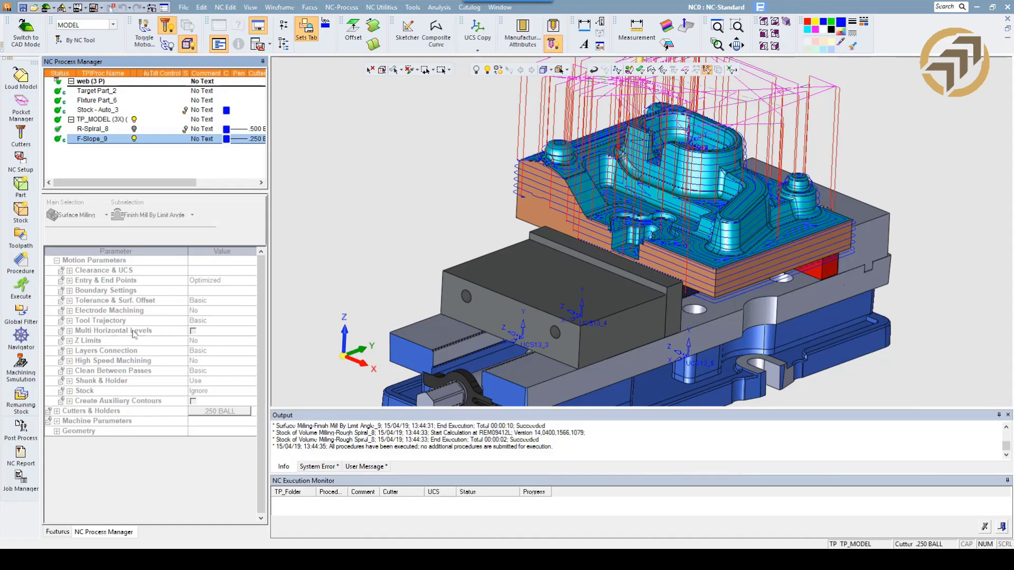
Open the finishing procedure in the Navigator and place the tool at several points on its lowest passes near the vice jaw.
click(21, 338)
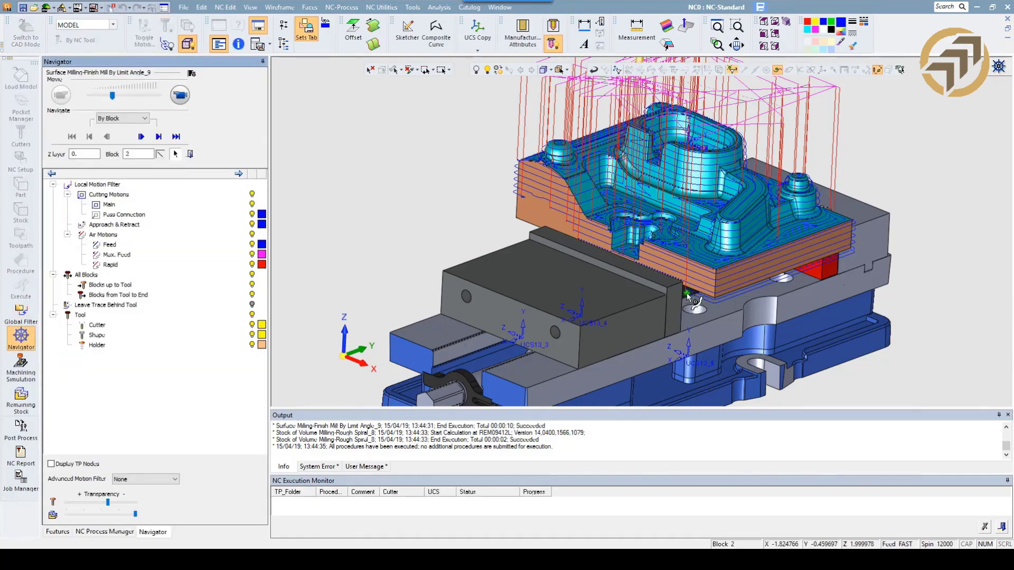
click(691, 295)
ctrl+right_drag(741, 324, 745, 151)
ctrl+drag(652, 280, 636, 329)
click(575, 321)
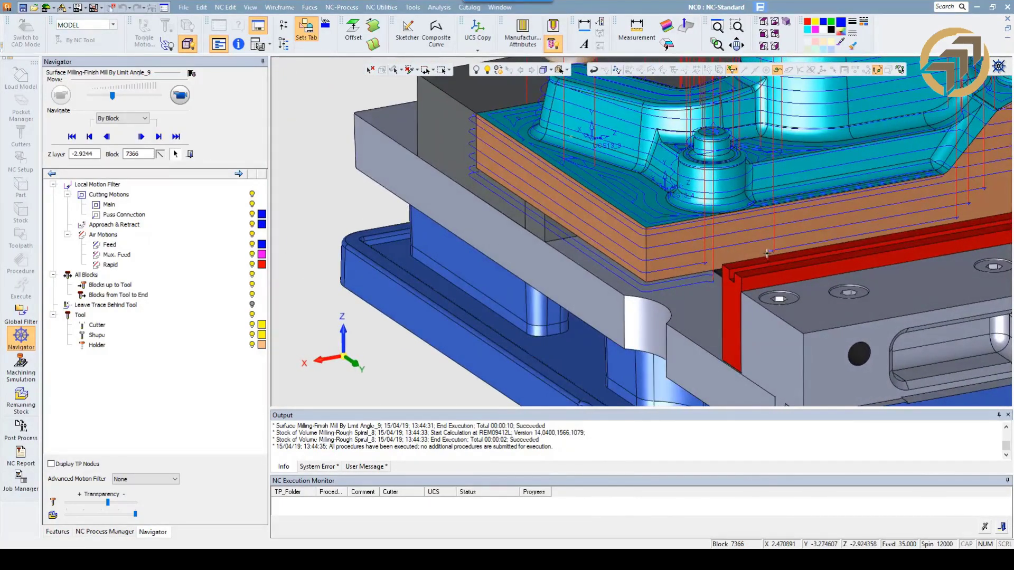
click(767, 253)
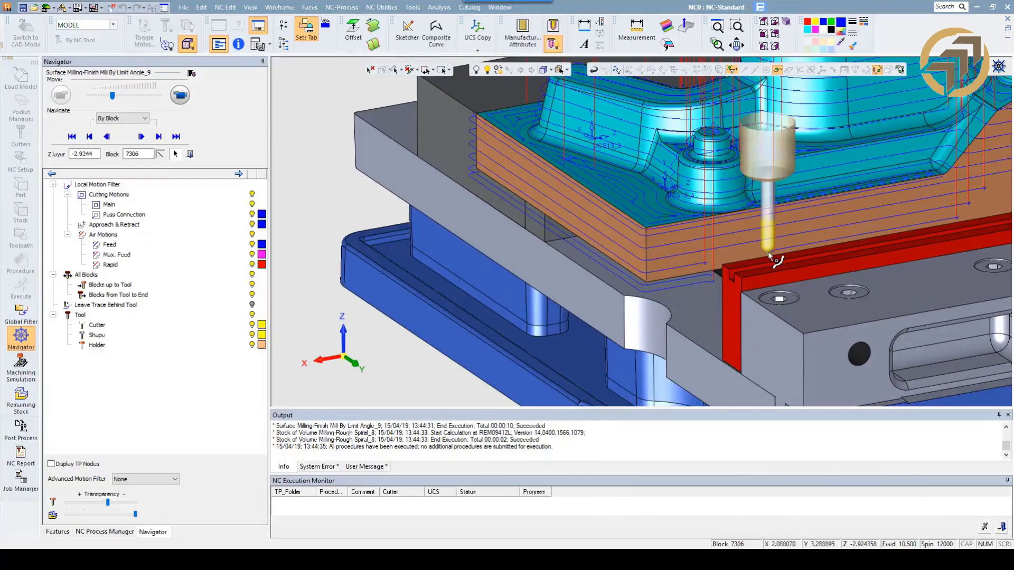
click(715, 265)
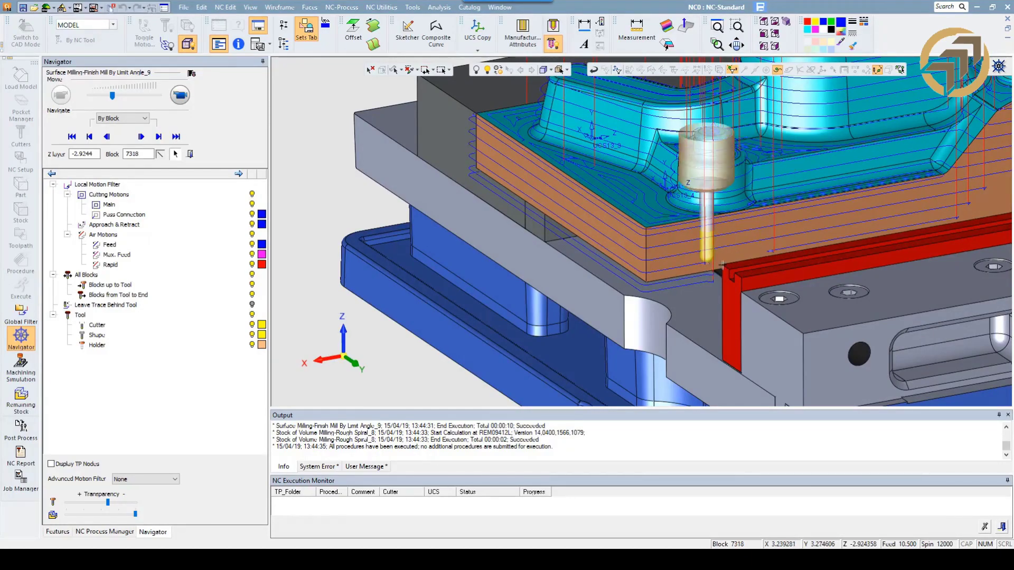
Exit the Navigator and hide the finishing procedure's toolpath.
ctrl+drag(718, 259, 704, 258)
scroll(703, 260, down, 1)
ctrl+right_drag(703, 259, 695, 280)
ctrl+drag(694, 280, 765, 265)
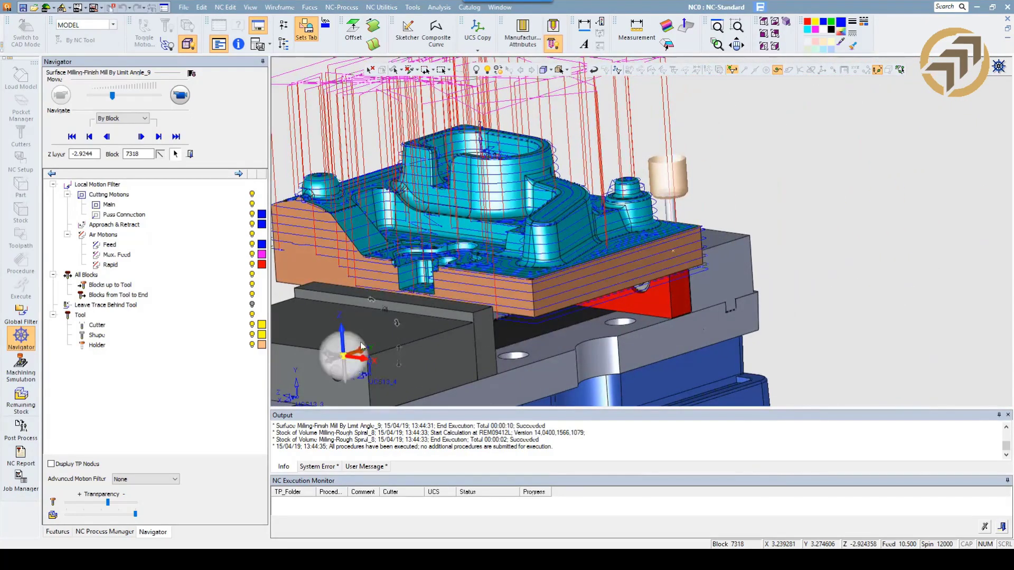
click(350, 338)
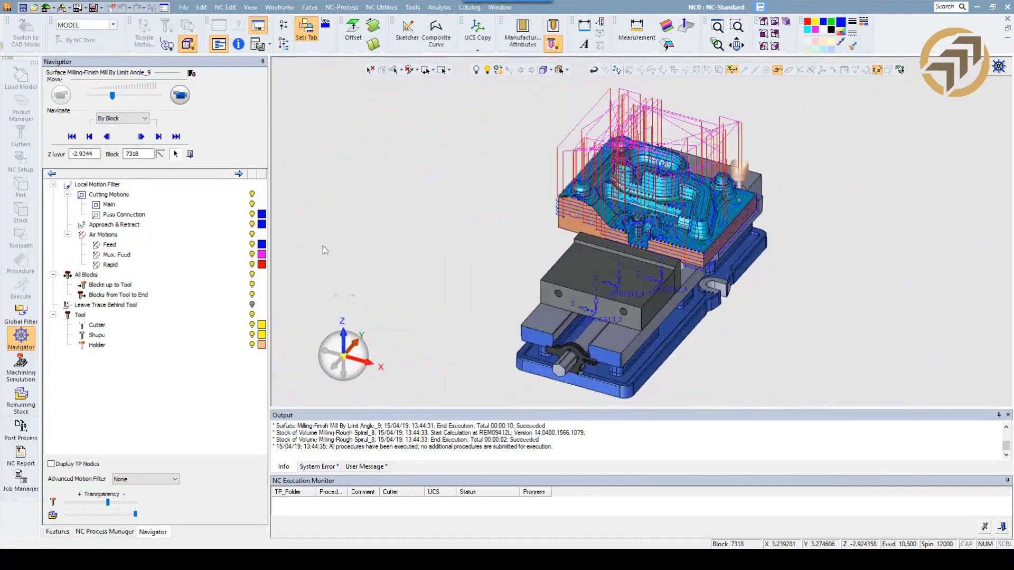
click(187, 154)
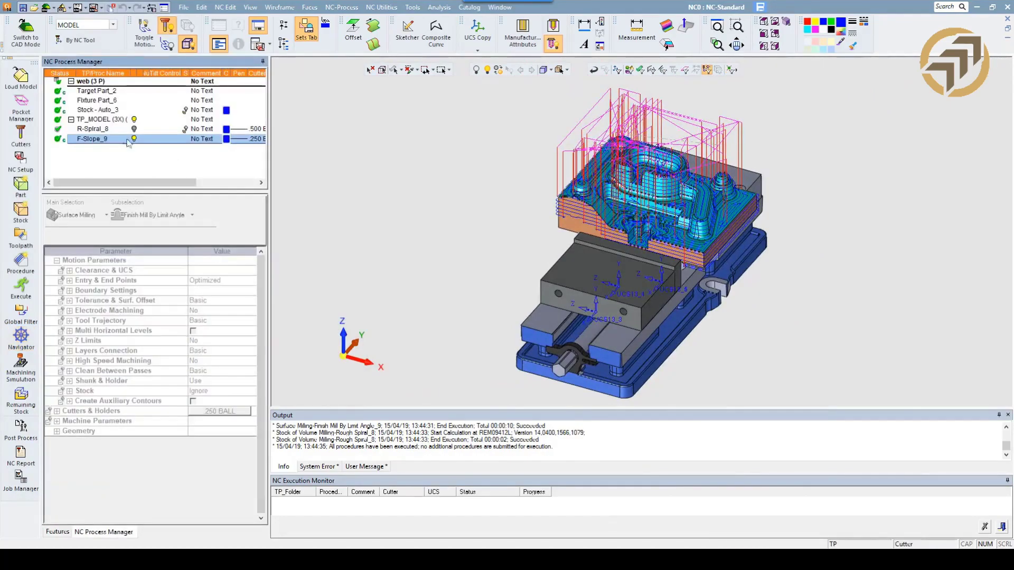
click(134, 138)
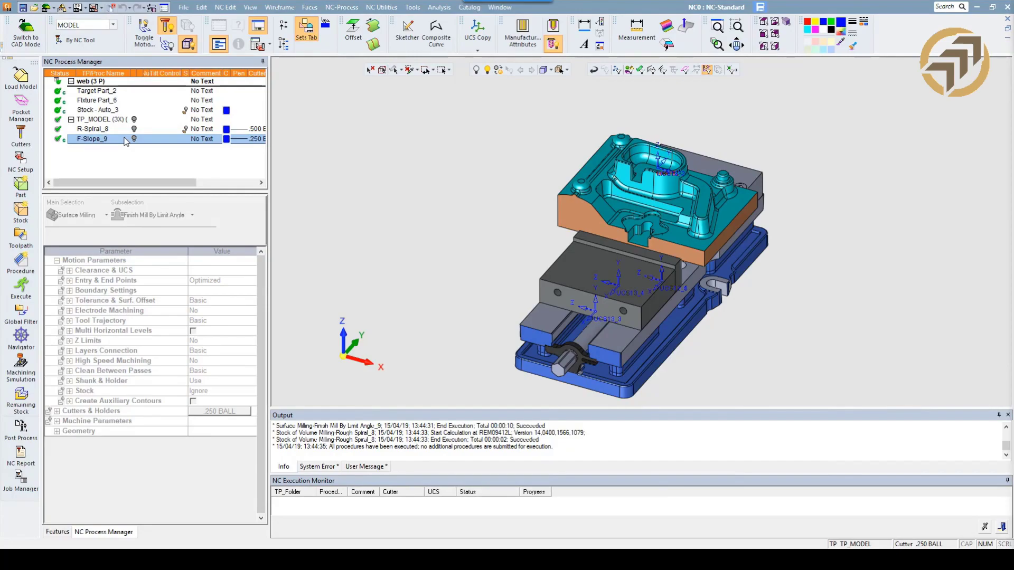
Change the material of the web NC setup to S7 from the catalog and close the setup.
double_click(89, 81)
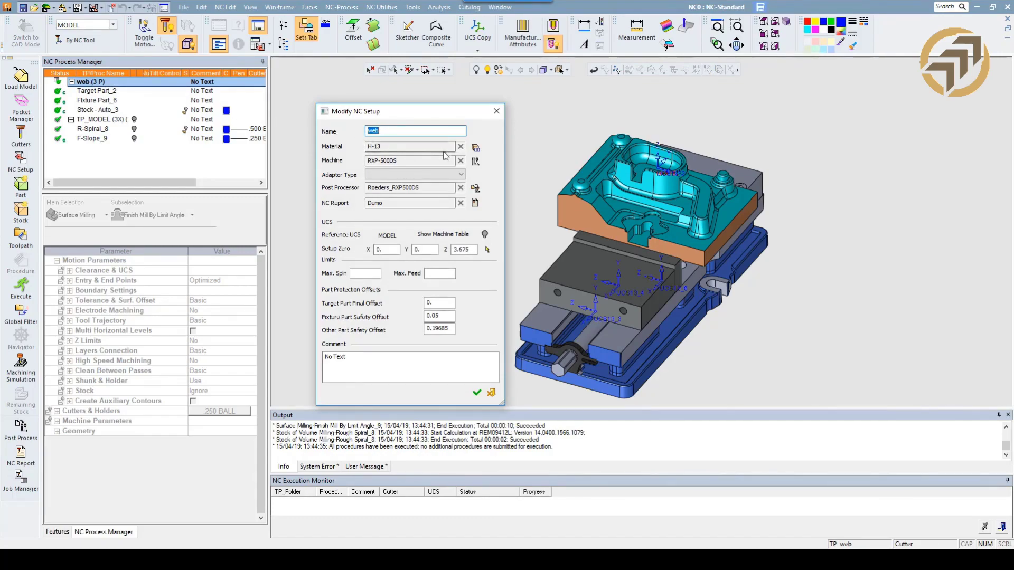
click(475, 149)
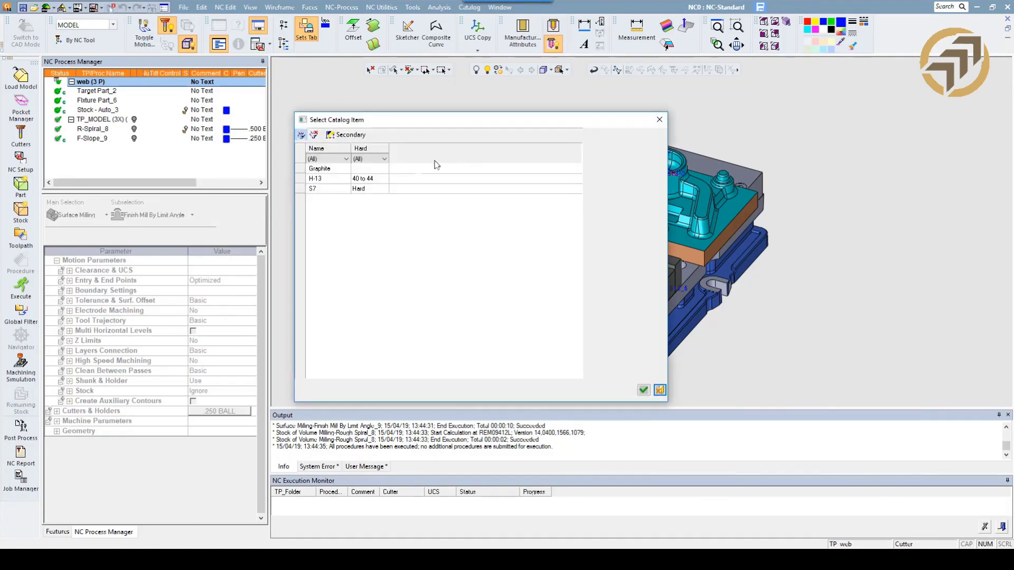
click(329, 190)
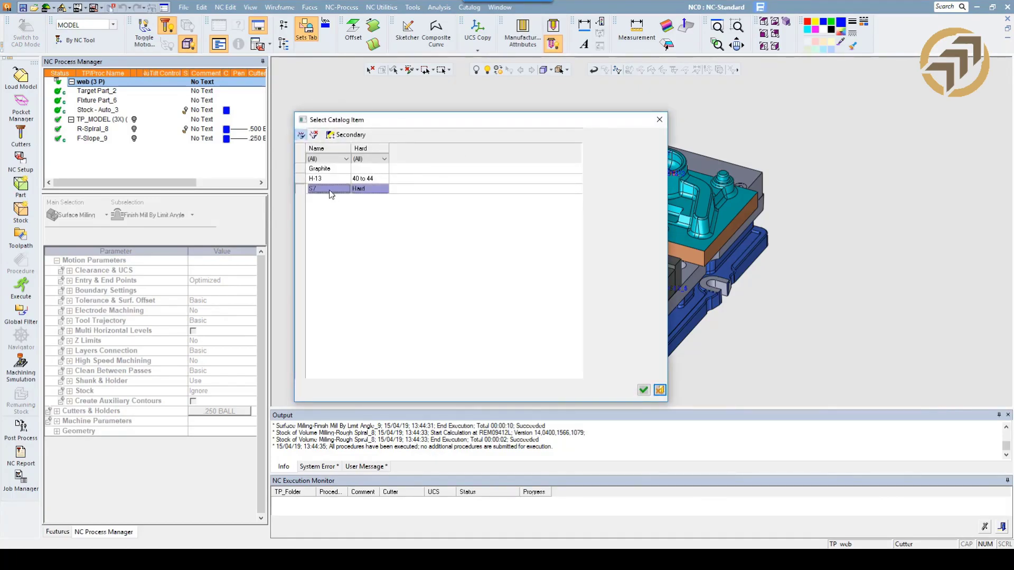
click(643, 390)
click(493, 391)
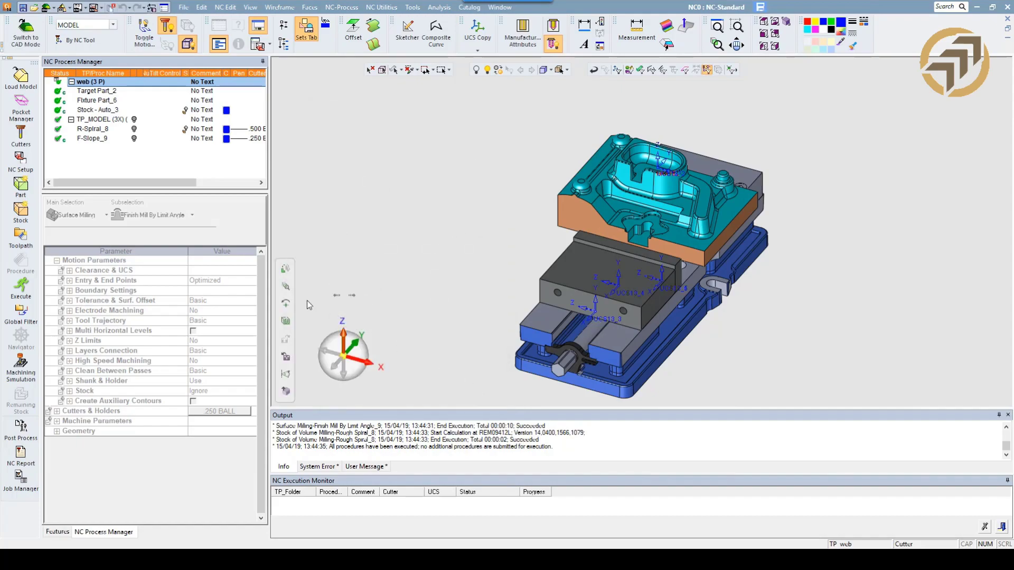
Set all of the roughing procedure's parameters from the cutter parameters, then save and close the procedure.
click(91, 129)
right_click(90, 129)
click(74, 130)
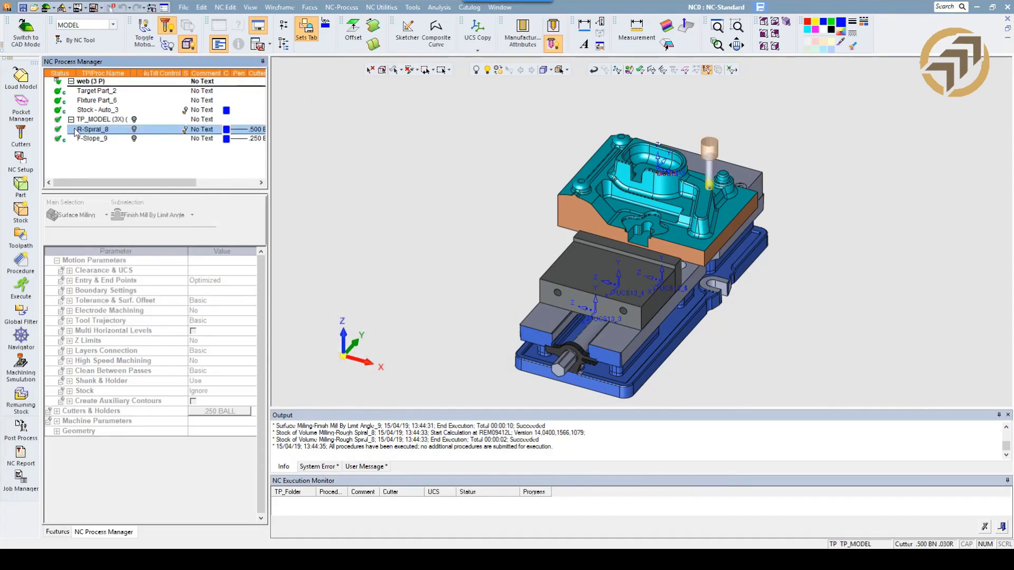
double_click(88, 130)
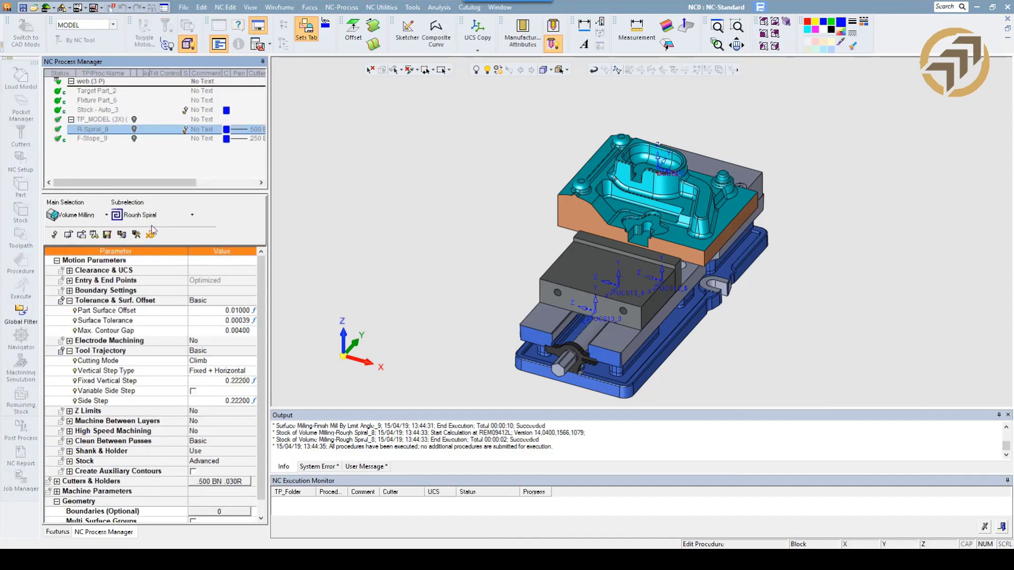
right_click(143, 380)
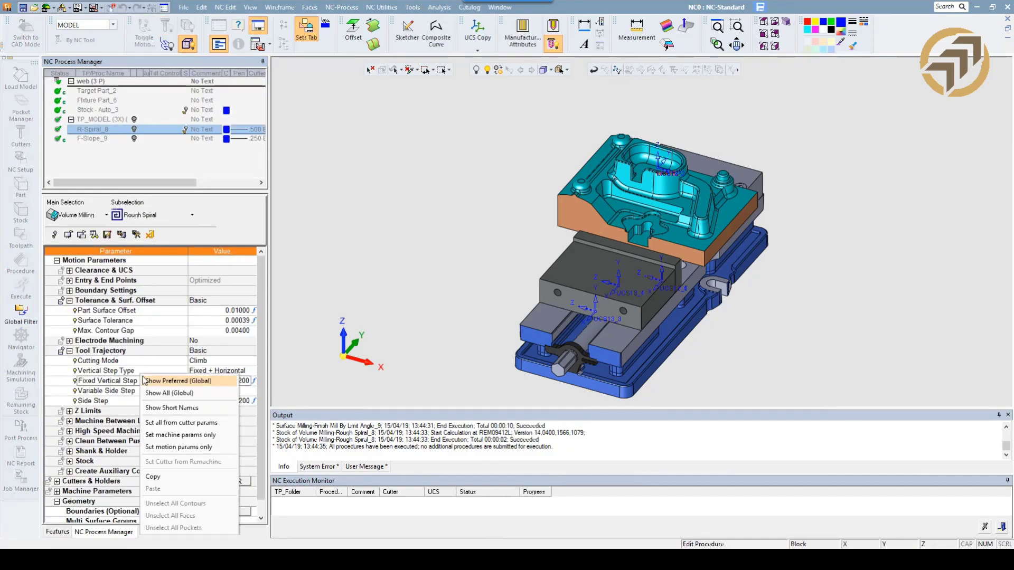
click(182, 424)
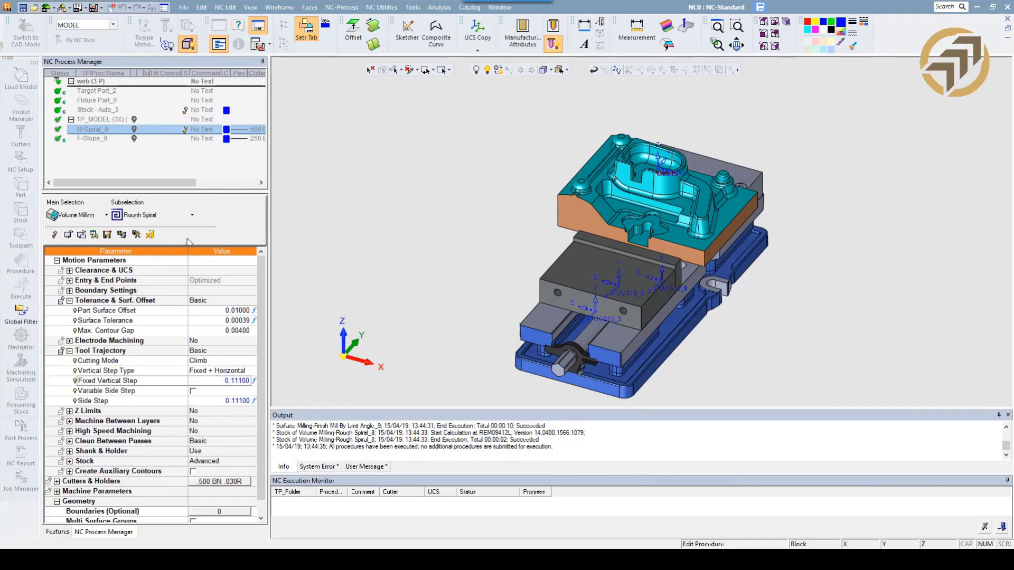
right_click(302, 204)
click(334, 217)
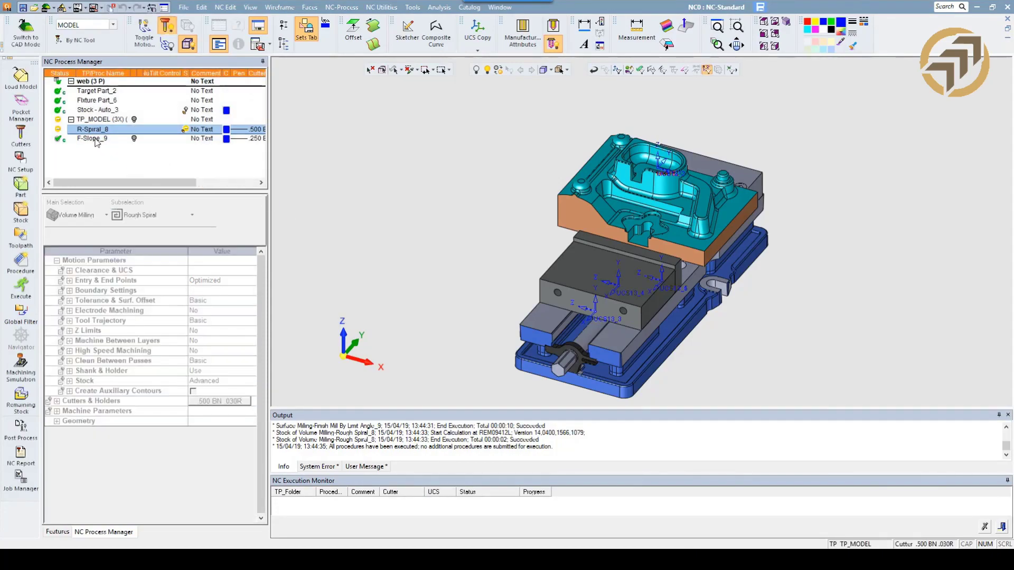
Set all of the finishing procedure's parameters from the cutter parameters, then save and close the procedure.
click(95, 139)
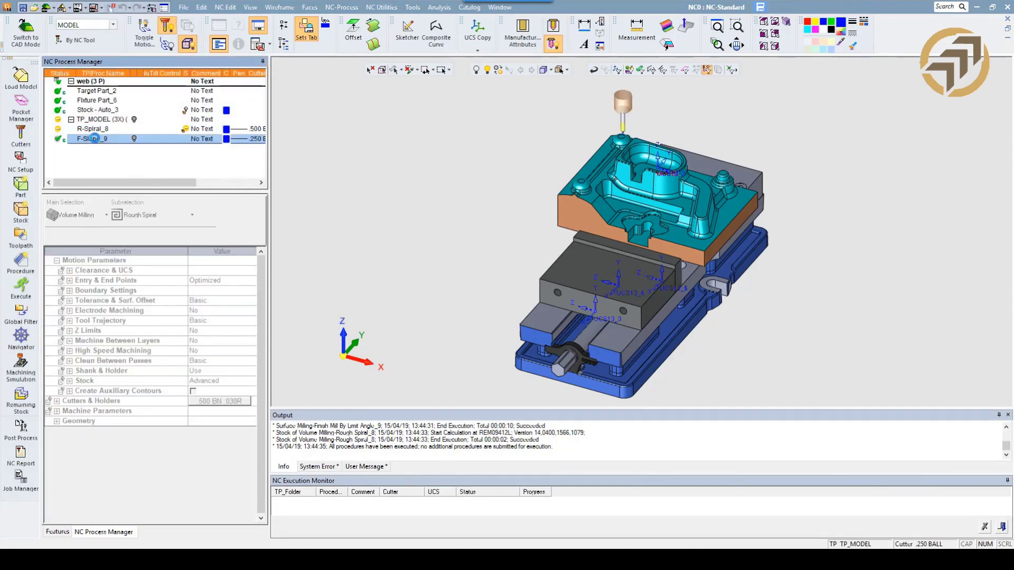
double_click(95, 139)
right_click(158, 421)
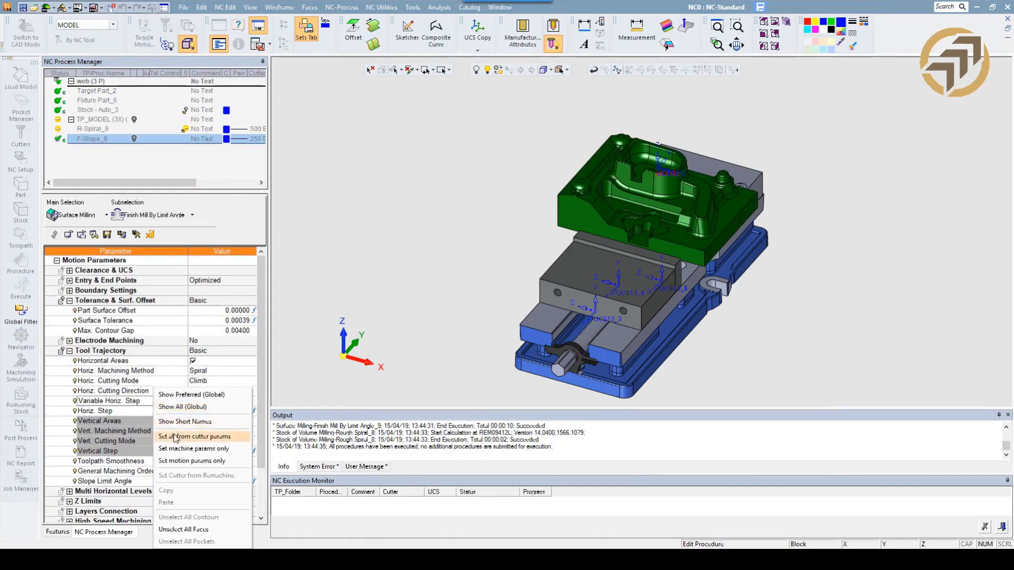
click(178, 437)
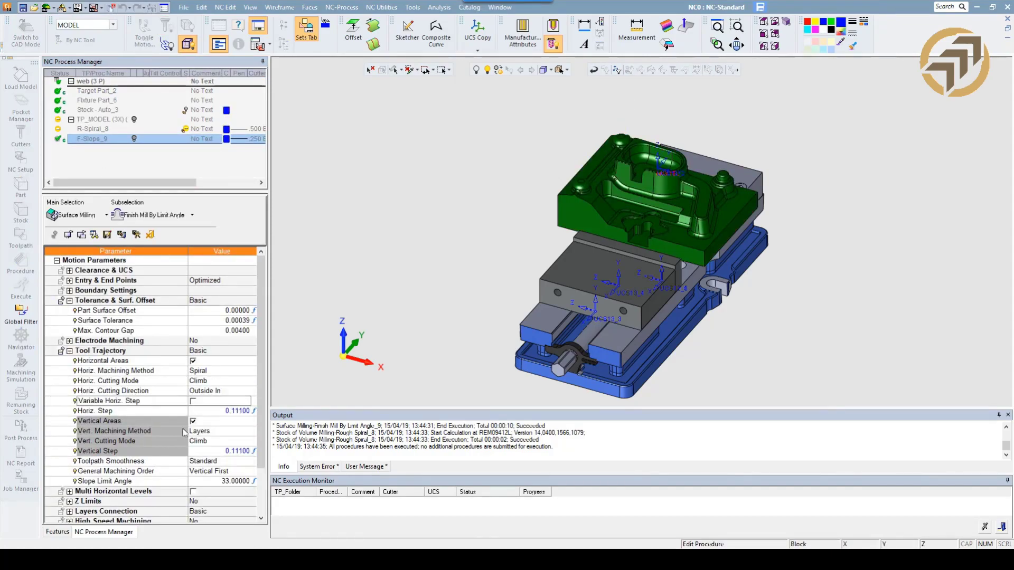
right_click(363, 219)
click(381, 240)
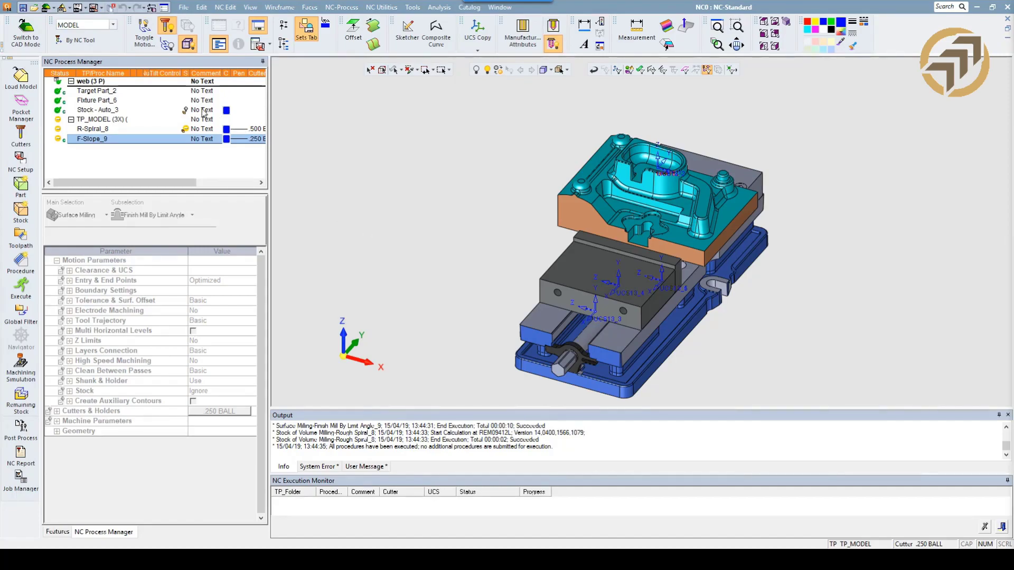
Collapse the setup and toolpath groups in the process list and rename the web setup to RODER.
click(71, 81)
click(71, 90)
click(90, 83)
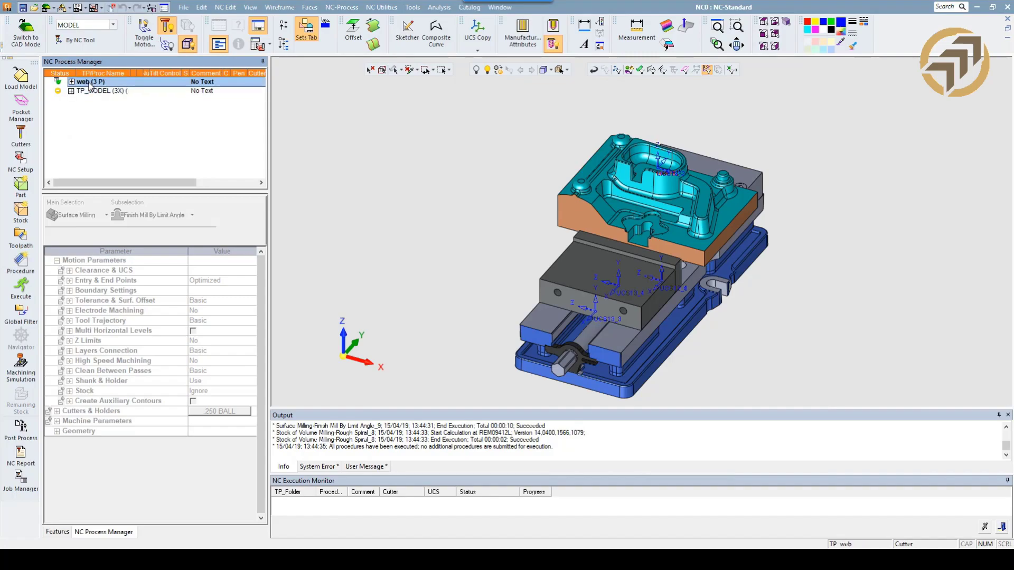
click(93, 83)
text(roder)
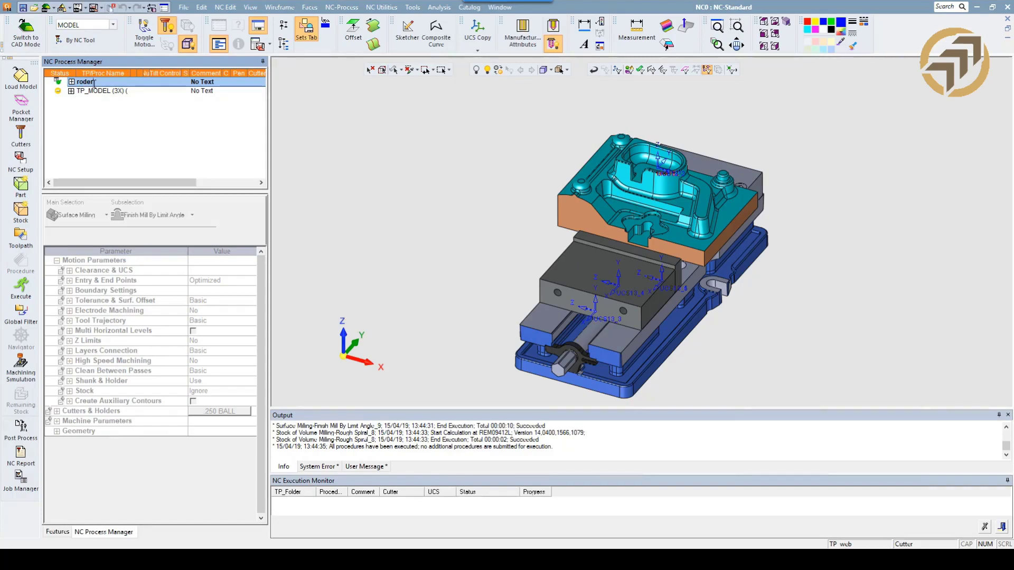
key(Return)
Copy the RODER setup together with its TP_MODEL toolpath and paste the copies below the originals.
click(93, 91)
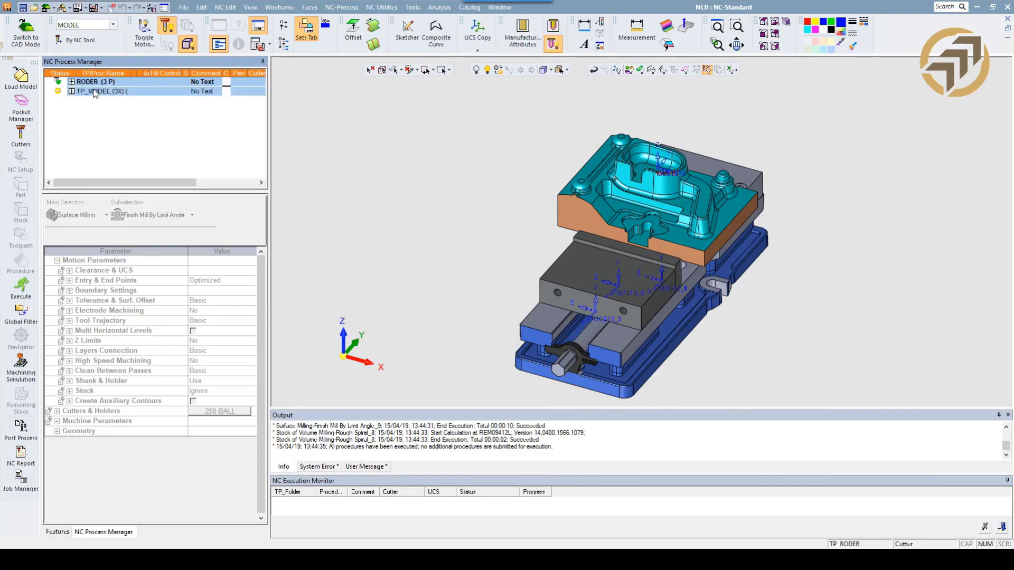
right_click(92, 89)
click(112, 136)
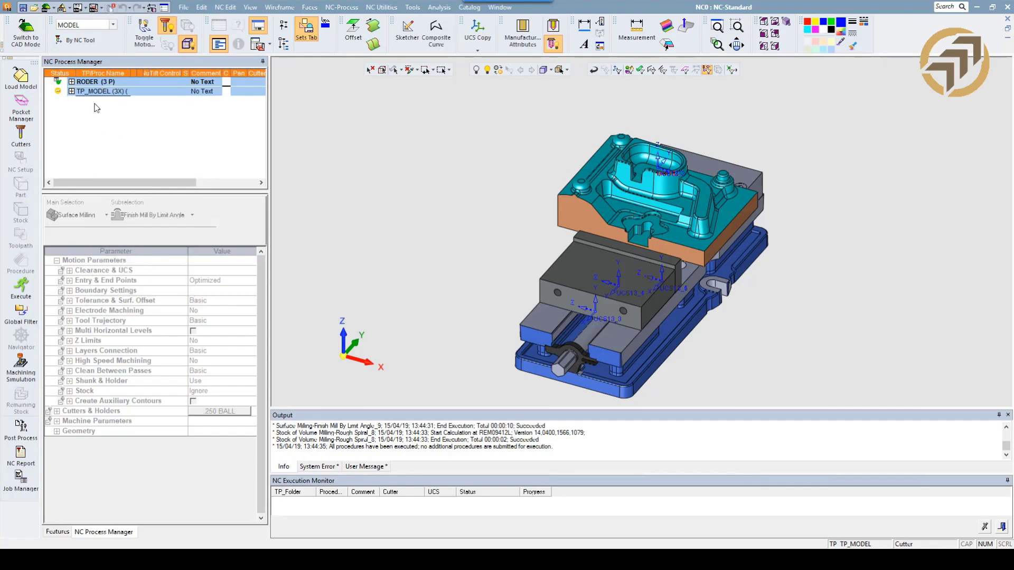
right_click(94, 111)
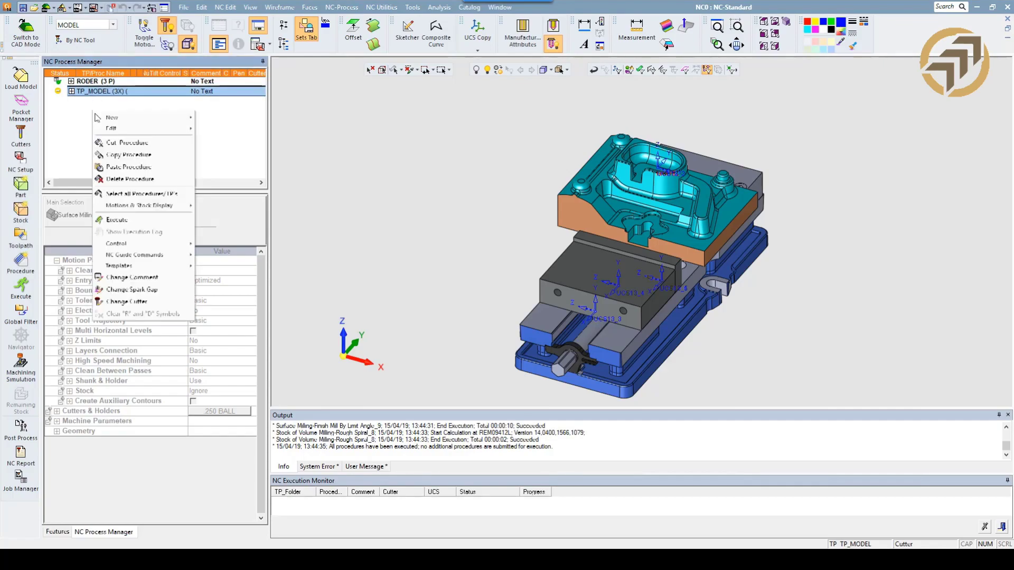
click(118, 168)
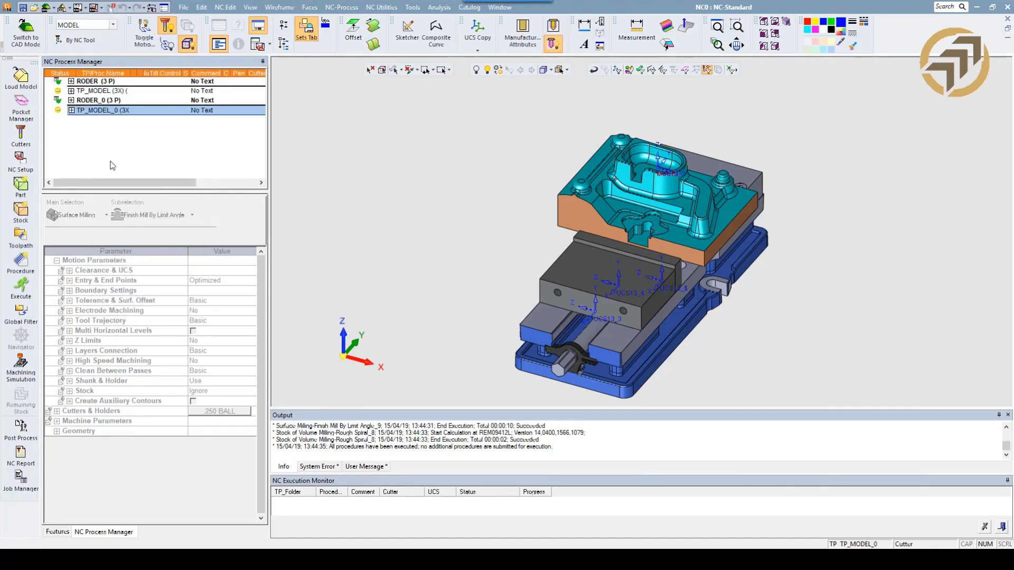
Open the copied NC setup, rename it hurco and clear its assigned machine.
double_click(91, 101)
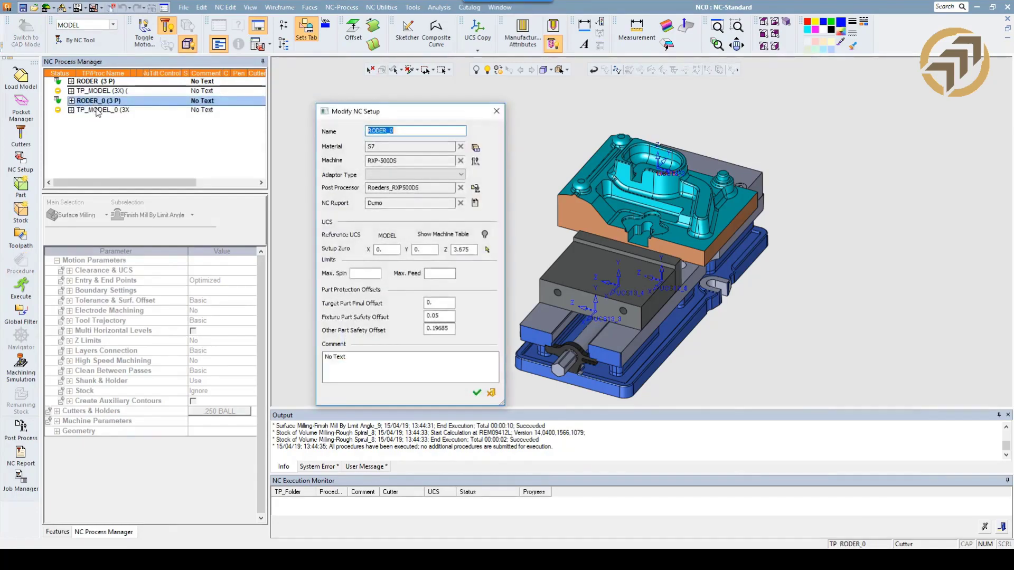
text(hurco)
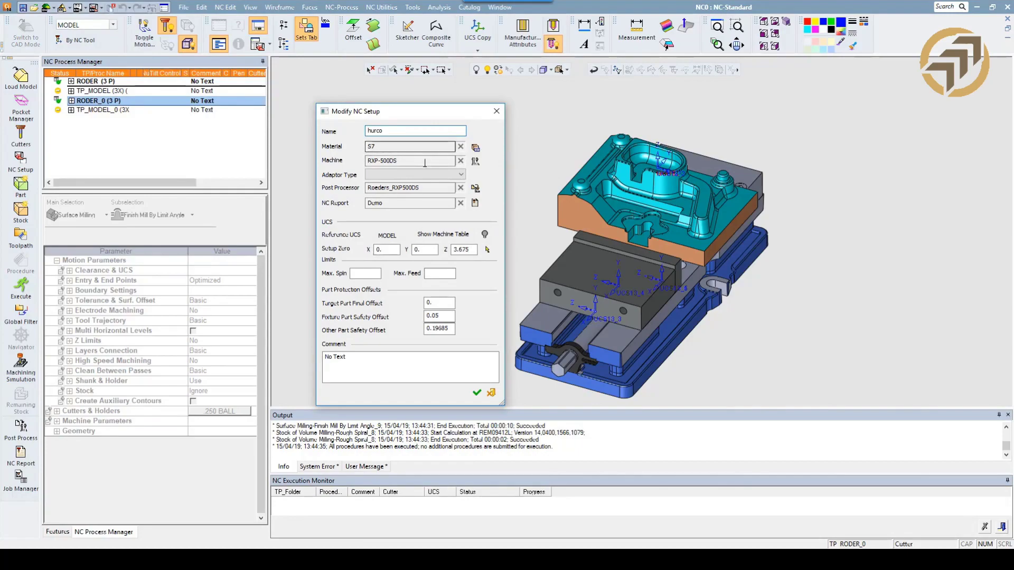
click(460, 160)
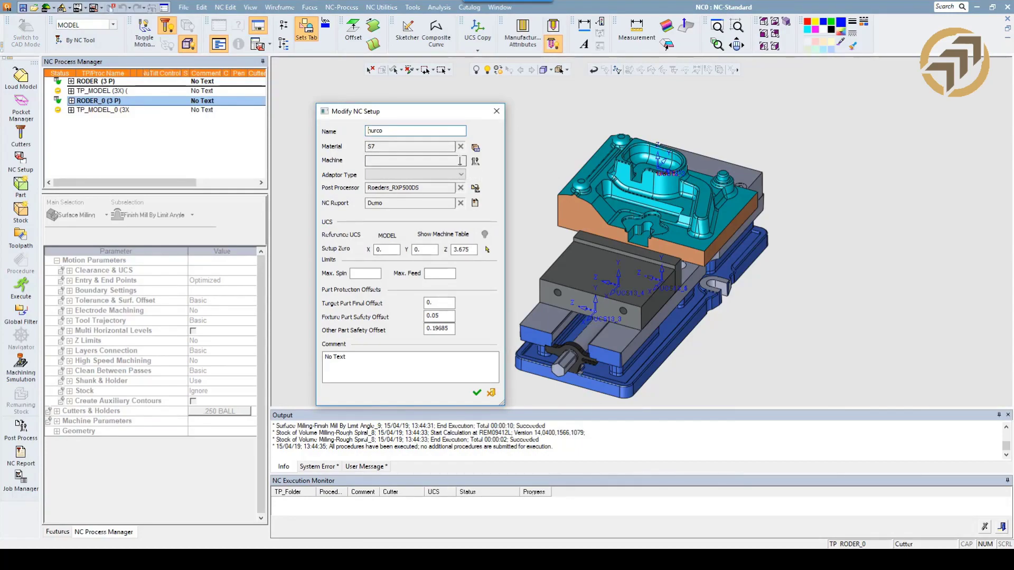
Assign the HurcoBNC post processor to the hurco setup, set its setup zero Z to 0 and save the setup.
click(475, 188)
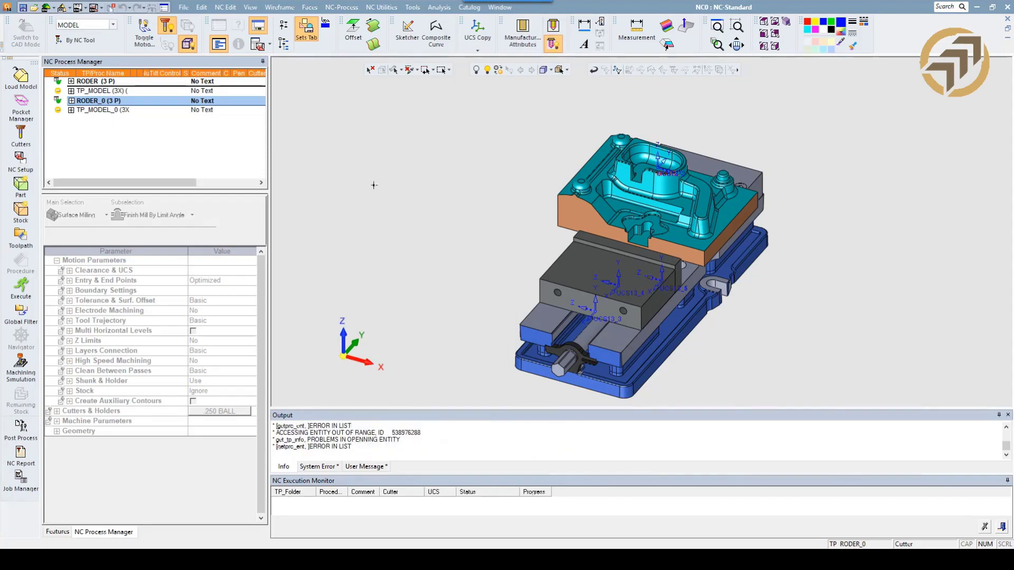
scroll(131, 171, up, 2)
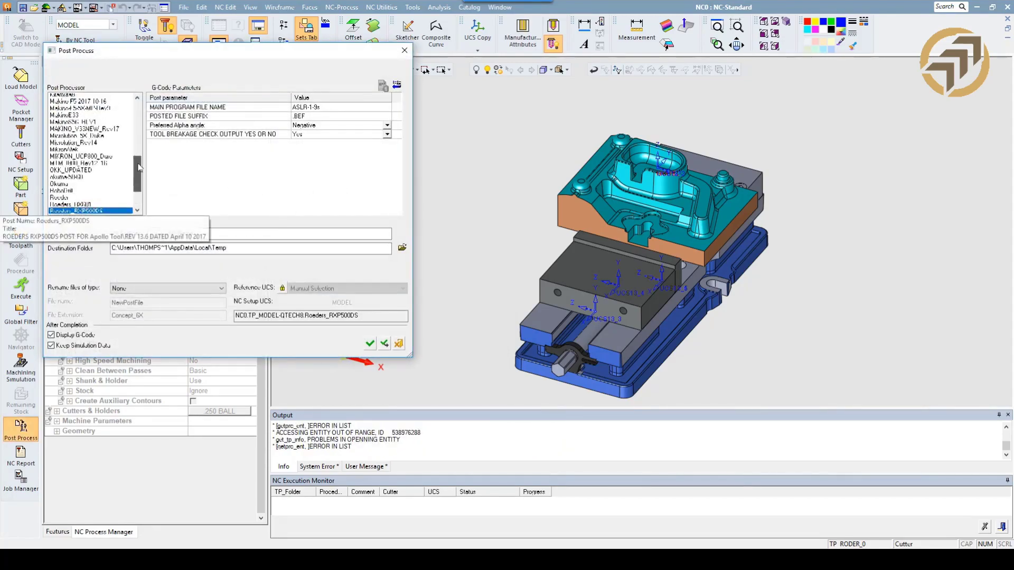
click(63, 117)
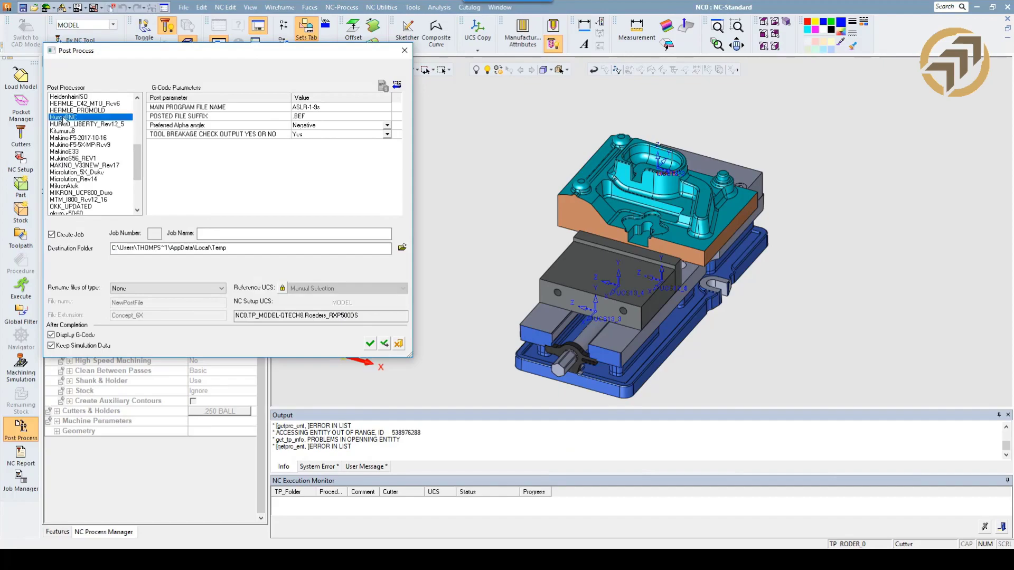
click(371, 344)
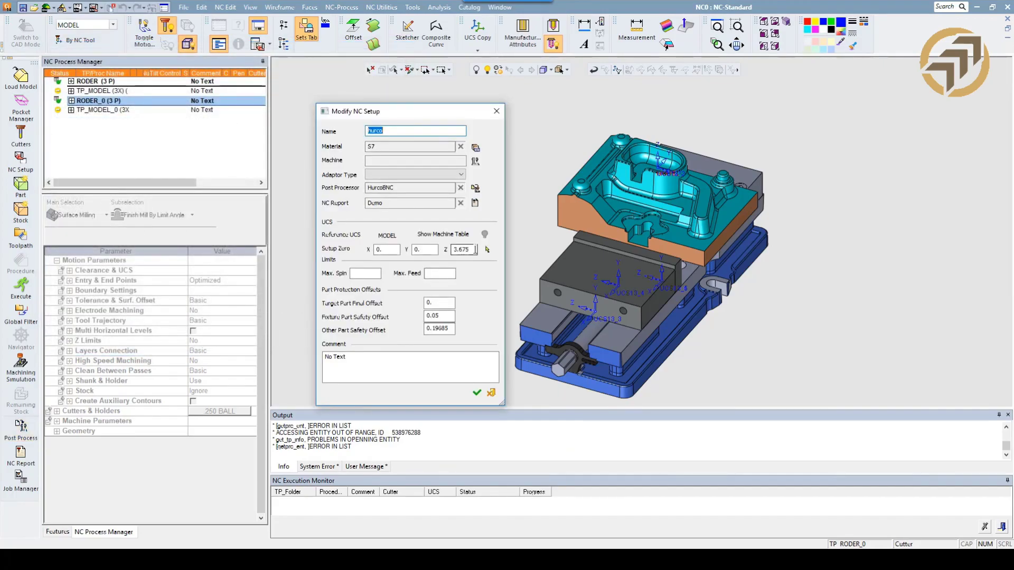
double_click(475, 250)
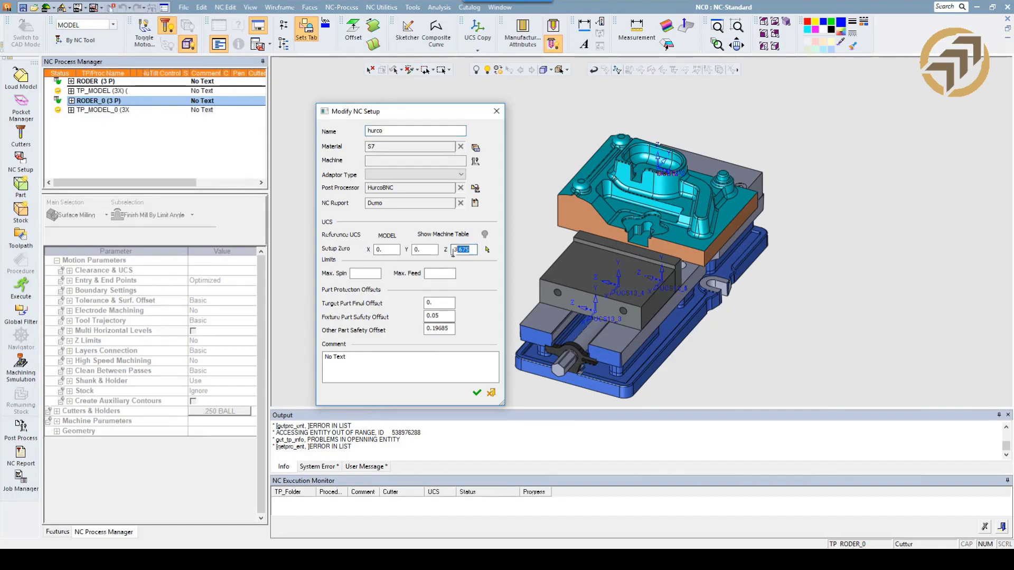
text(0)
click(476, 394)
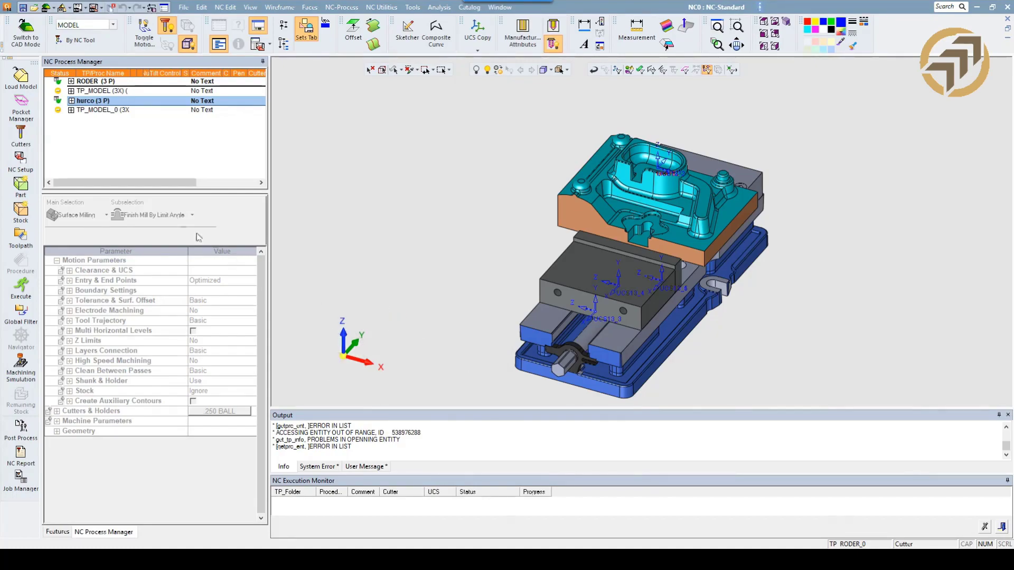
Save both setups and their toolpaths as a Multi Toolpath Template (*.mtt) named startup.
click(97, 82)
shift+click(91, 115)
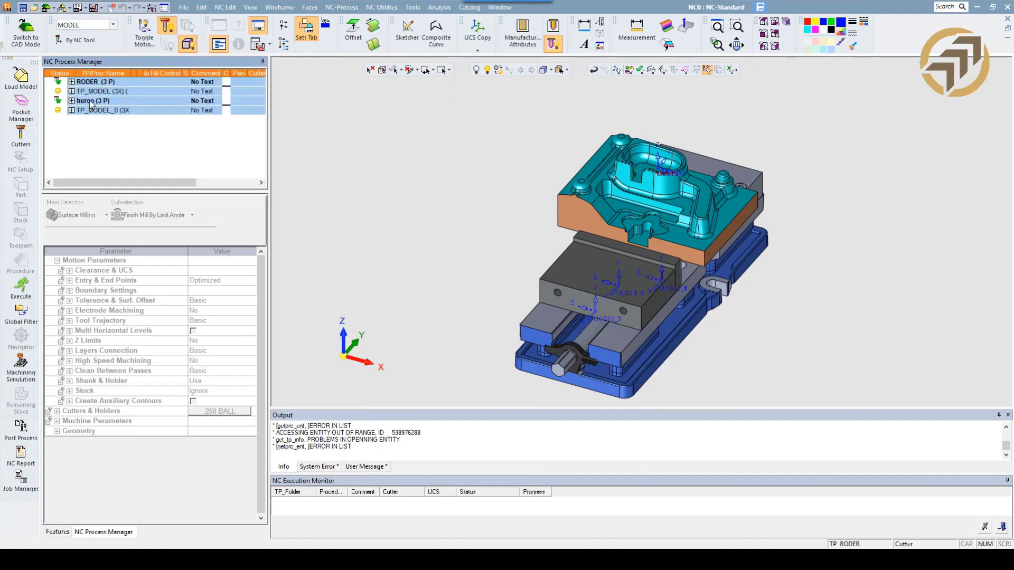
right_click(90, 101)
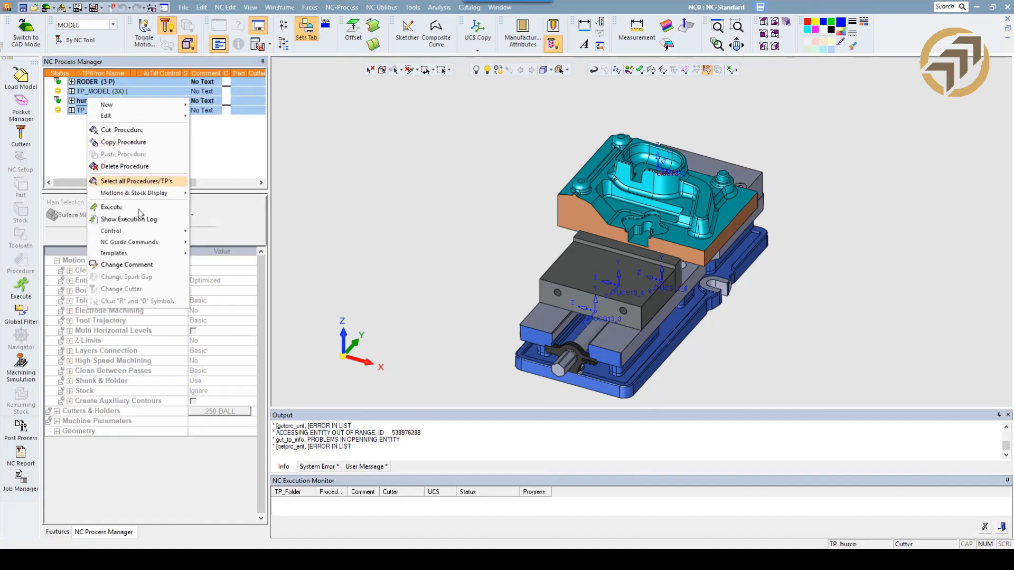
mouse_move(154, 254)
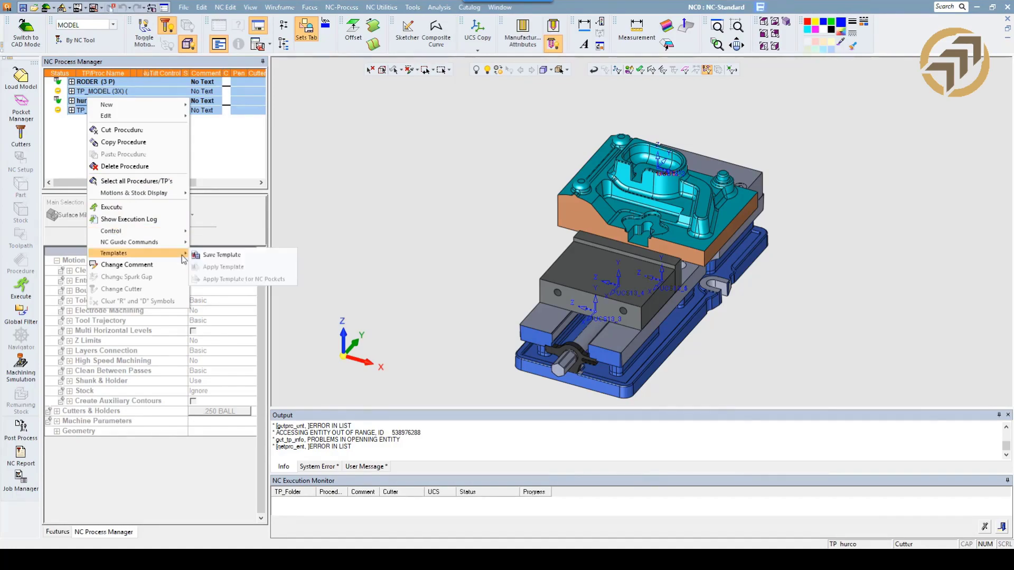
click(221, 255)
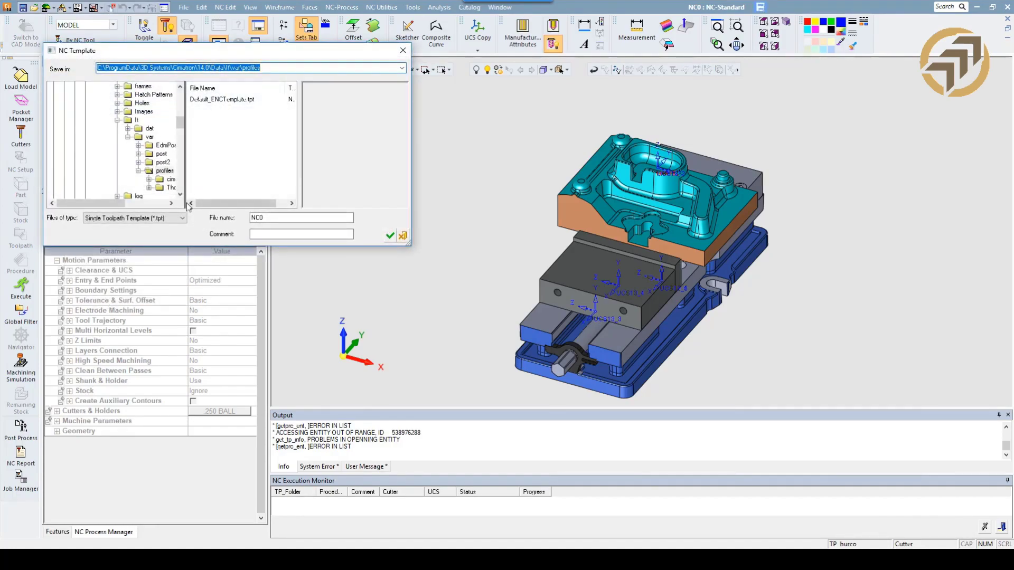
click(179, 218)
click(153, 234)
drag(279, 220, 221, 226)
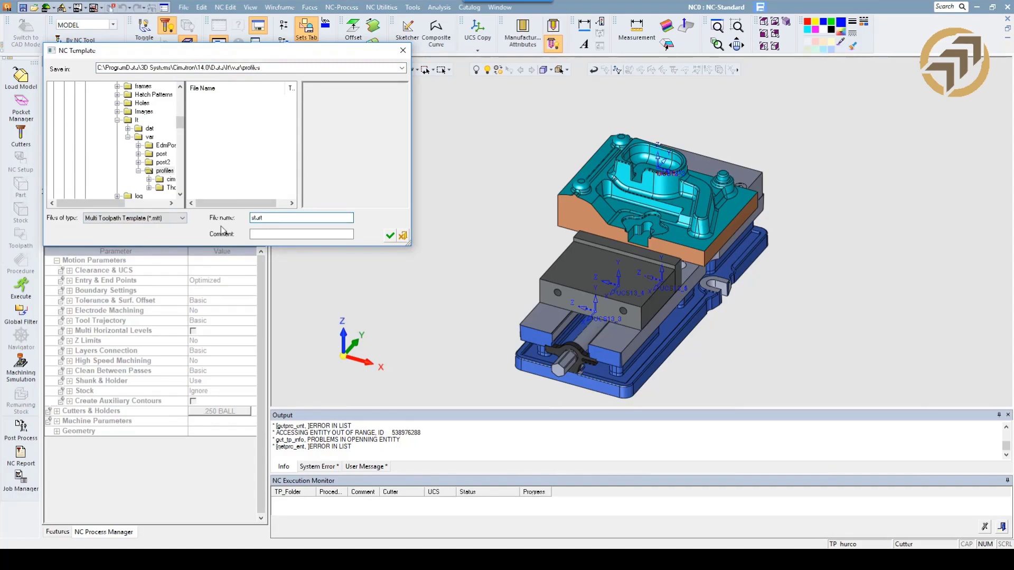
click(390, 235)
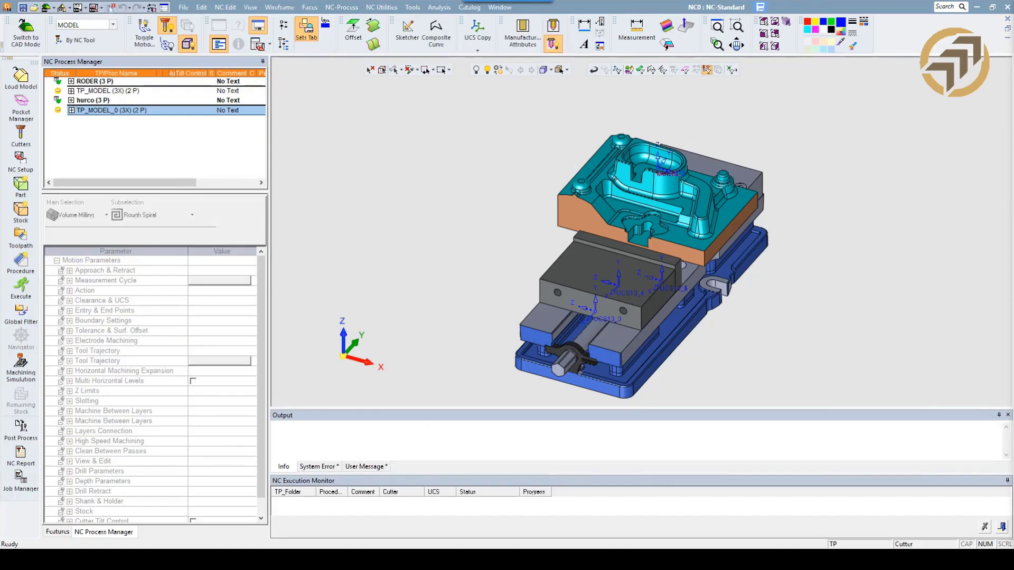
Close the current NC file and create a new inch NC file.
click(1008, 19)
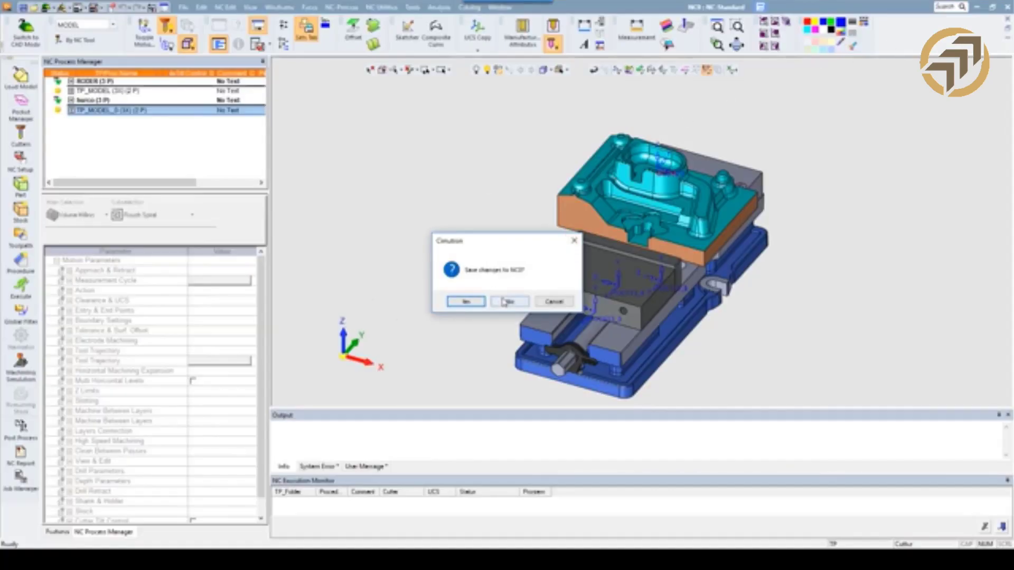
click(466, 301)
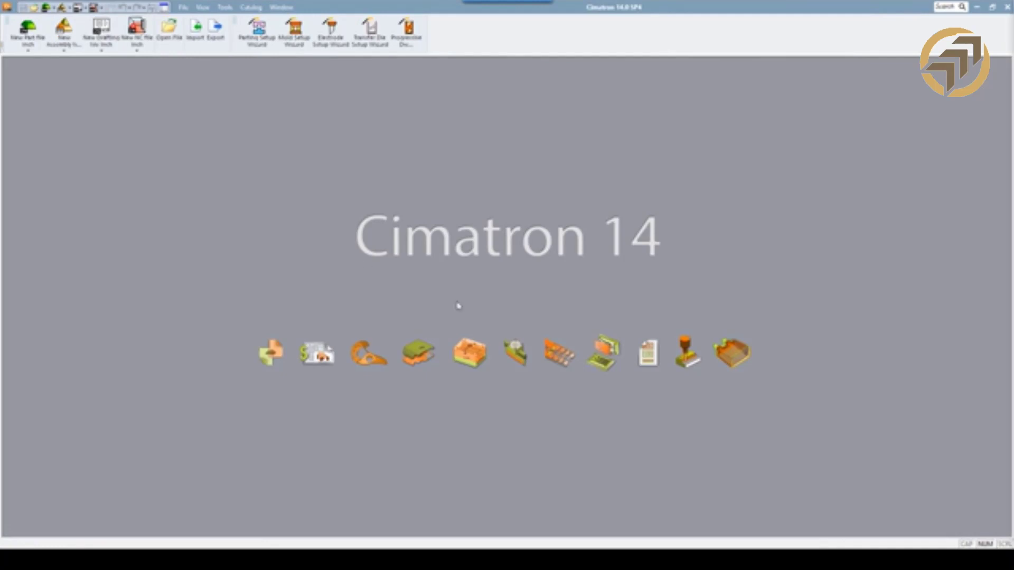
click(136, 26)
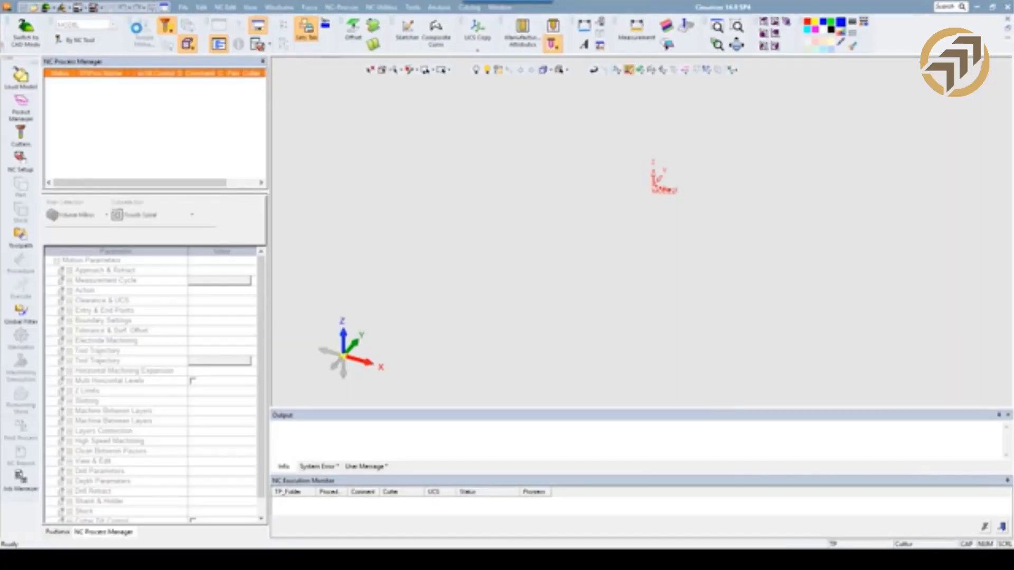
Load the WebPart.elt model from the Main folder and place it using the active UCS of the reference model.
click(21, 76)
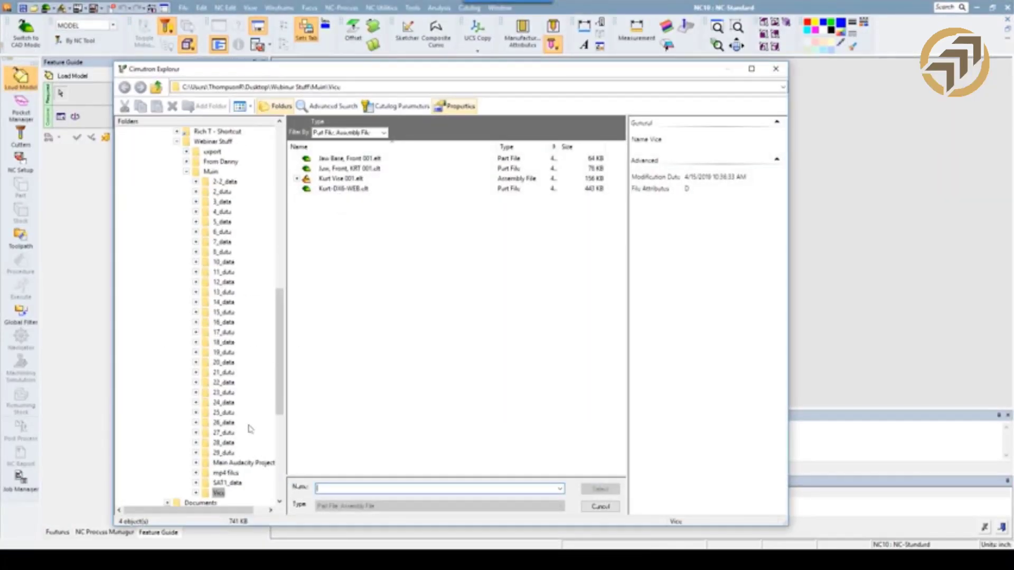
scroll(249, 429, down, 5)
scroll(233, 268, up, 5)
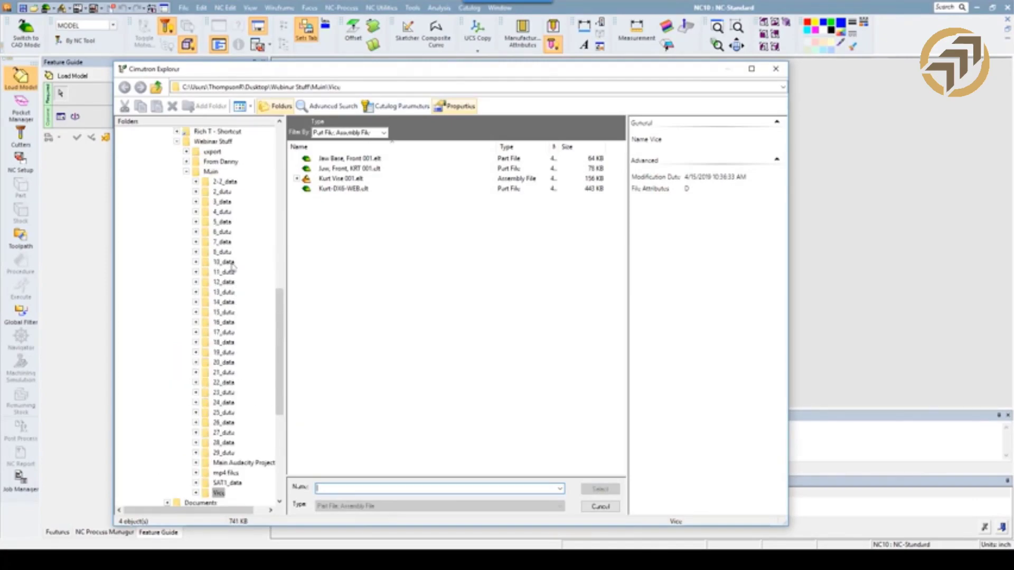
click(210, 172)
scroll(380, 401, down, 1)
double_click(333, 470)
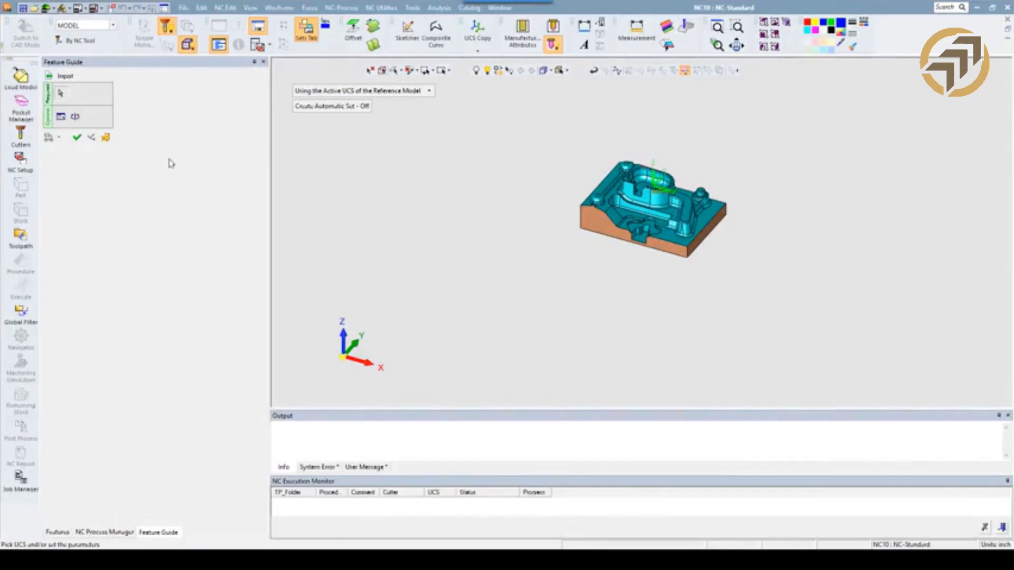
click(77, 137)
Load the Kurt Vise 001.elt assembly from the Vice folder and place it using the active UCS of the reference model.
click(29, 86)
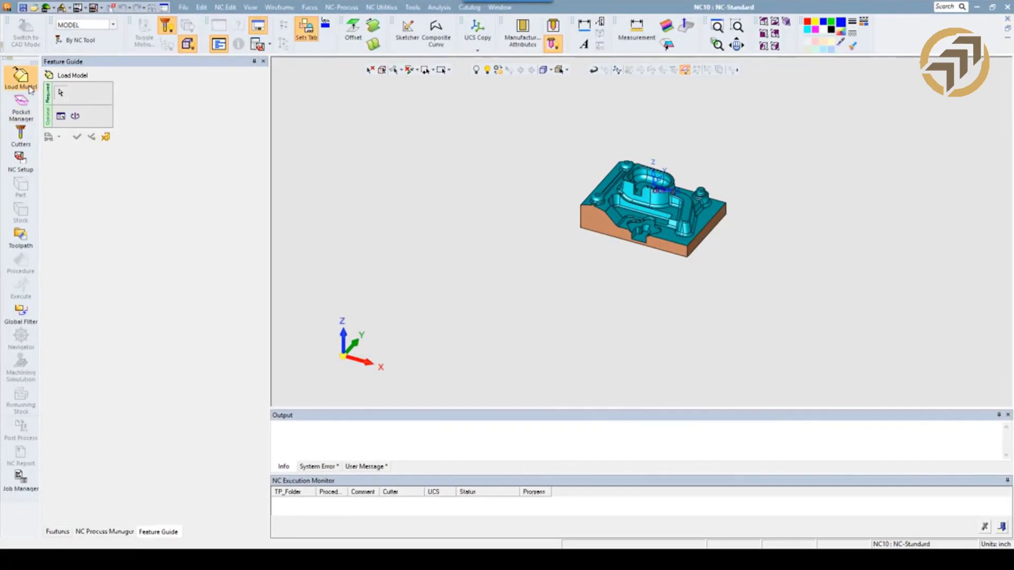
click(60, 115)
click(324, 448)
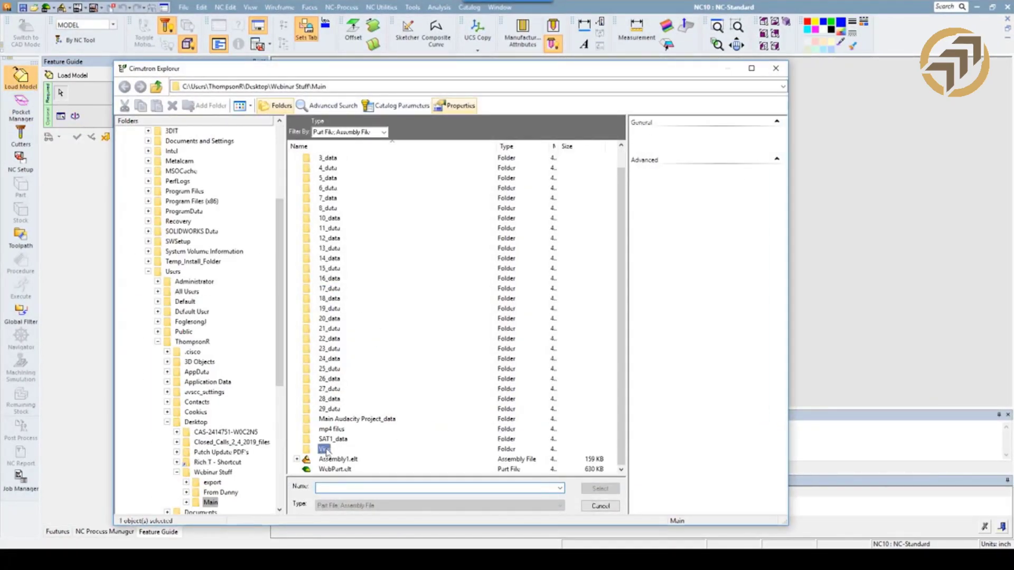
double_click(324, 449)
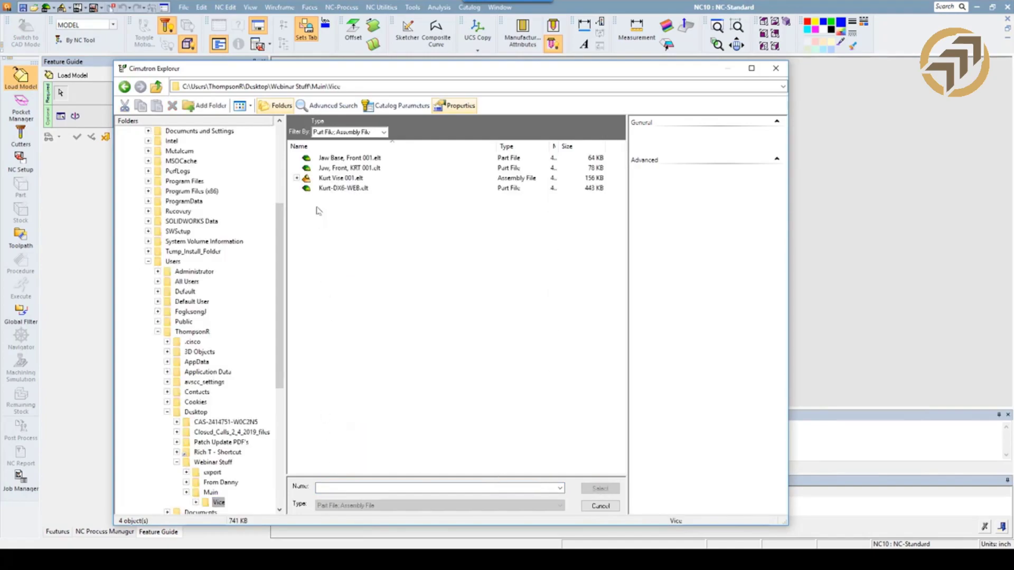
click(340, 178)
click(600, 489)
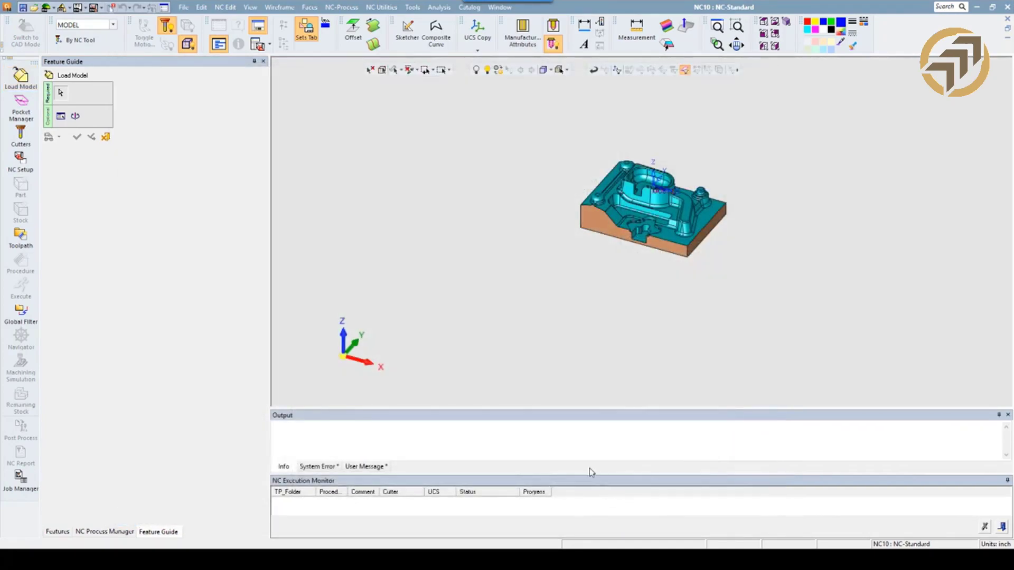
click(77, 136)
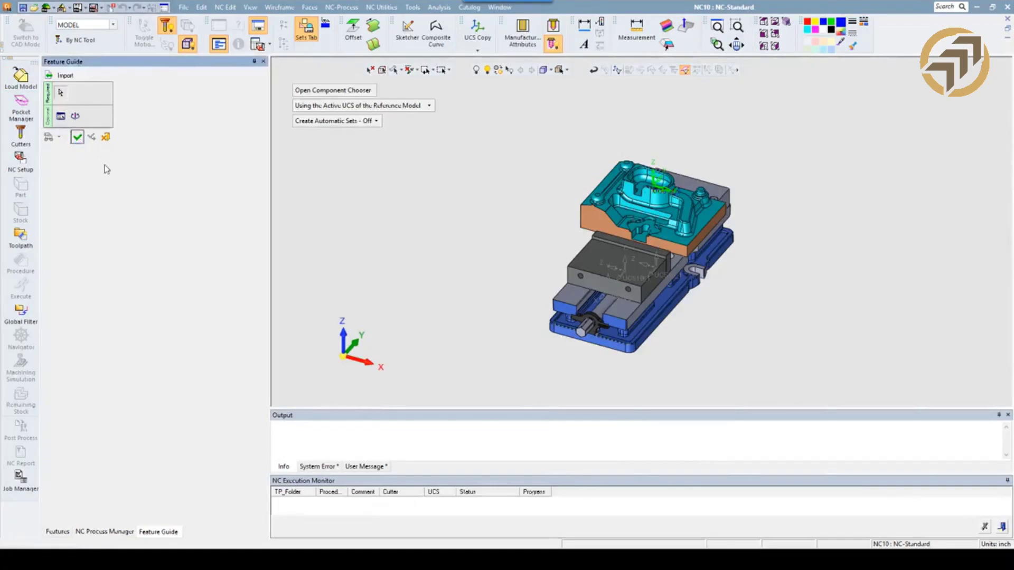
Attach the whole WebPart body, including its base block, to the _TARGET PART set.
click(57, 532)
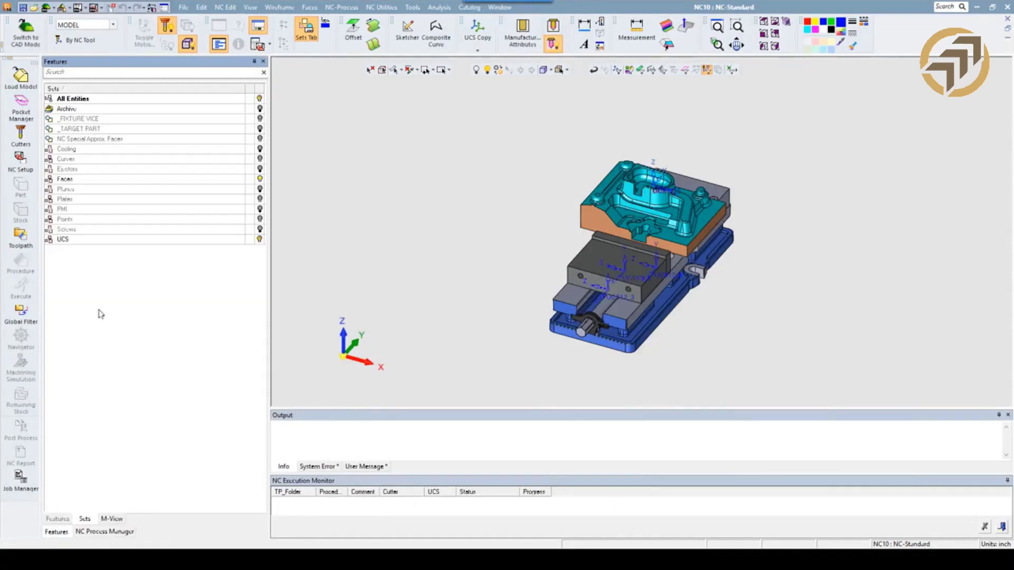
middle_drag(429, 243, 528, 240)
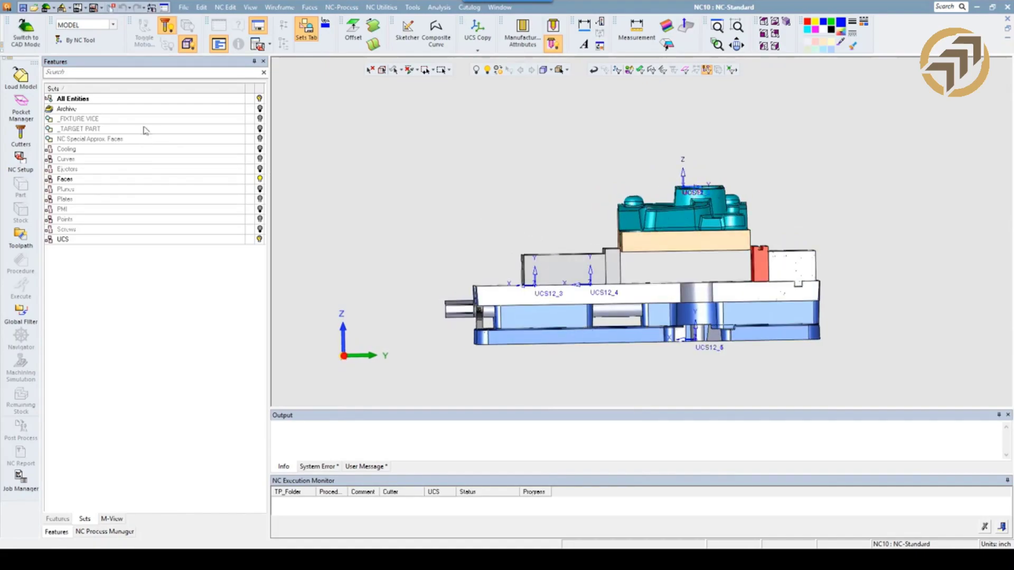
click(128, 119)
click(119, 130)
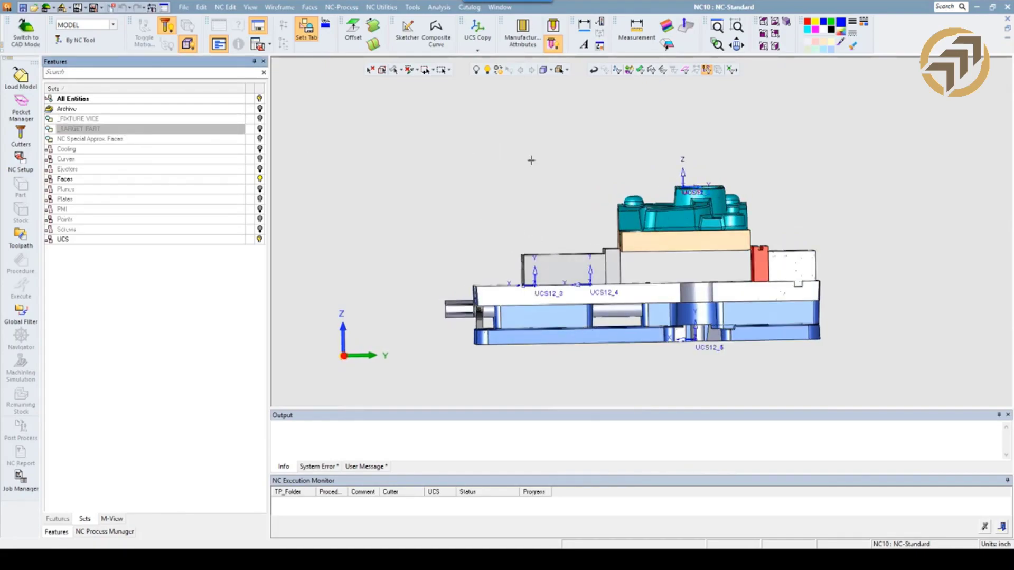
click(629, 69)
click(659, 221)
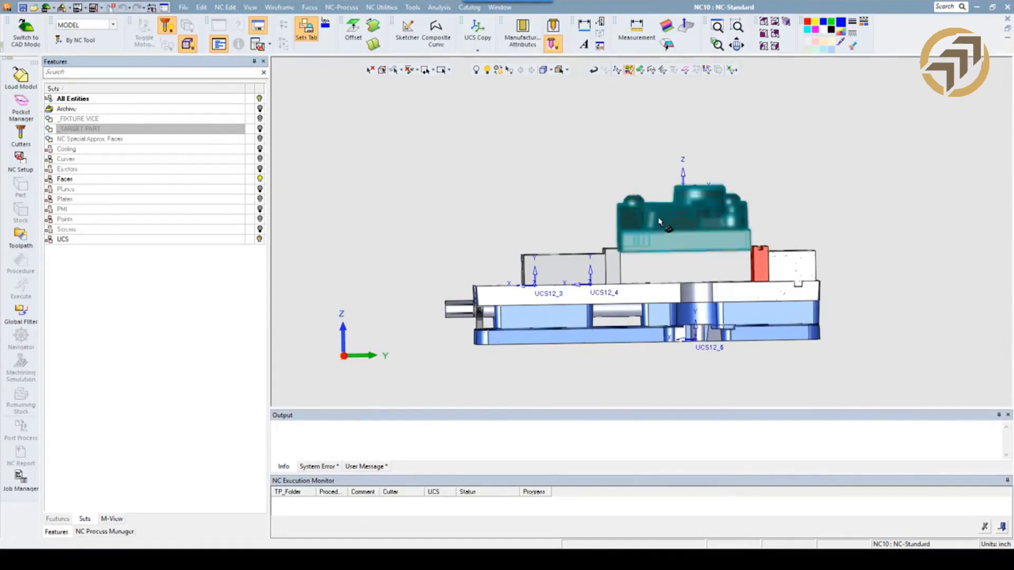
right_click(121, 132)
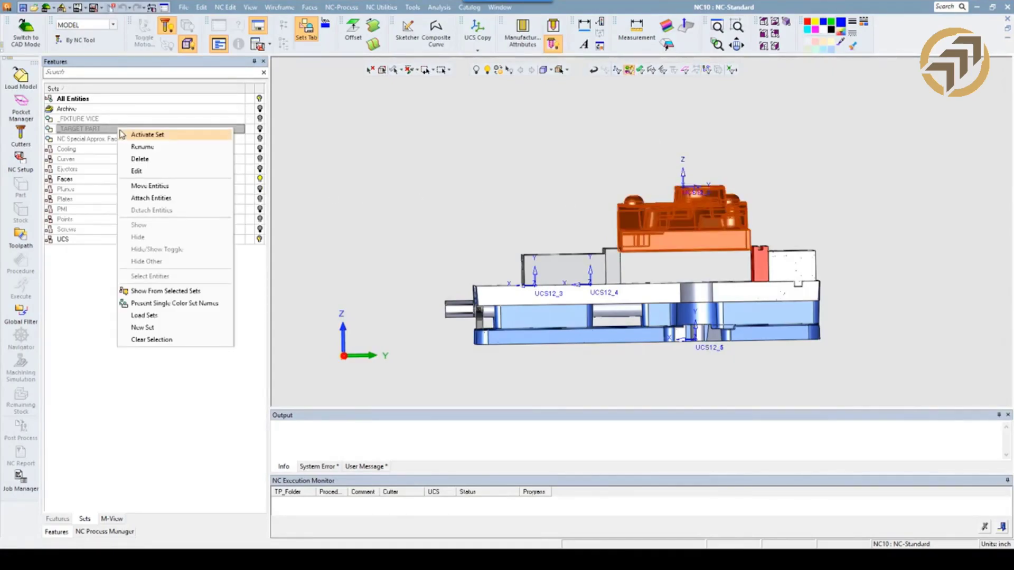
click(150, 199)
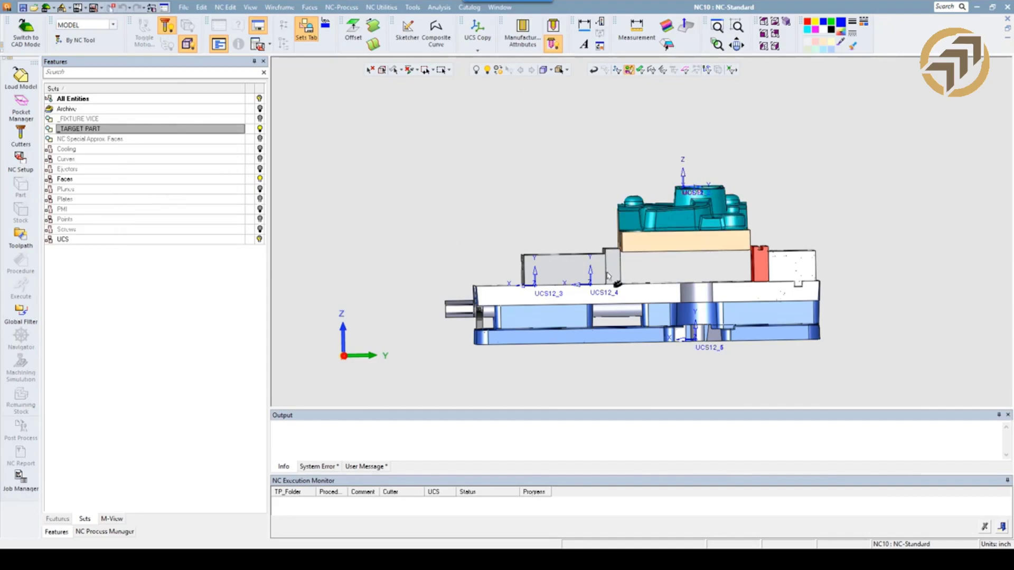
Attach all bodies of the Kurt vise to the _FIXTURE VICE set.
click(822, 270)
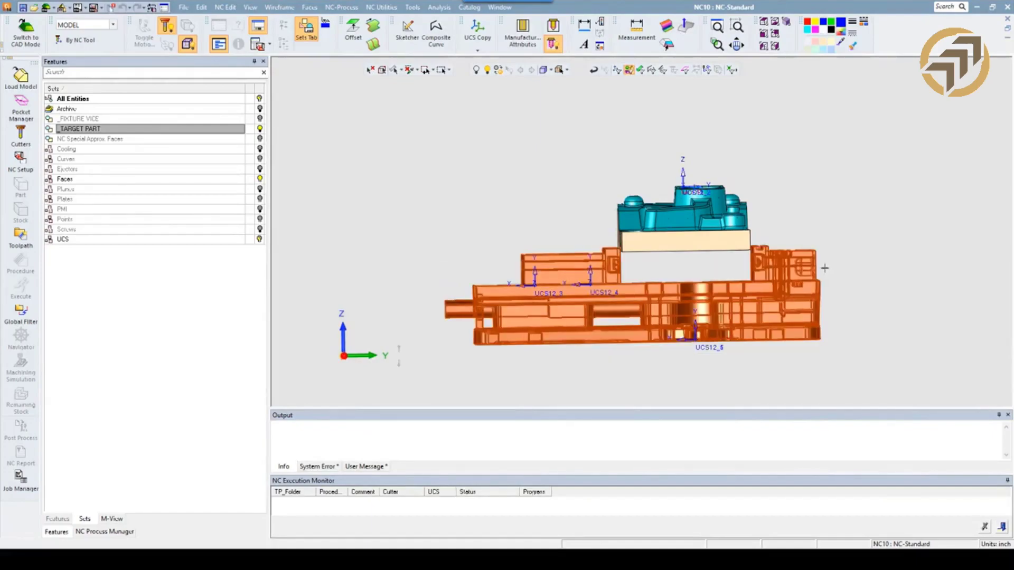
right_click(117, 118)
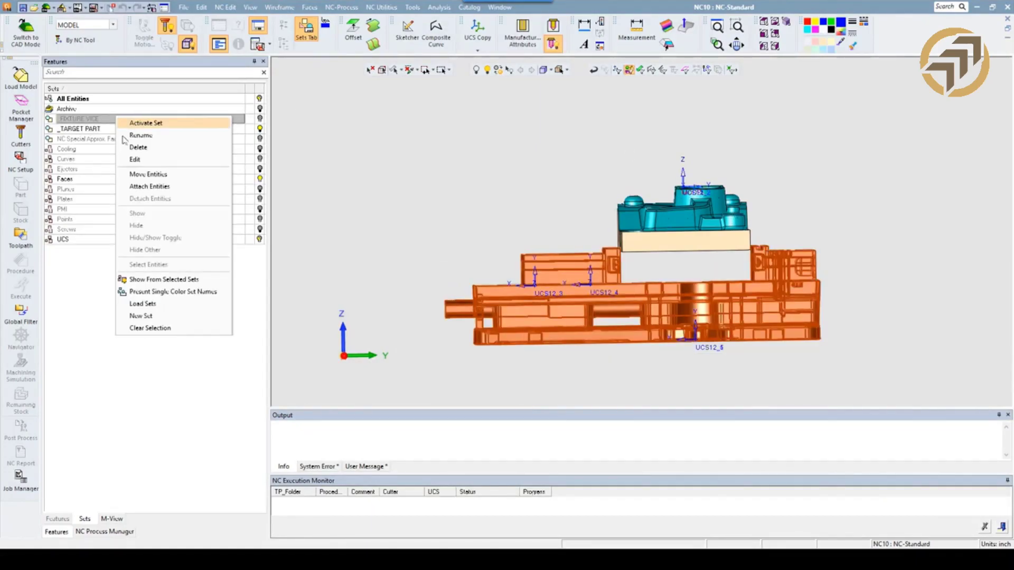
click(157, 189)
mouse_move(403, 190)
middle_down()
mouse_move(468, 210)
mouse_move(395, 173)
middle_up()
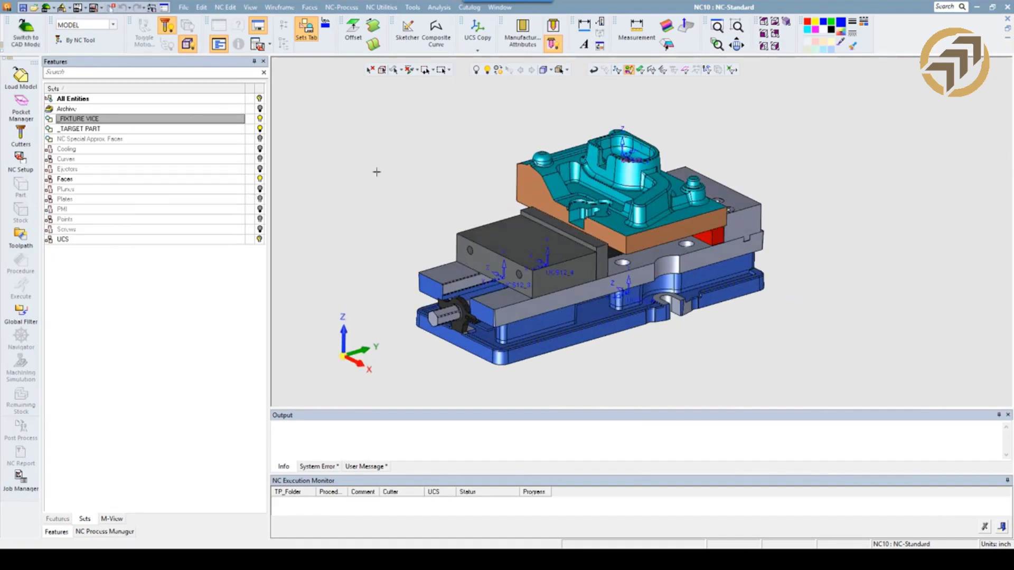
drag(358, 339, 304, 102)
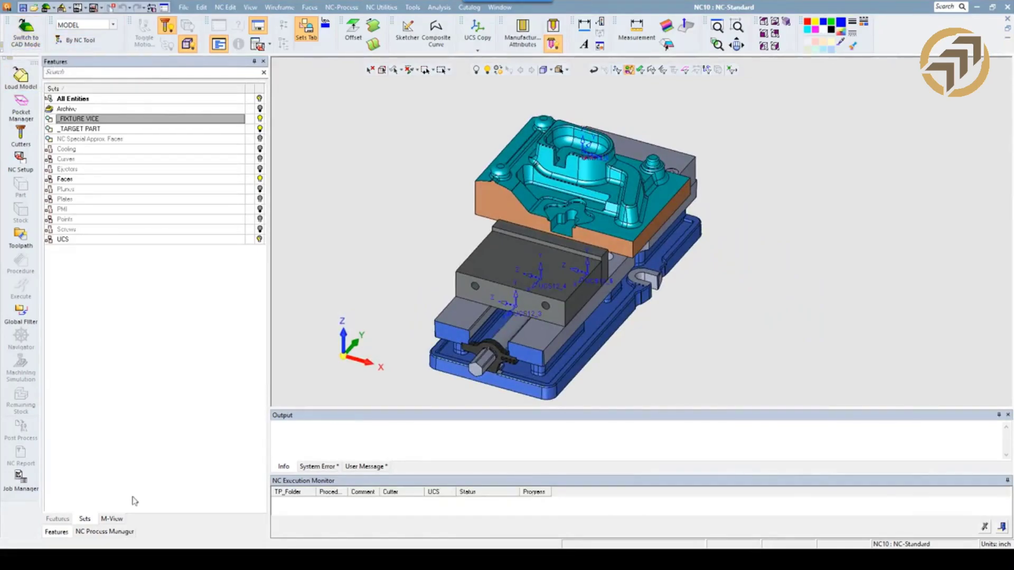
Apply the startup.mtt template from the profiles folder to the new NC file.
click(104, 532)
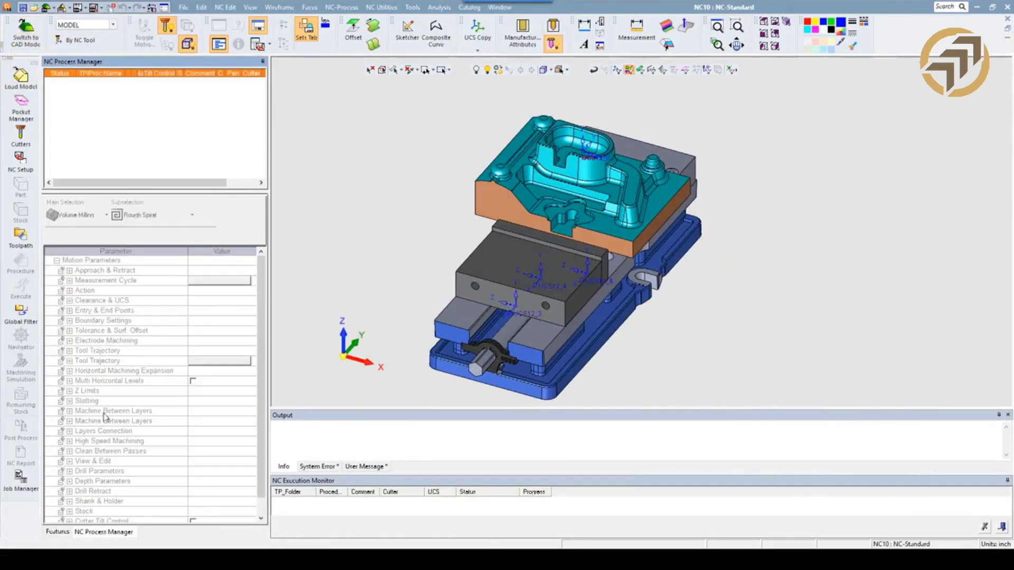
right_click(103, 122)
mouse_move(133, 271)
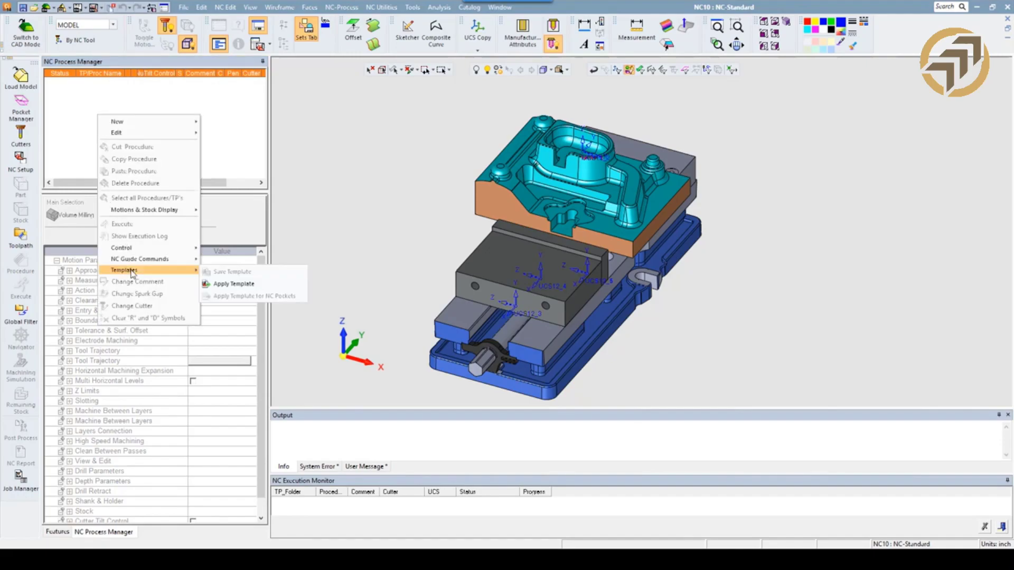
click(233, 286)
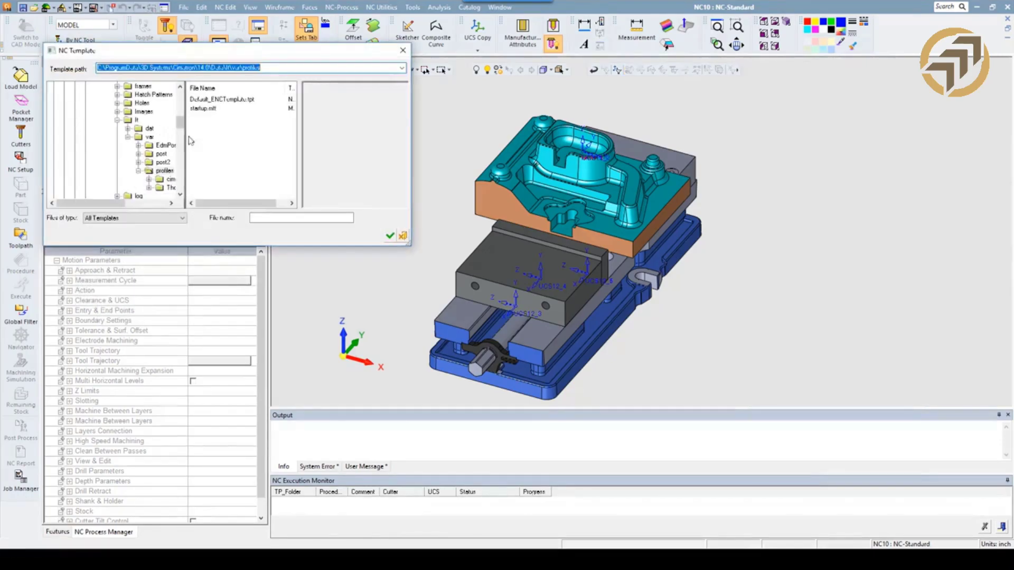
click(203, 109)
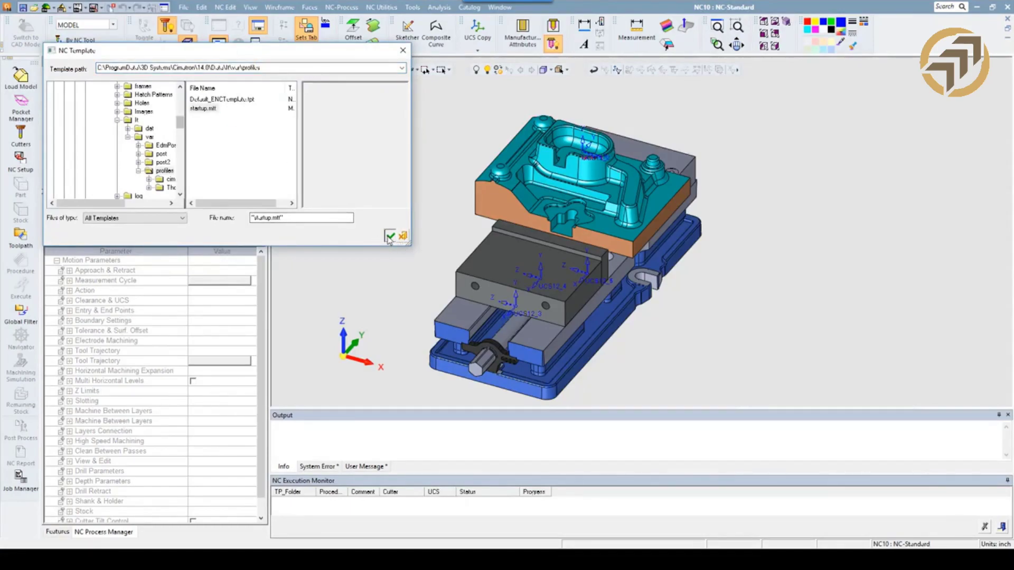
click(390, 235)
click(629, 359)
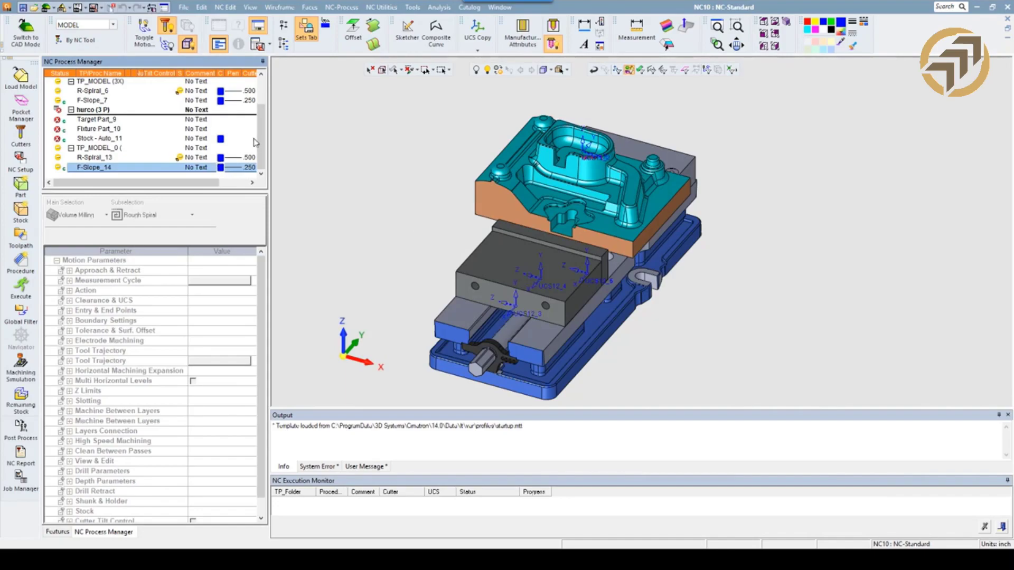
Delete the RODER setup together with its TP_MODEL toolpath from the NC process.
drag(259, 136, 261, 105)
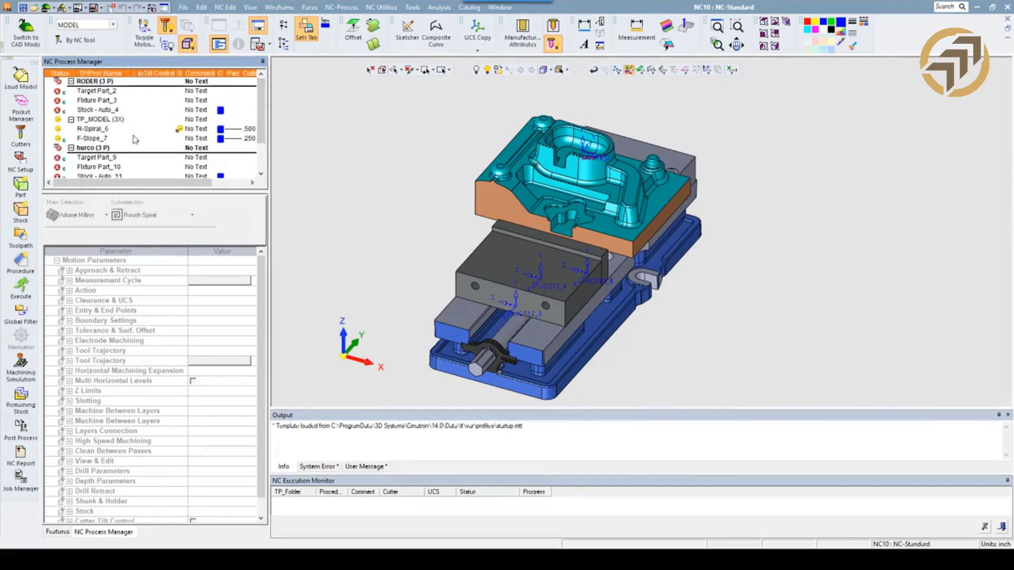
click(91, 120)
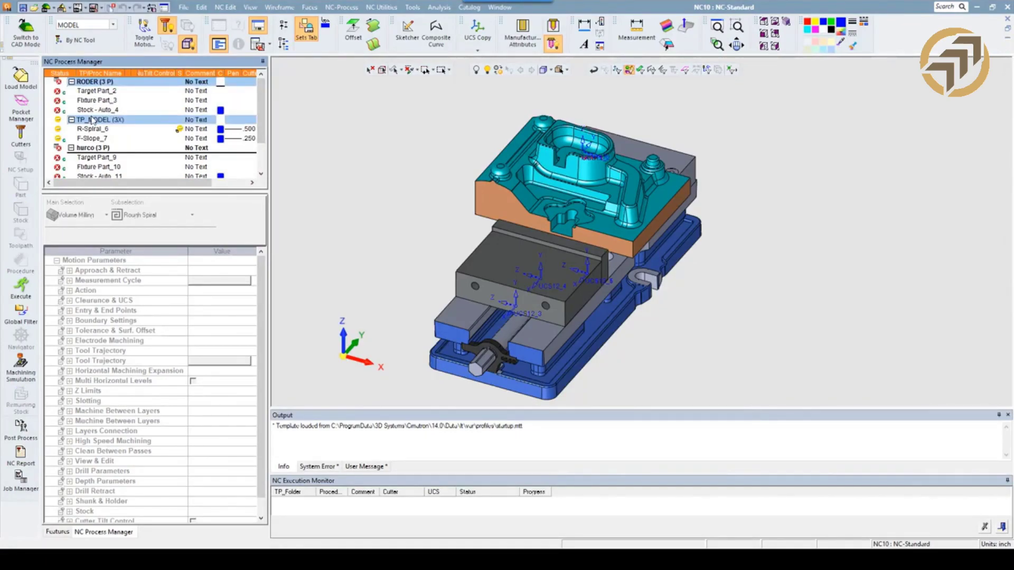
key(Delete)
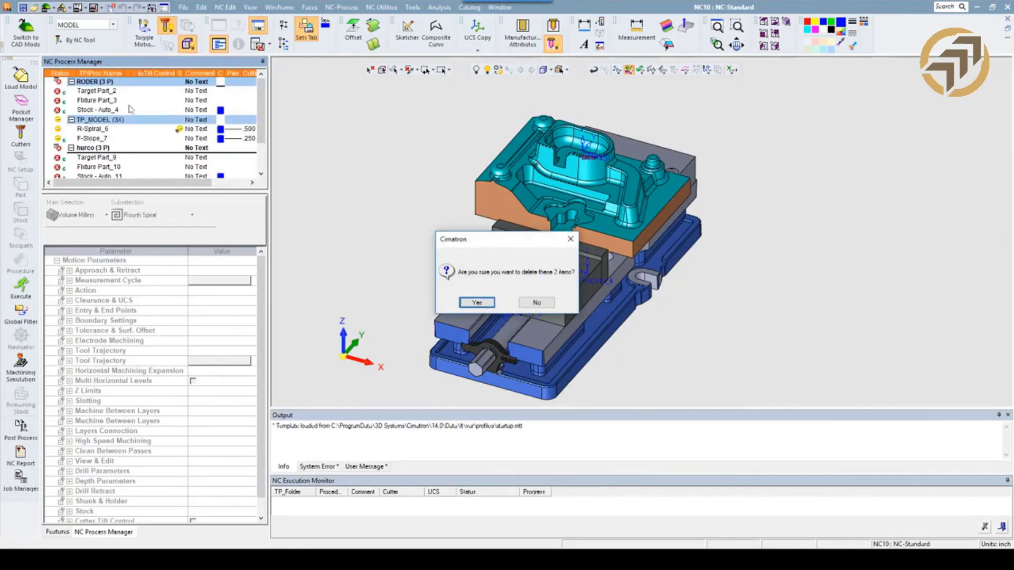
click(487, 304)
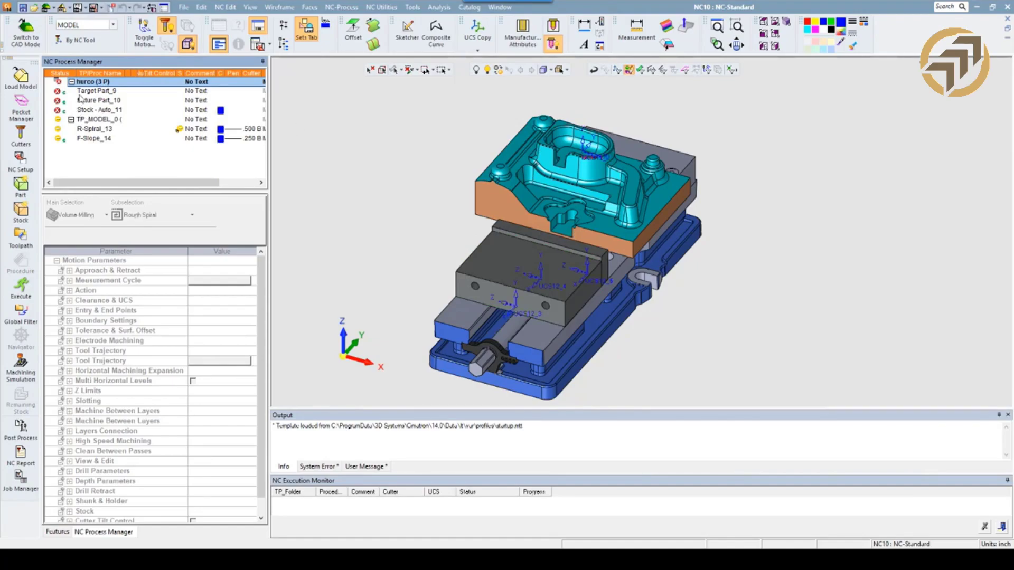
Execute the hurco setup together with its TP_MODEL_0 toolpath.
click(89, 122)
click(22, 288)
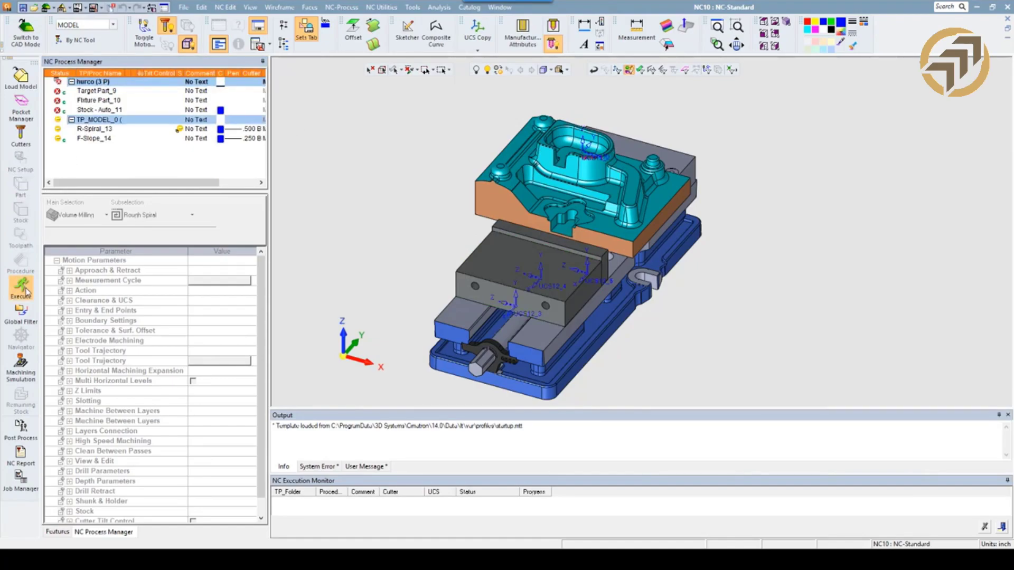
click(207, 179)
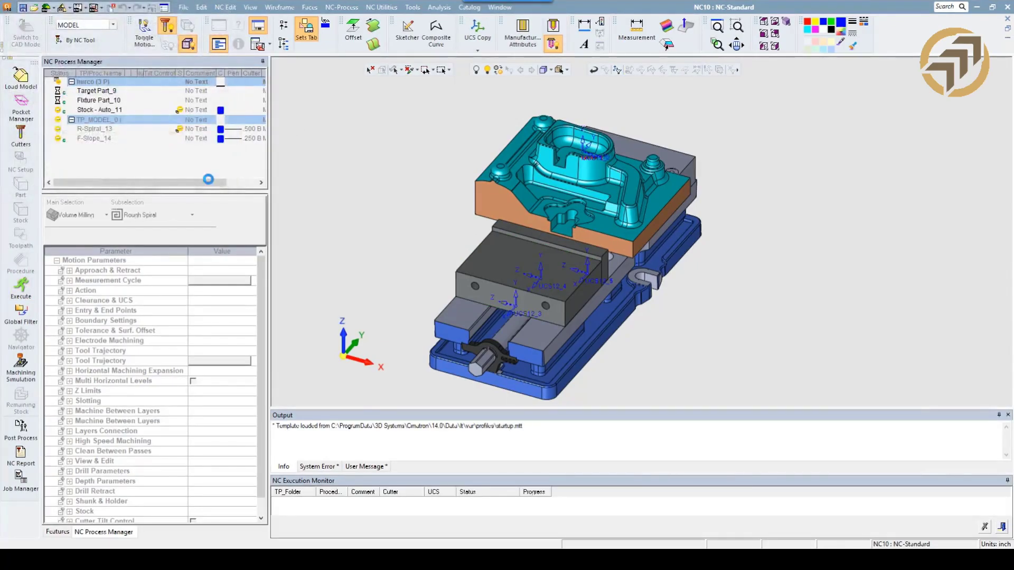